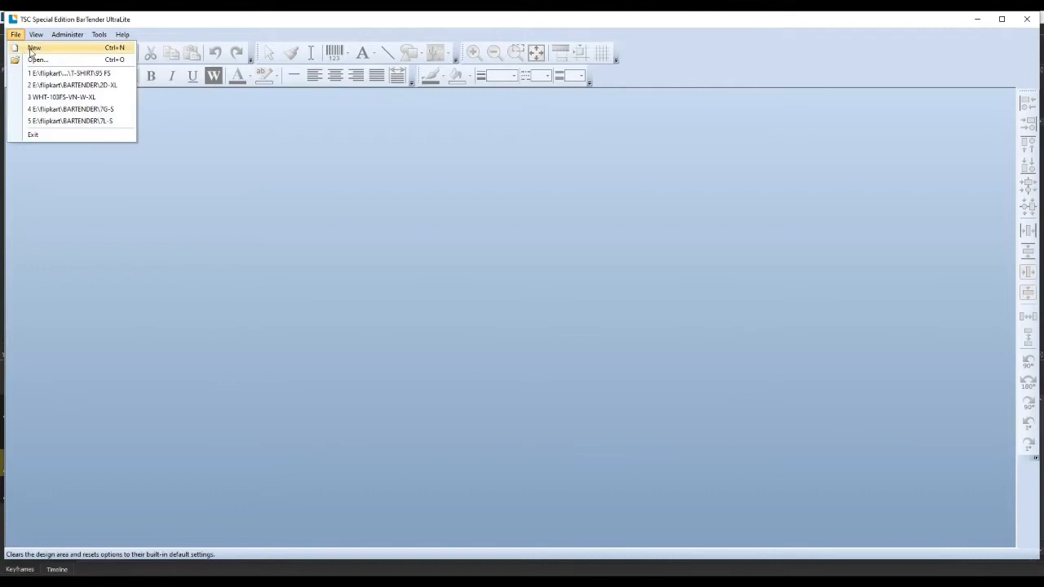
# Step: Create a new document with the New Document Wizard, using Blank Template as the starting point
pyautogui.press('Escape')
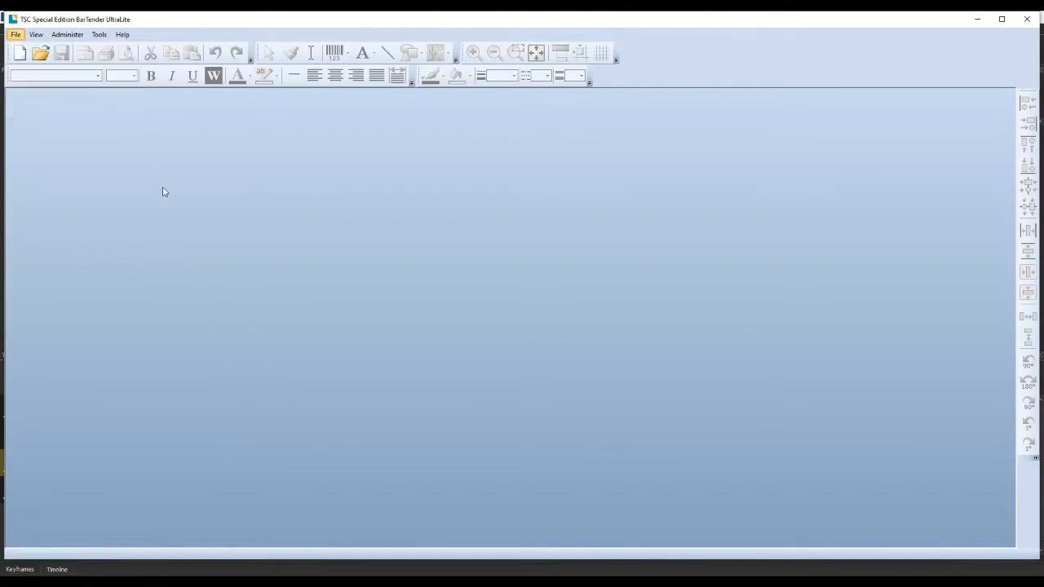
pyautogui.hotkey('ctrl', 'n')
pyautogui.moveTo(439, 172); pyautogui.dragTo(193, 148)
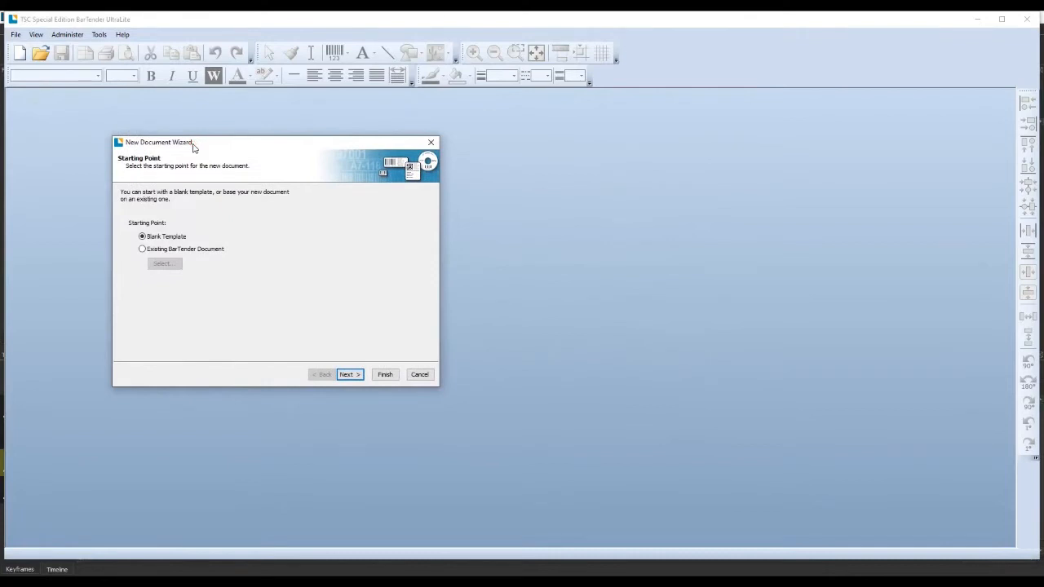
pyautogui.click(186, 249)
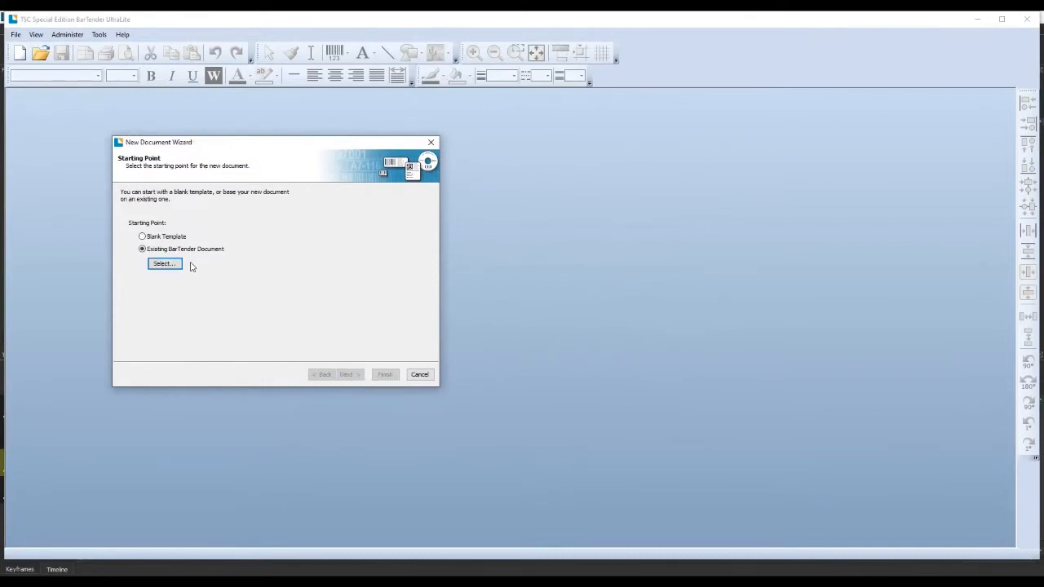
pyautogui.click(173, 236)
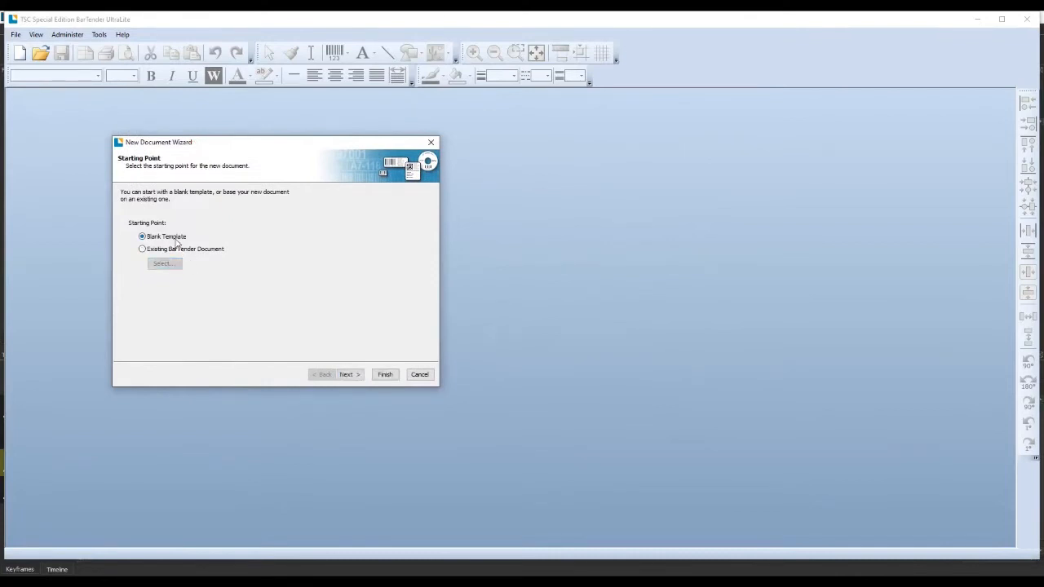
pyautogui.click(351, 374)
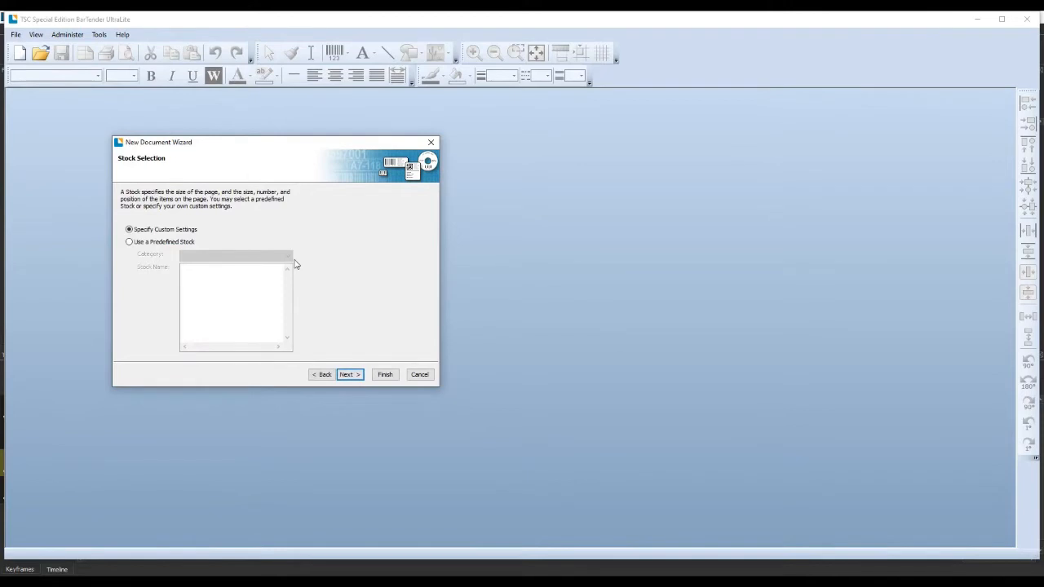
# Step: Try the predefined stock 03.000x02.000 from the Advanced Labeling category
pyautogui.click(160, 244)
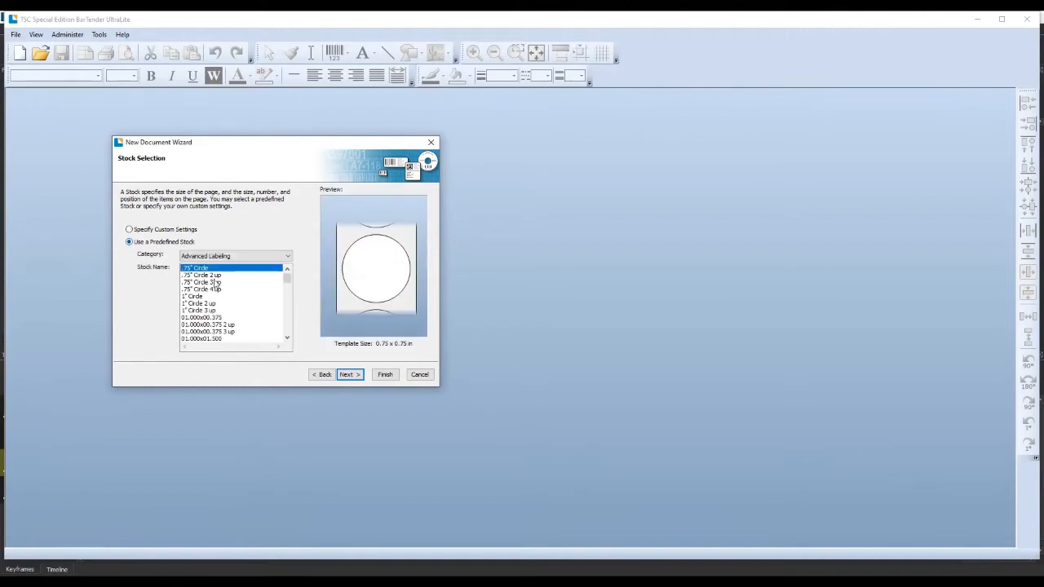
pyautogui.scroll(-4, 222, 289)
pyautogui.scroll(-8, 221, 288)
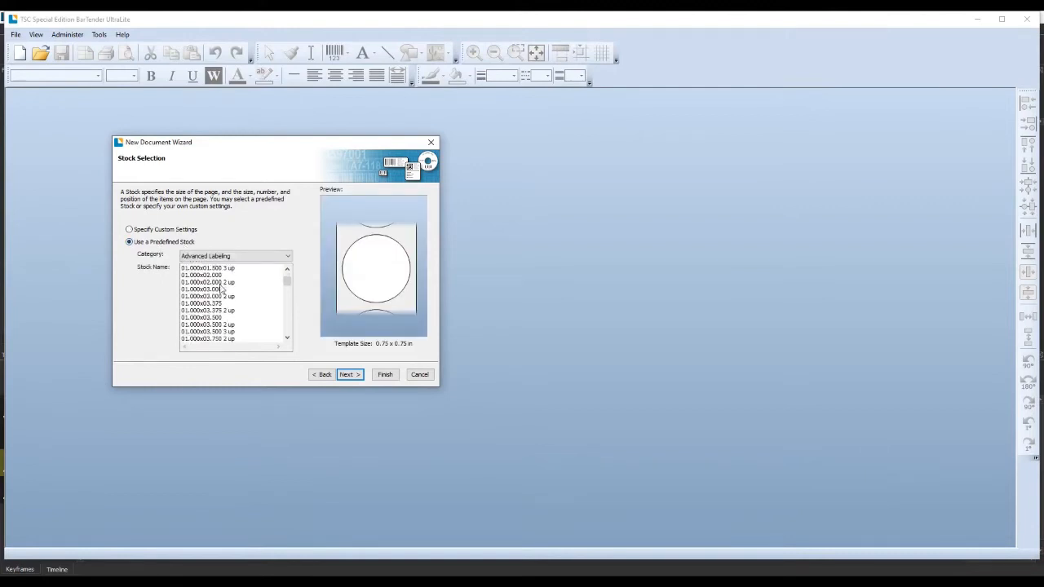
pyautogui.scroll(-8, 220, 289)
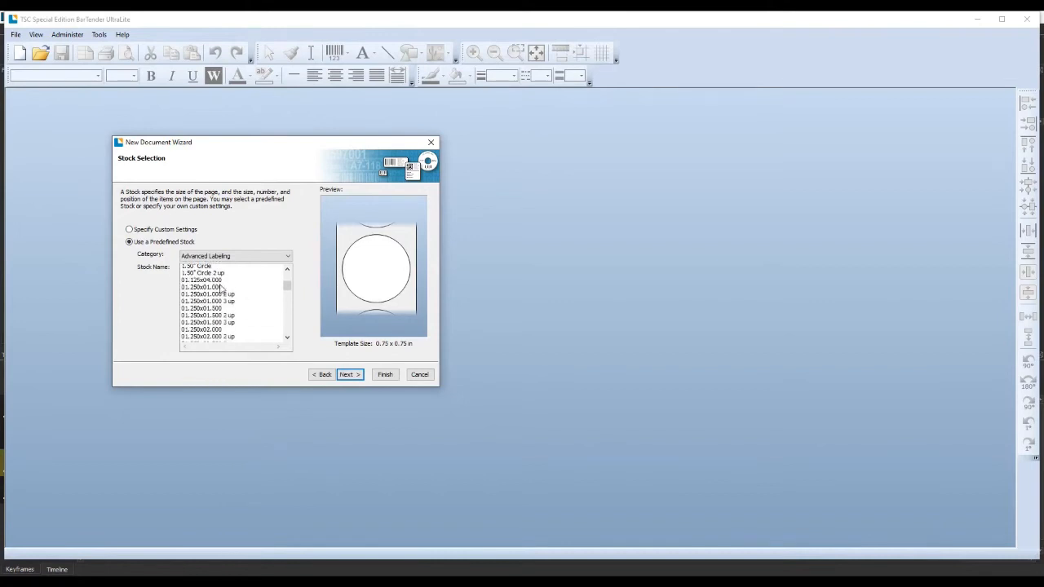
pyautogui.scroll(-6, 220, 288)
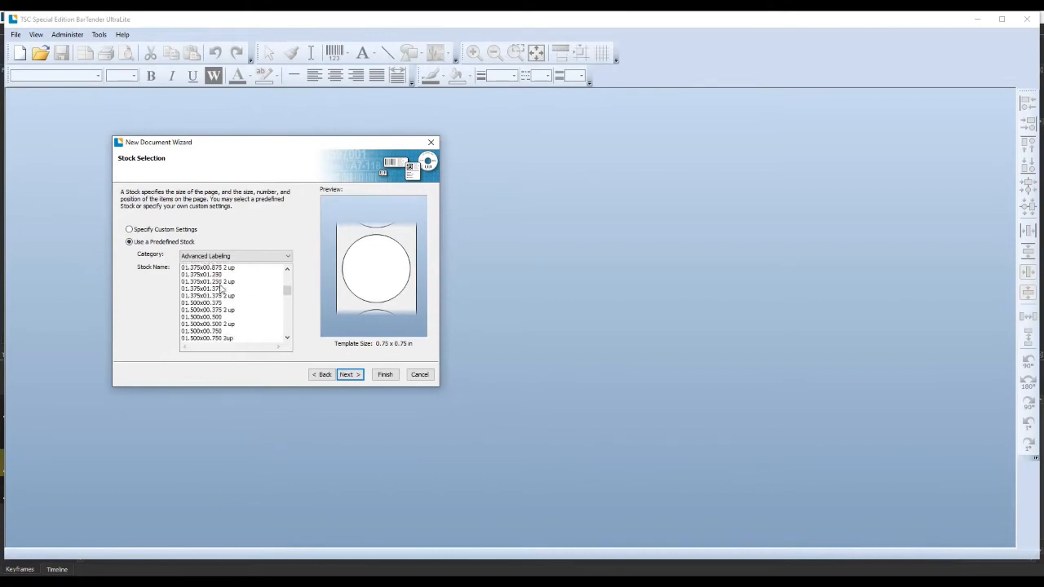
pyautogui.scroll(-3, 220, 289)
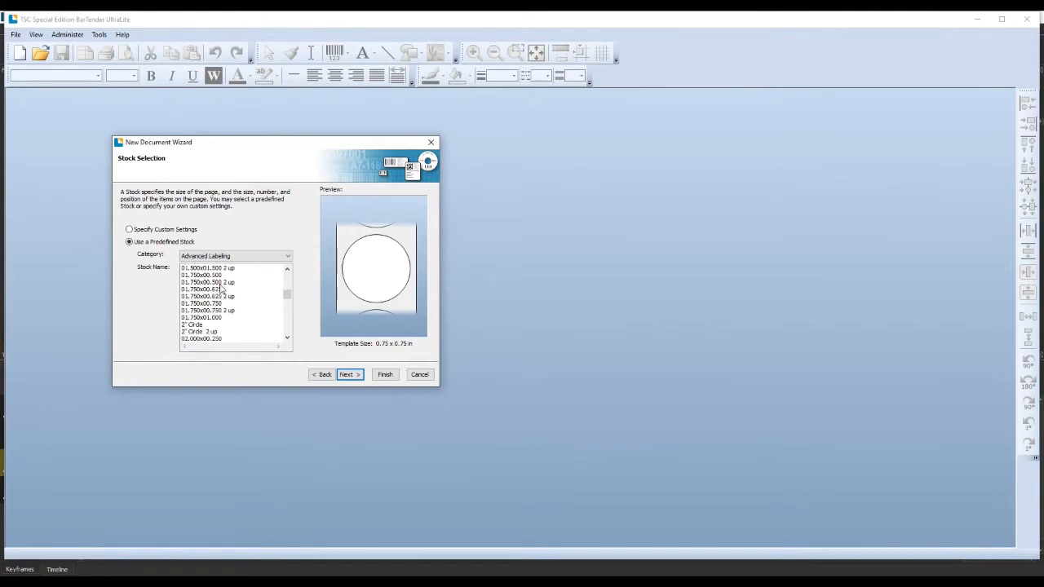
pyautogui.scroll(-6, 220, 289)
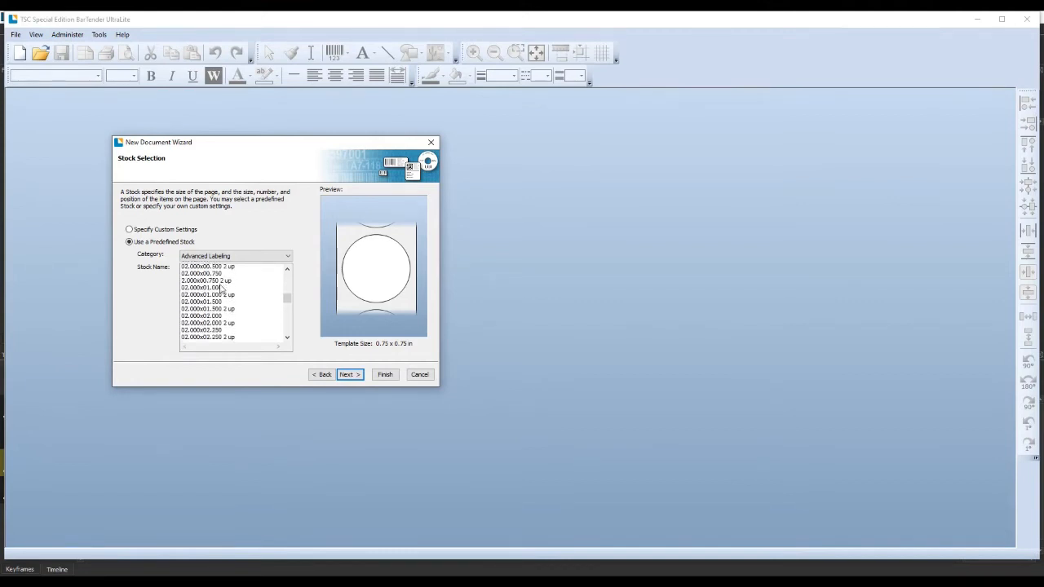
pyautogui.scroll(-8, 286, 303)
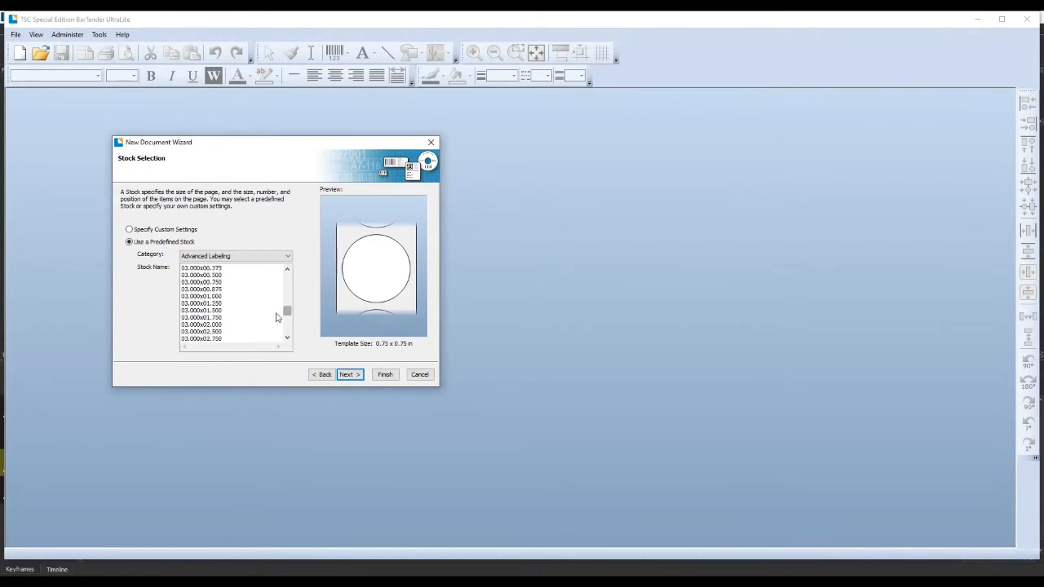
pyautogui.click(214, 324)
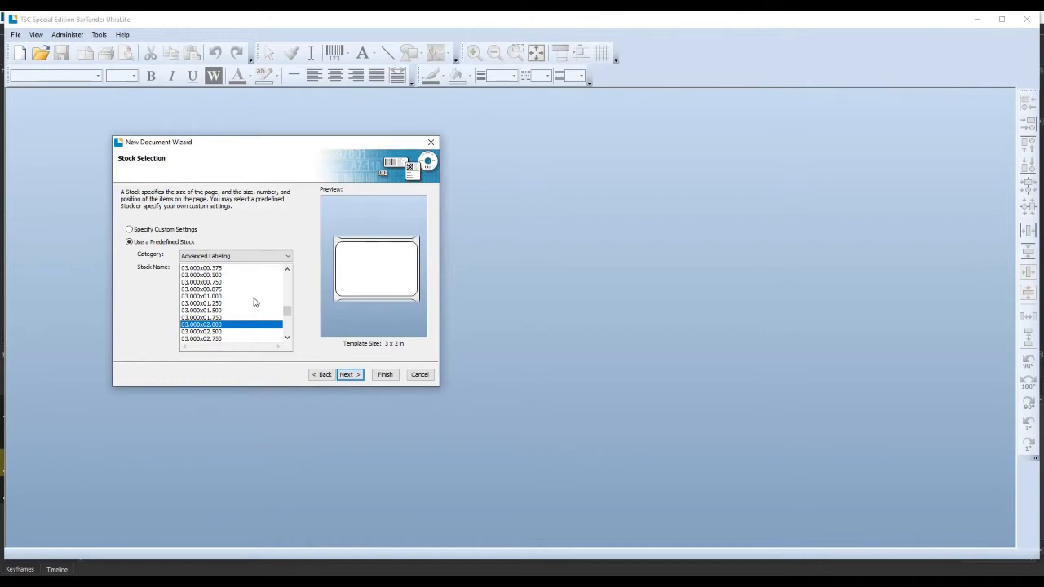
pyautogui.moveTo(287, 311)
pyautogui.mouseDown()
pyautogui.moveTo(287, 325)
pyautogui.moveTo(287, 295)
pyautogui.mouseUp()
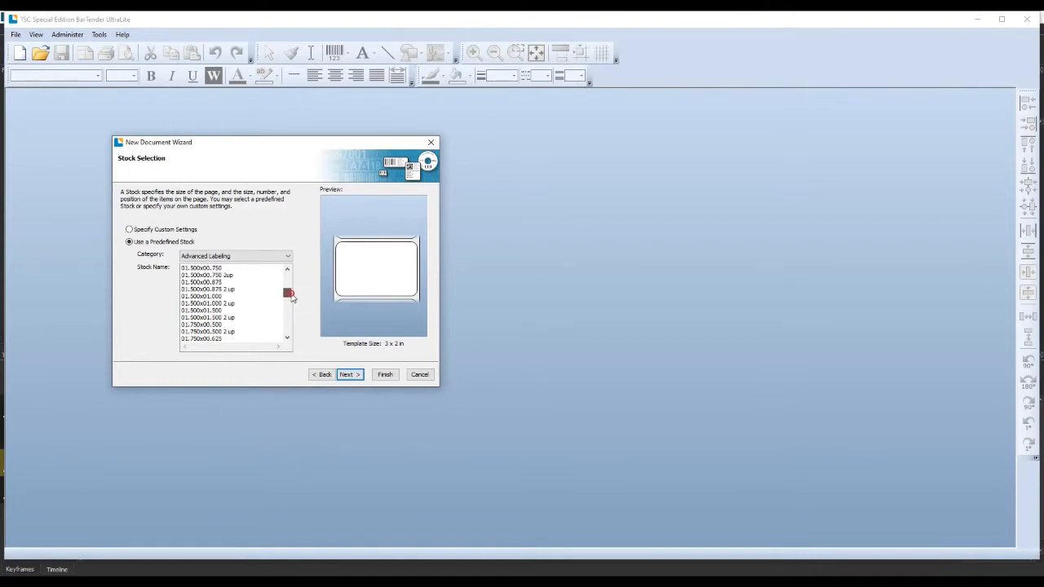
# Step: Specify custom stock settings with a single item per page
pyautogui.click(157, 232)
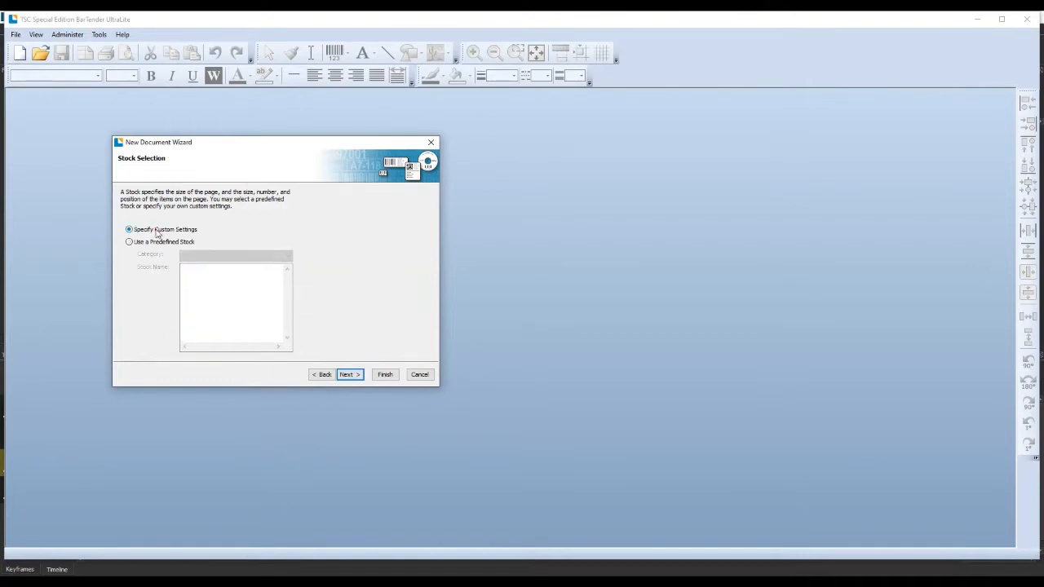
pyautogui.click(347, 376)
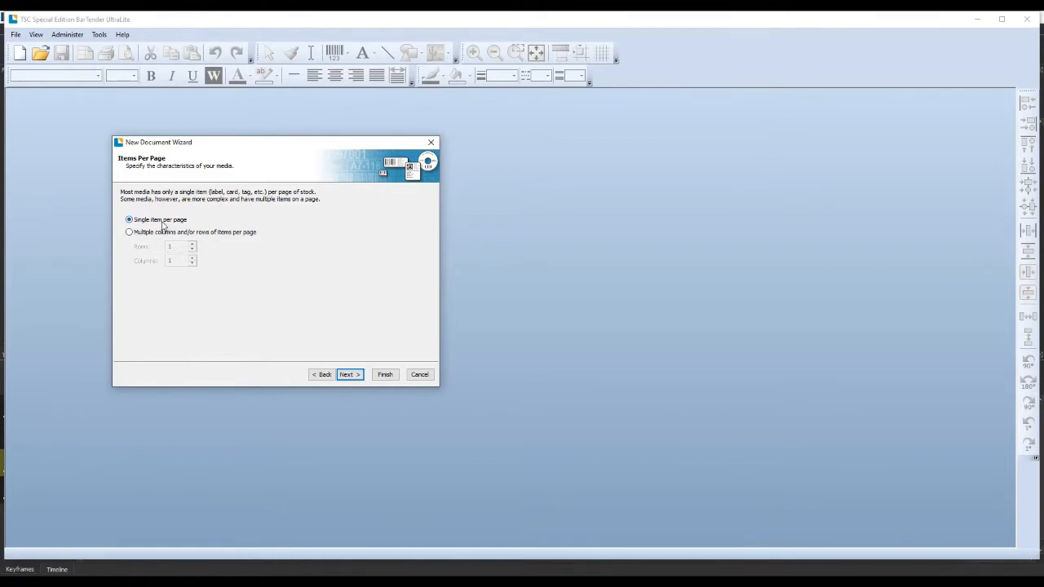
pyautogui.click(350, 376)
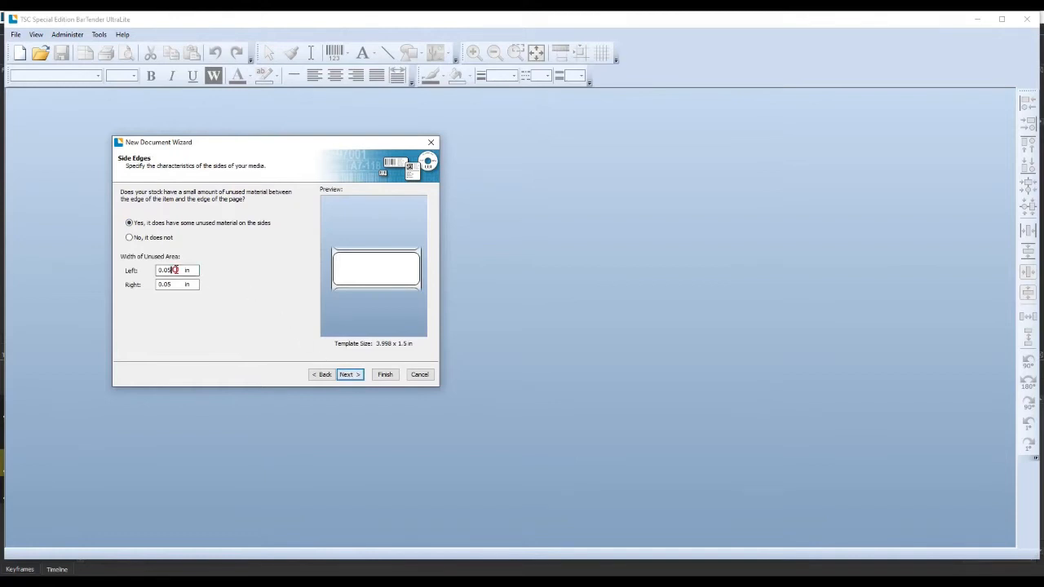
# Step: Keep the unused material on the side edges and set the printed item shape to Rectangle
pyautogui.moveTo(174, 270)
pyautogui.mouseDown()
pyautogui.moveTo(155, 271)
pyautogui.moveTo(176, 283)
pyautogui.moveTo(156, 272)
pyautogui.mouseUp()
pyautogui.click(148, 284)
pyautogui.click(347, 375)
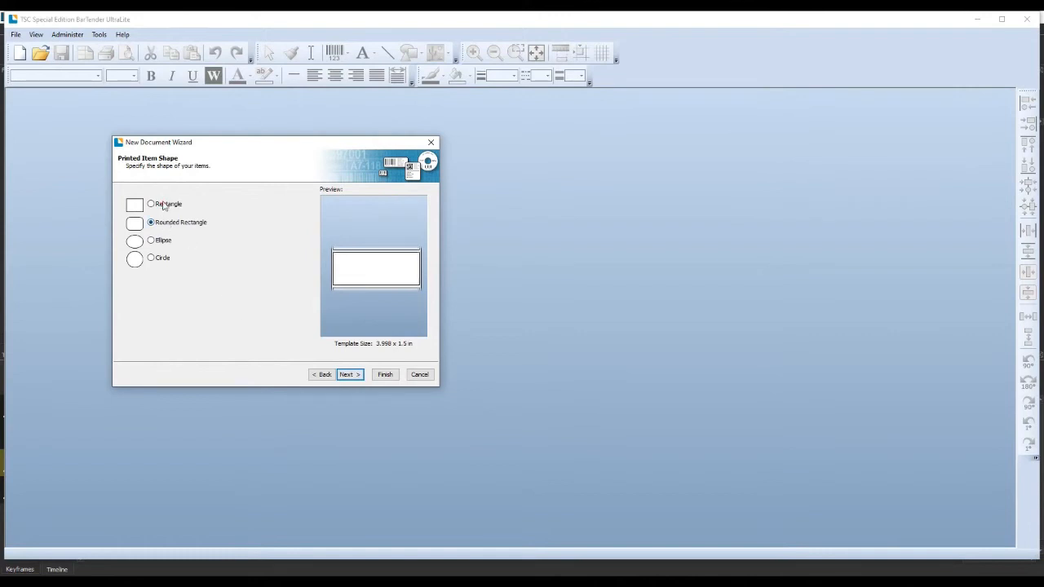
pyautogui.click(170, 225)
pyautogui.click(168, 209)
pyautogui.click(348, 379)
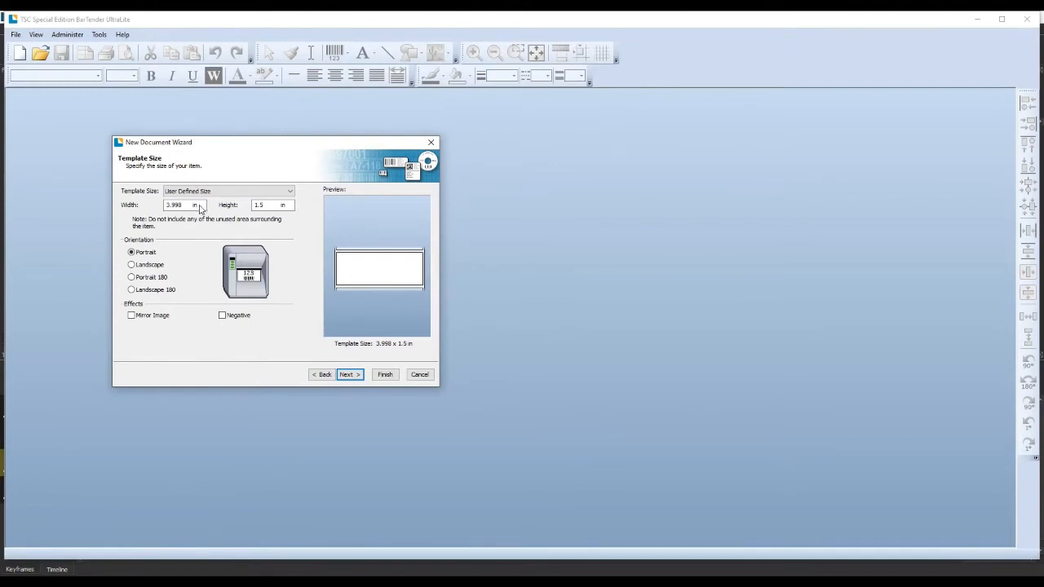
# Step: Set the template size to 3 in wide by 2 in high and finish the document without a background
pyautogui.click(186, 206)
pyautogui.moveTo(186, 205); pyautogui.dragTo(151, 210)
pyautogui.write('3')
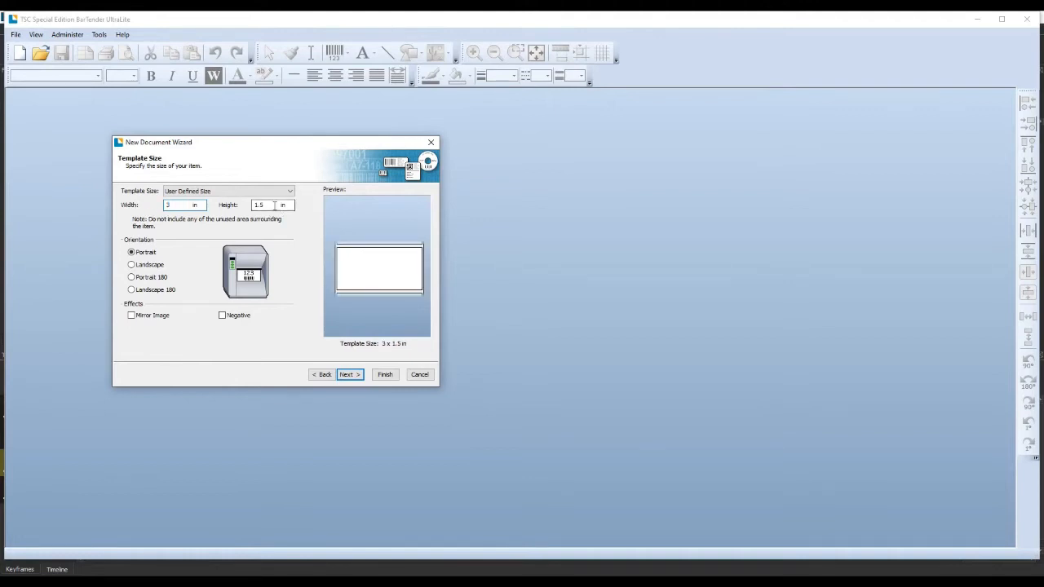
pyautogui.moveTo(290, 206); pyautogui.dragTo(245, 209)
pyautogui.write('2')
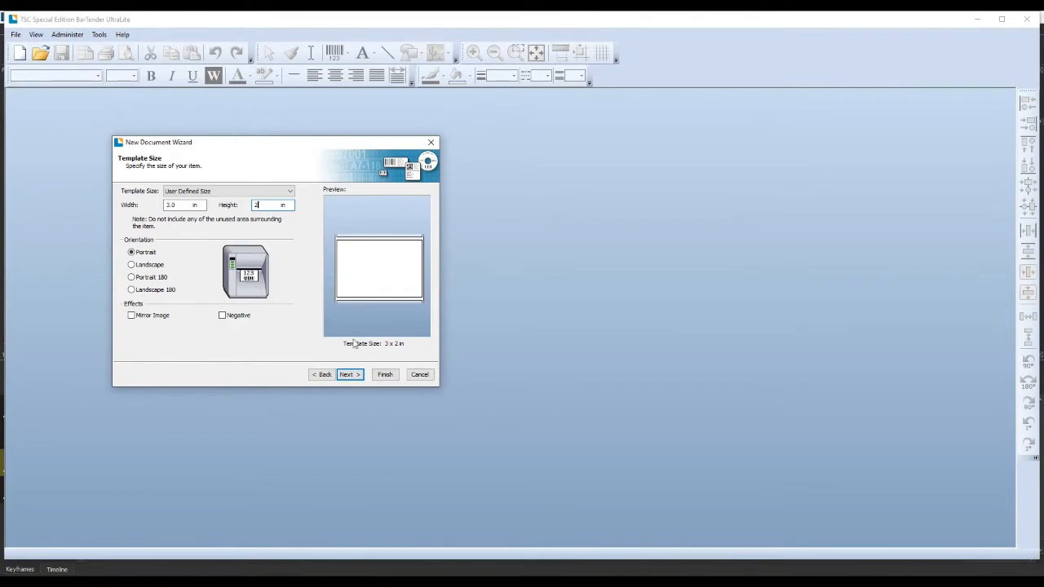
pyautogui.click(345, 377)
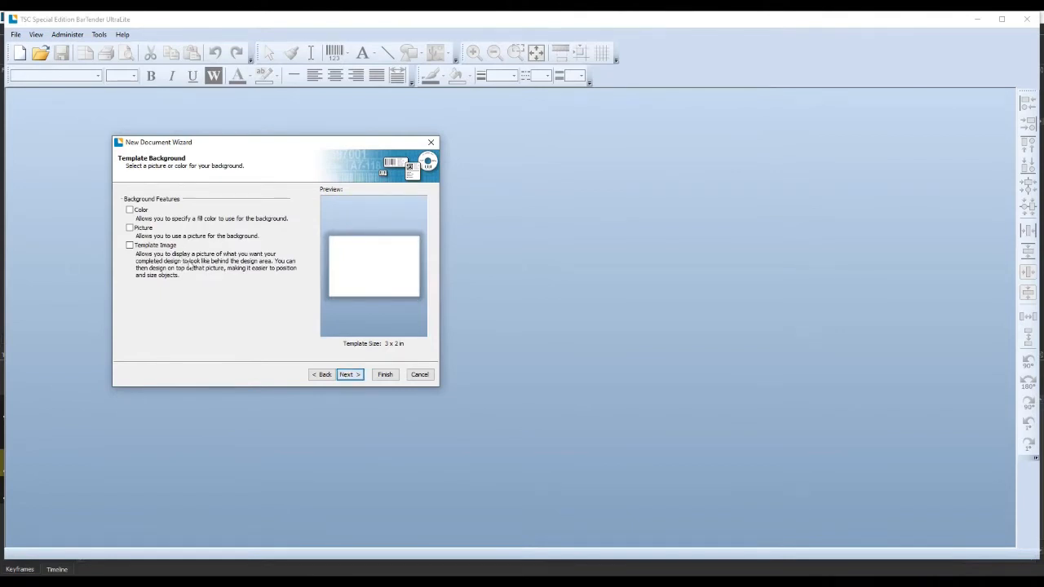
pyautogui.click(350, 379)
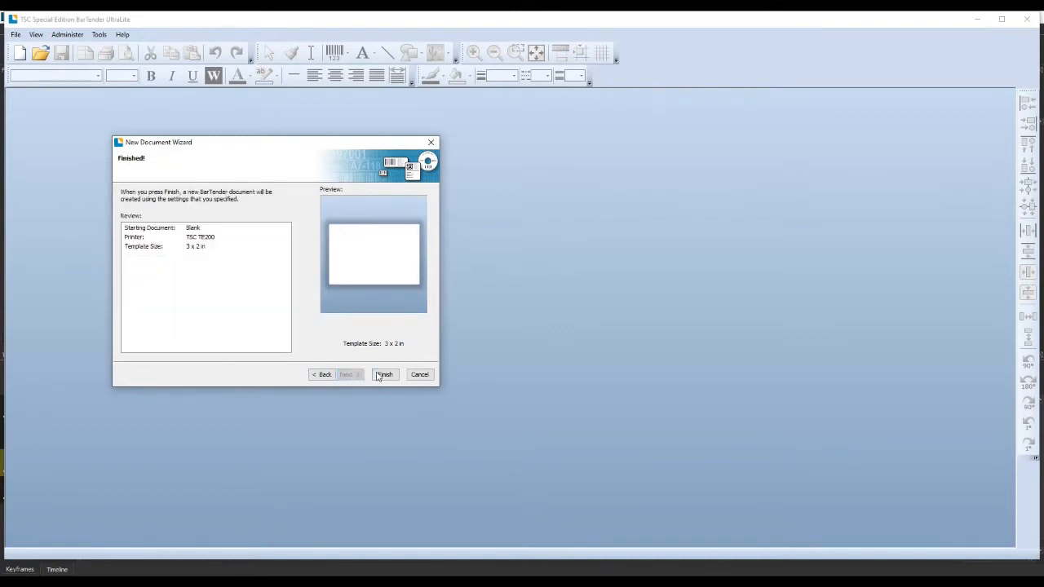
pyautogui.click(380, 375)
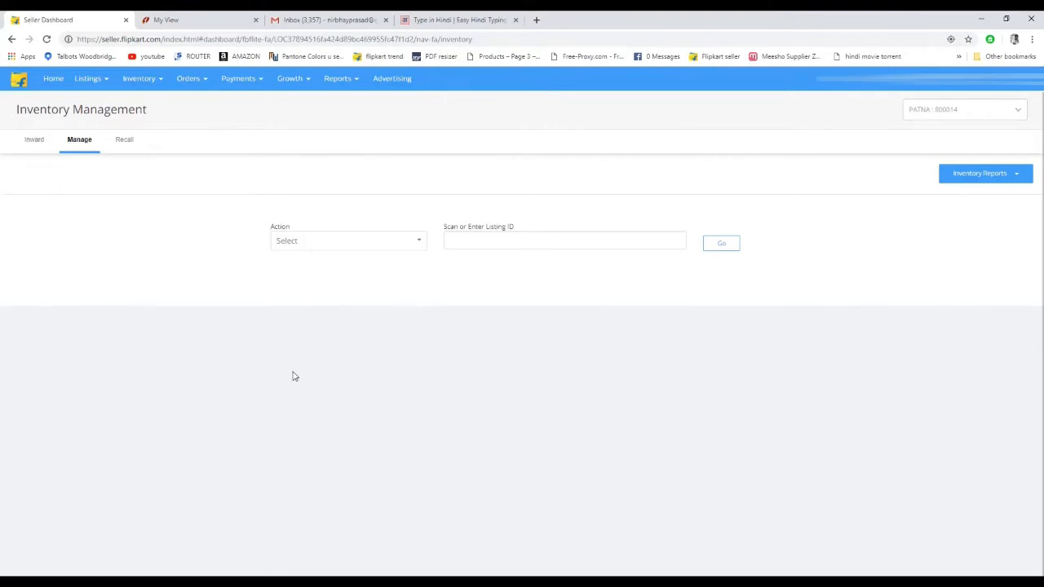
# Step: Switch to the Flipkart Seller Dashboard and download the Available Bins report from the Manage section of Inventory Management
pyautogui.moveTo(109, 84)
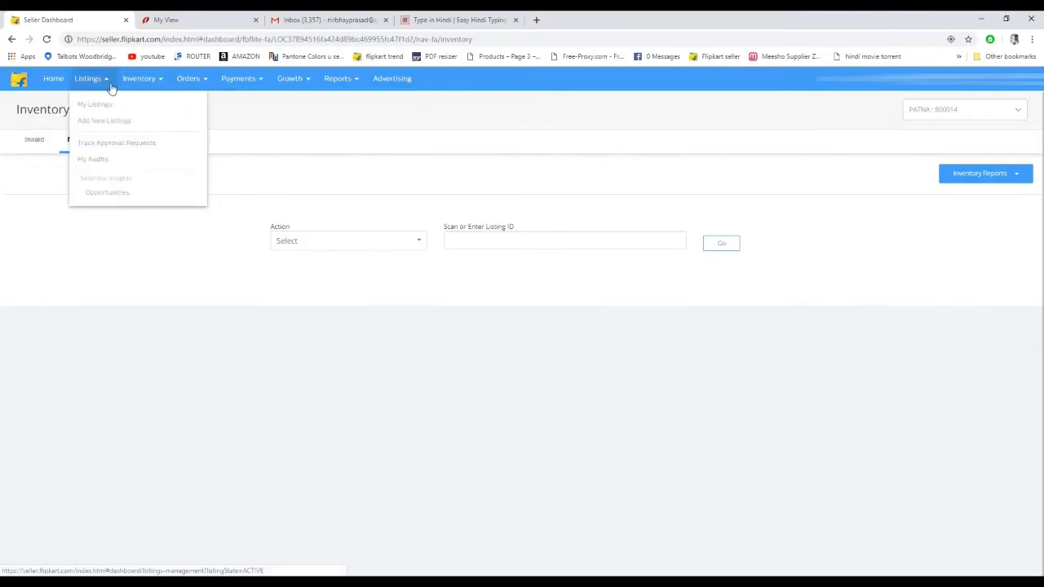
pyautogui.moveTo(142, 84)
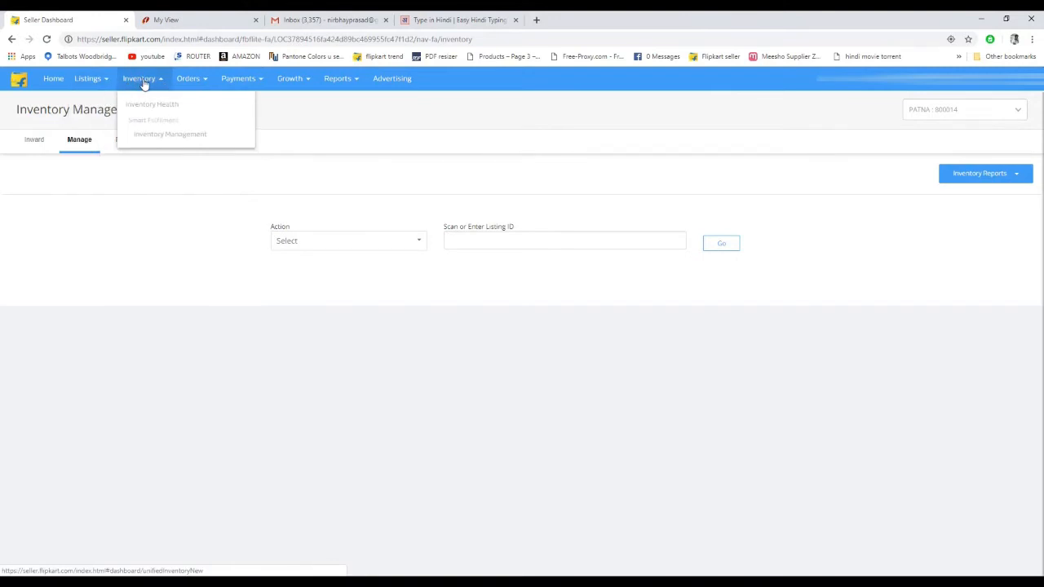
pyautogui.click(142, 84)
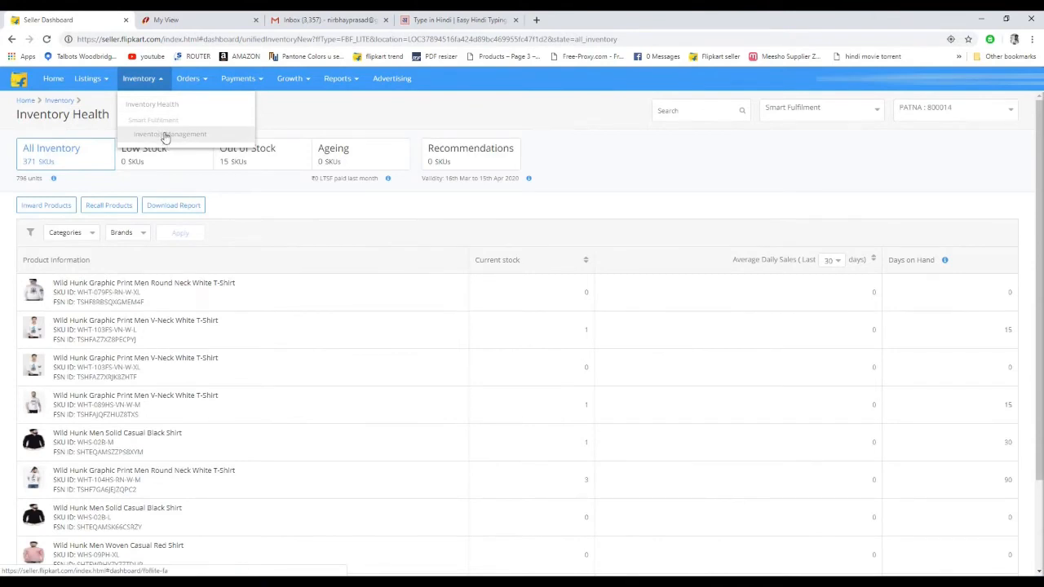
pyautogui.click(166, 137)
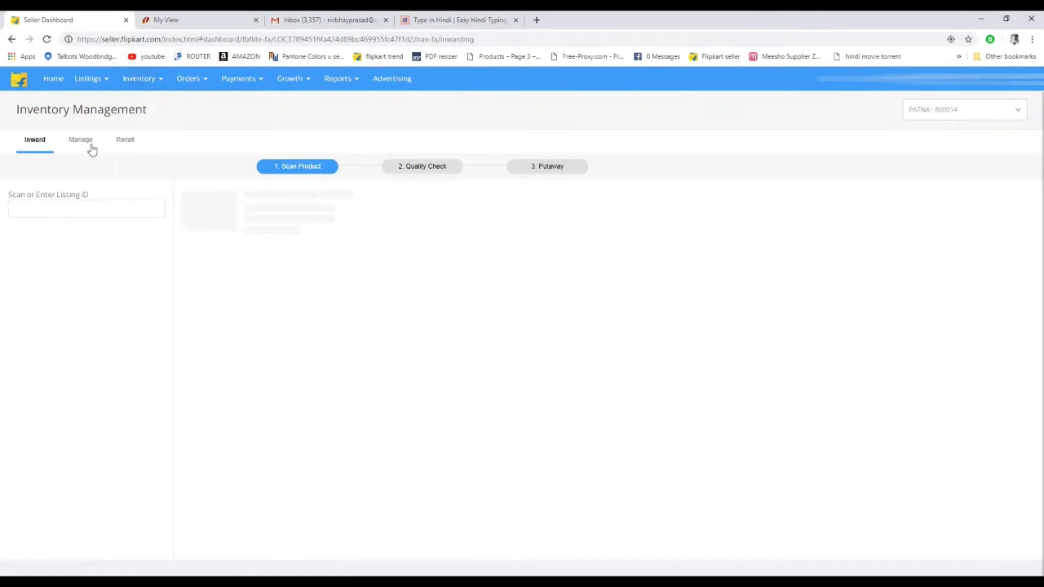
pyautogui.click(82, 141)
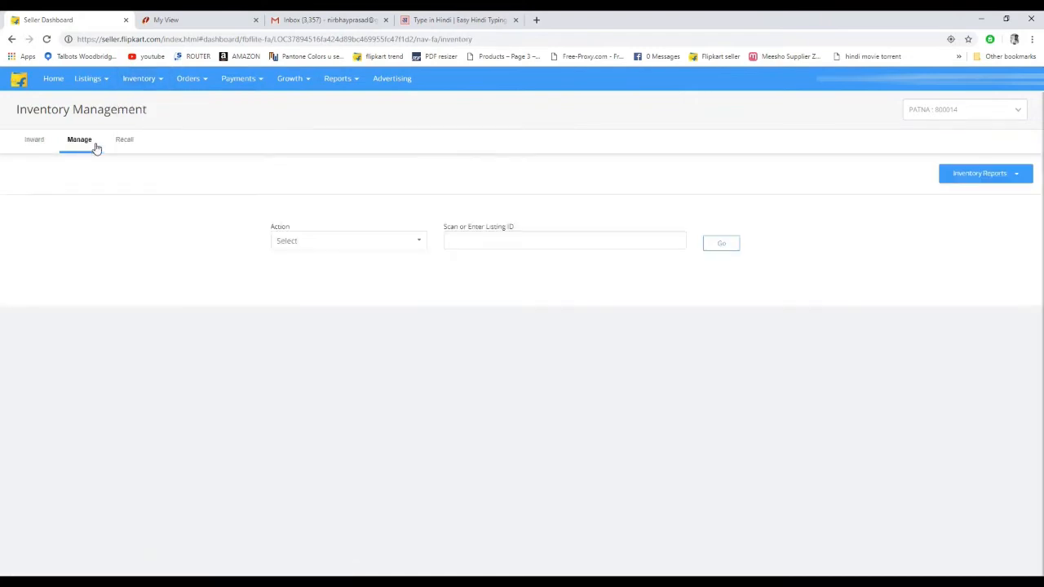
pyautogui.click(966, 176)
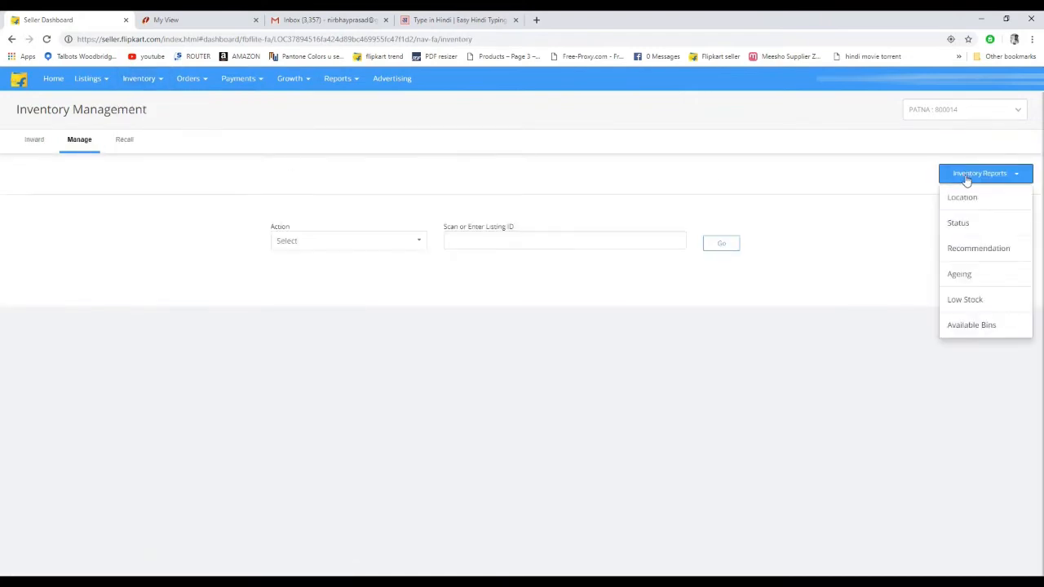
pyautogui.click(971, 325)
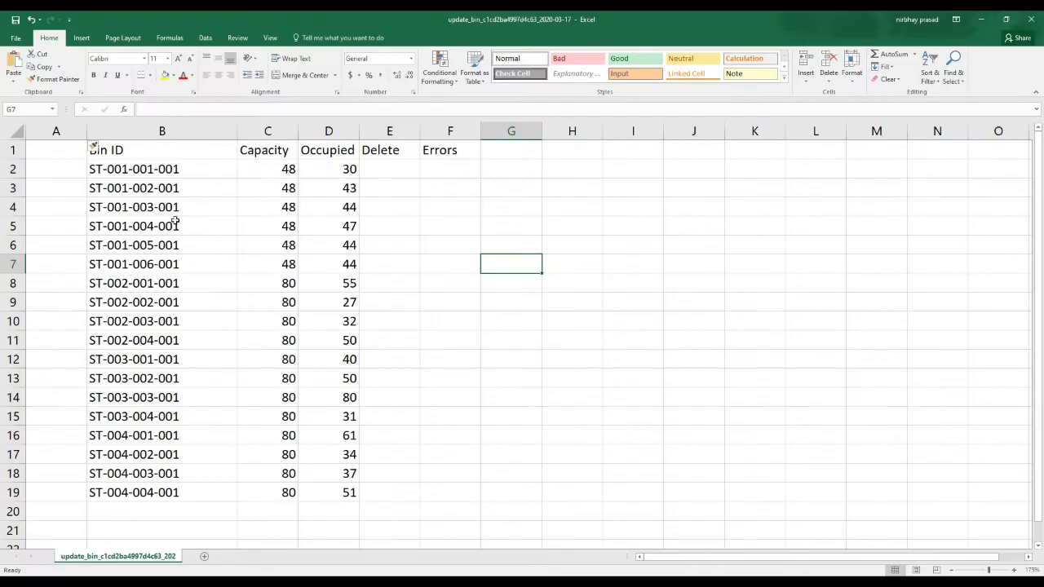
# Step: In the bin report in Excel, examine the first bin's ID, capacity and occupied count
pyautogui.click(174, 221)
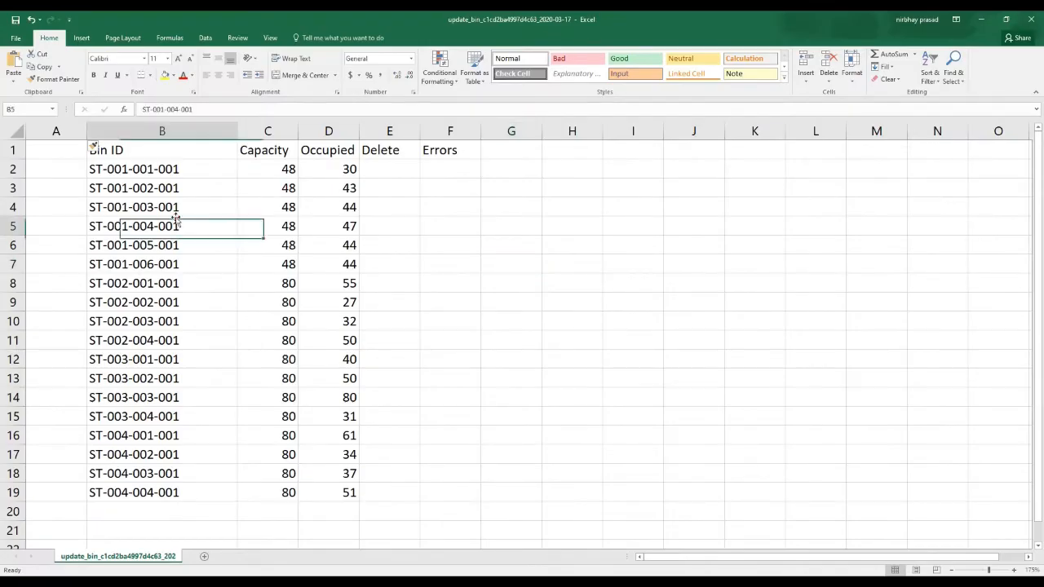
pyautogui.click(136, 167)
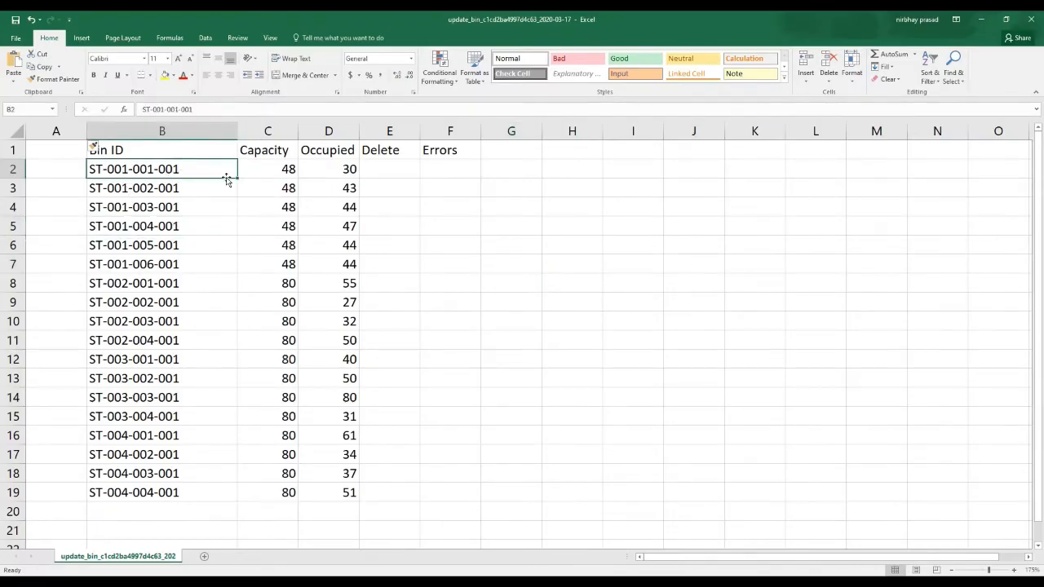
pyautogui.click(266, 172)
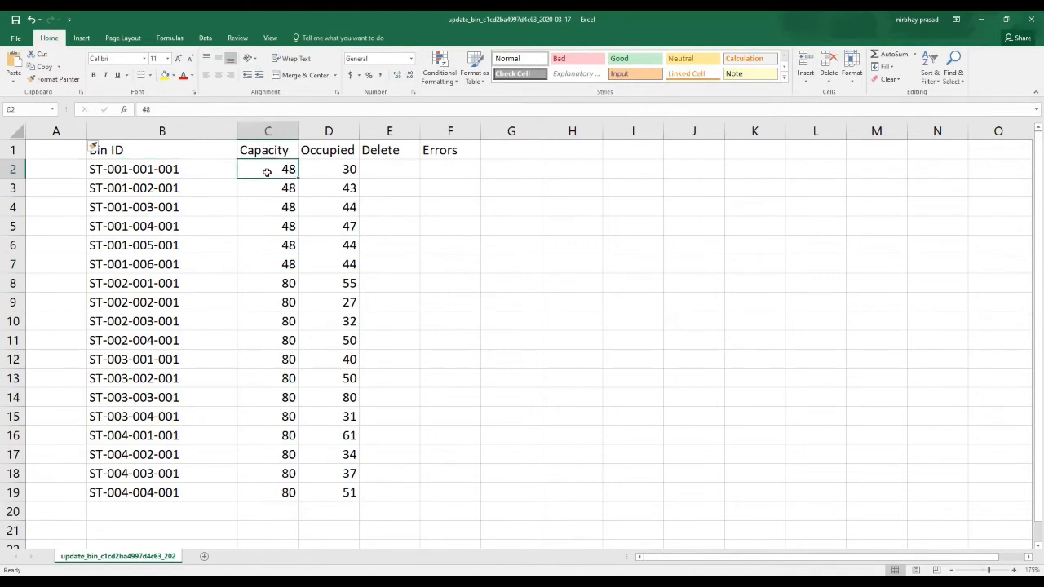
pyautogui.click(341, 174)
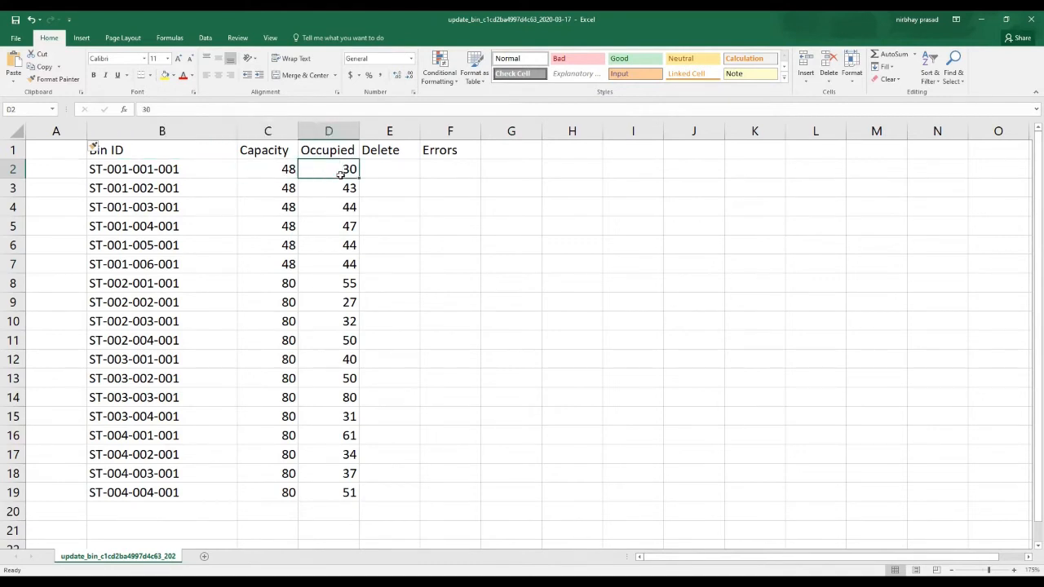
# Step: Examine the bins' capacities and occupied counts and the list of bin IDs in the report
pyautogui.click(282, 170)
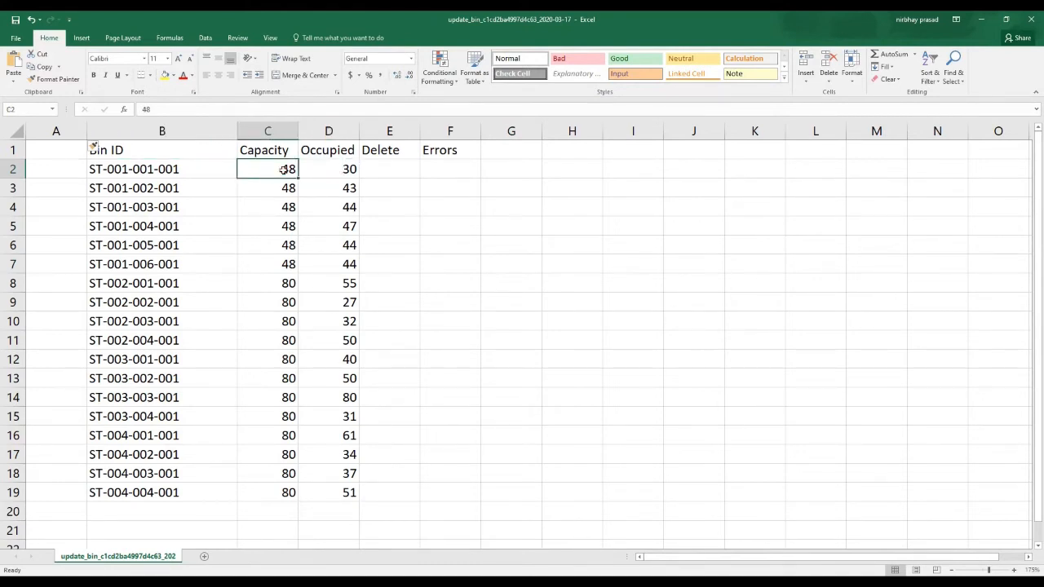
pyautogui.click(345, 173)
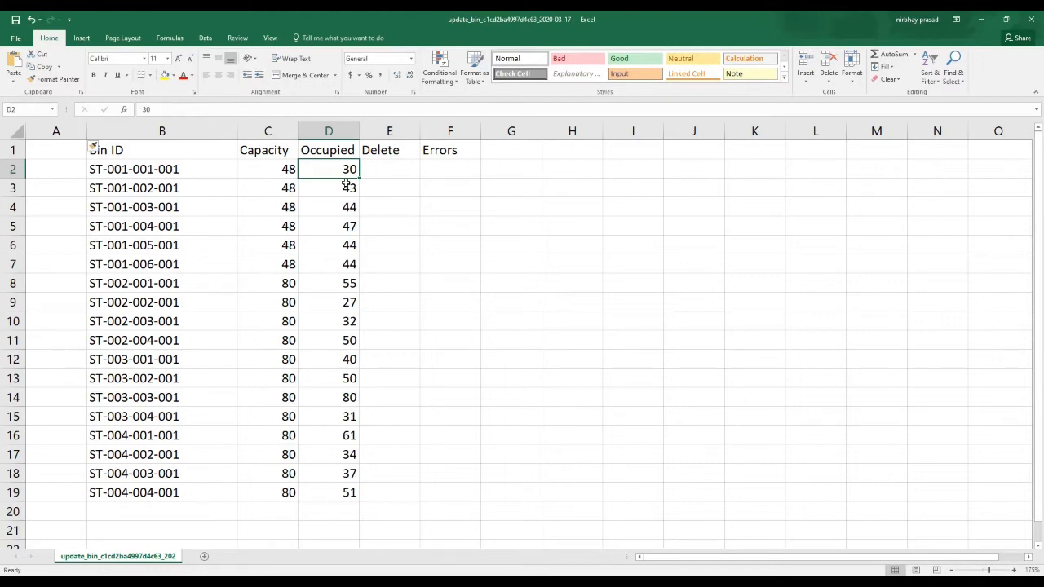
pyautogui.click(294, 344)
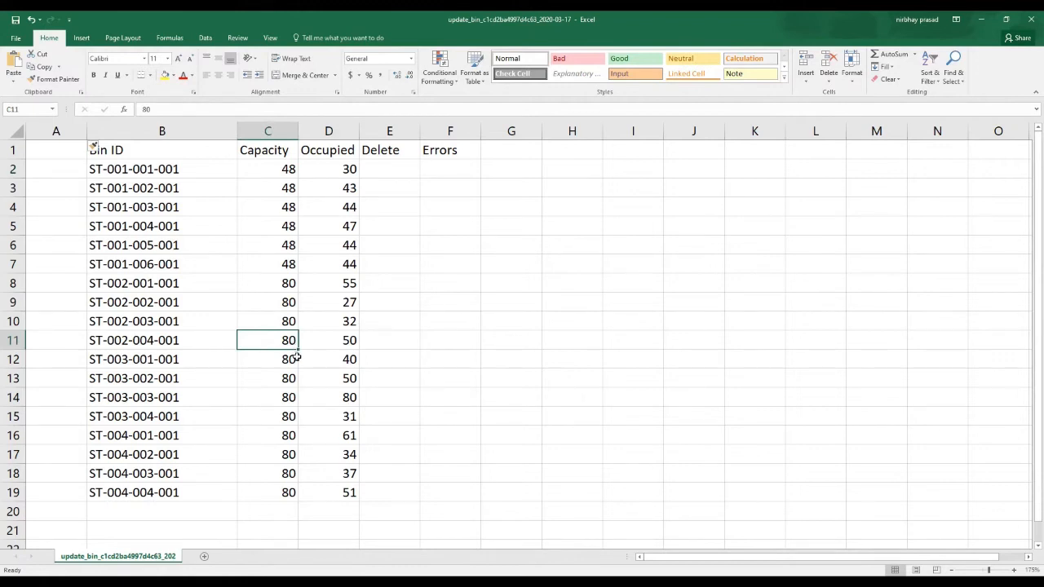
pyautogui.click(154, 174)
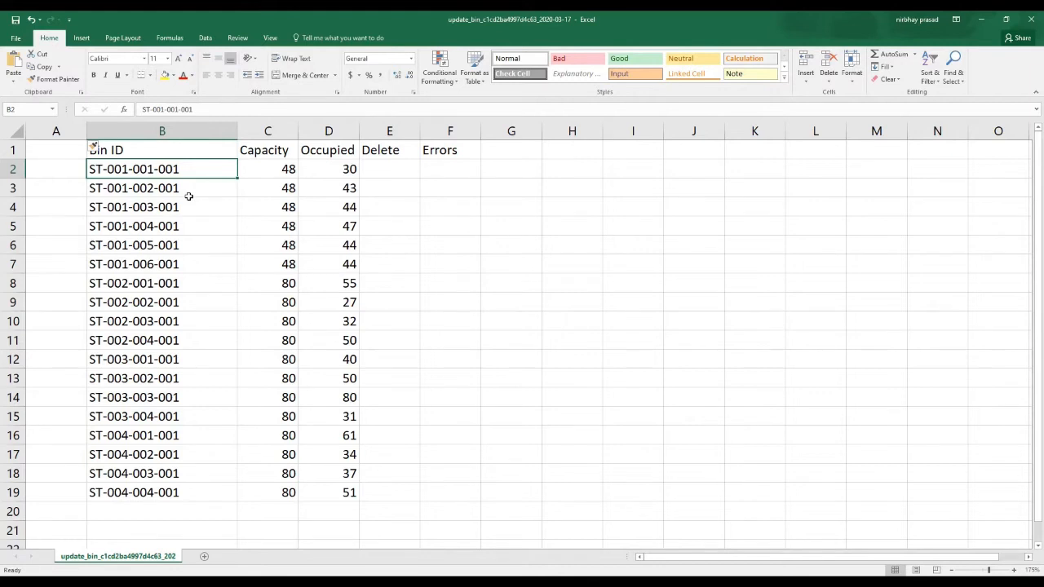
pyautogui.click(178, 192)
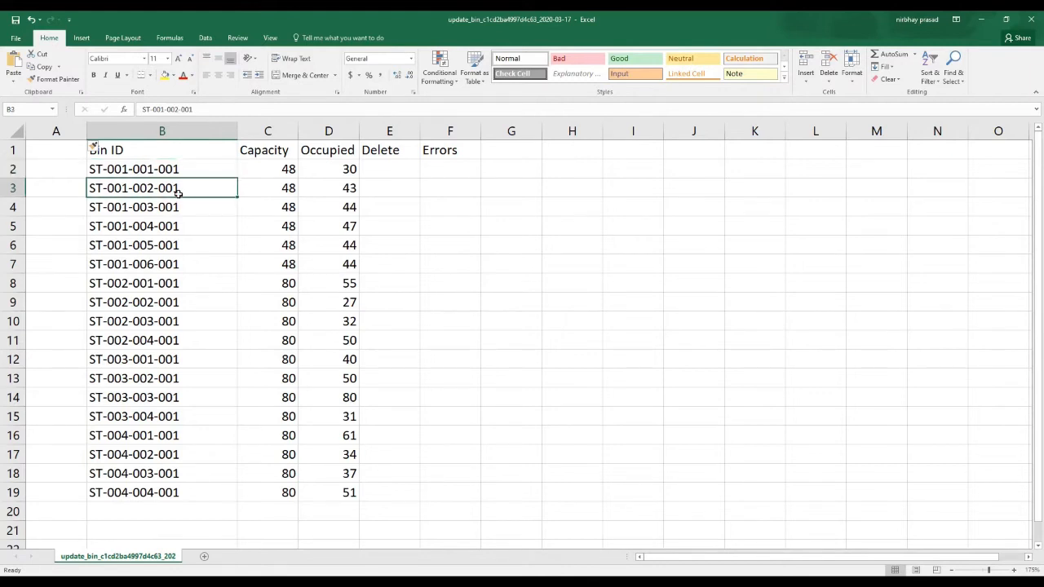
pyautogui.click(178, 207)
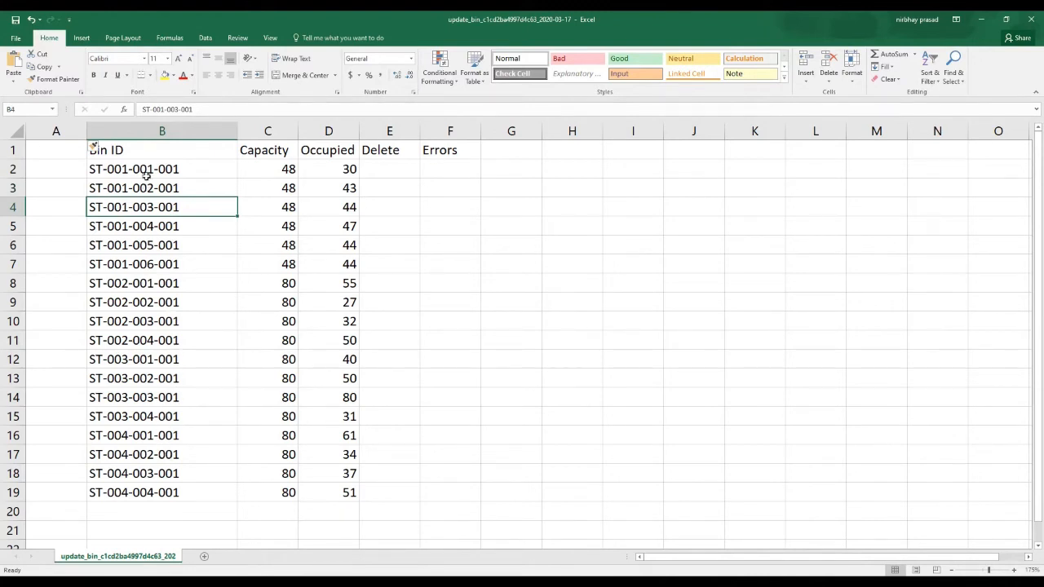
pyautogui.moveTo(147, 174); pyautogui.dragTo(168, 491)
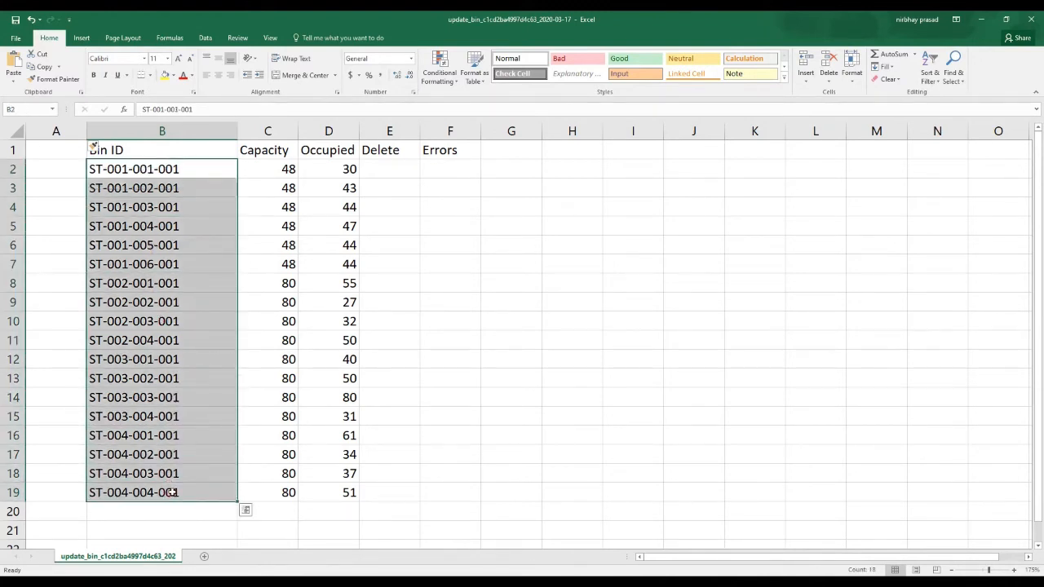
pyautogui.click(181, 377)
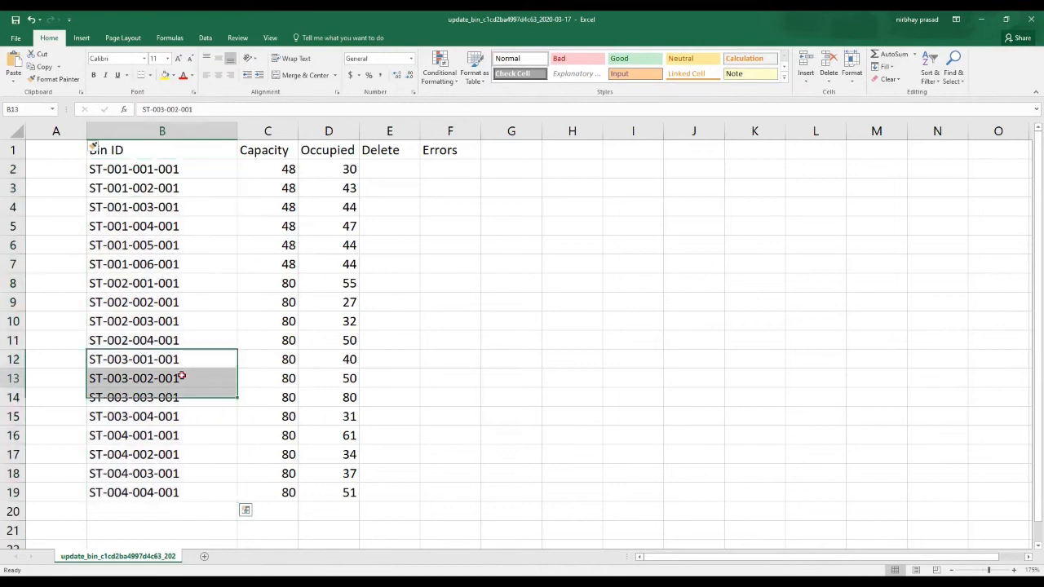
# Step: Copy the first bin ID, ST-001-001-001, from cell B2 of the bin report
pyautogui.click(150, 174)
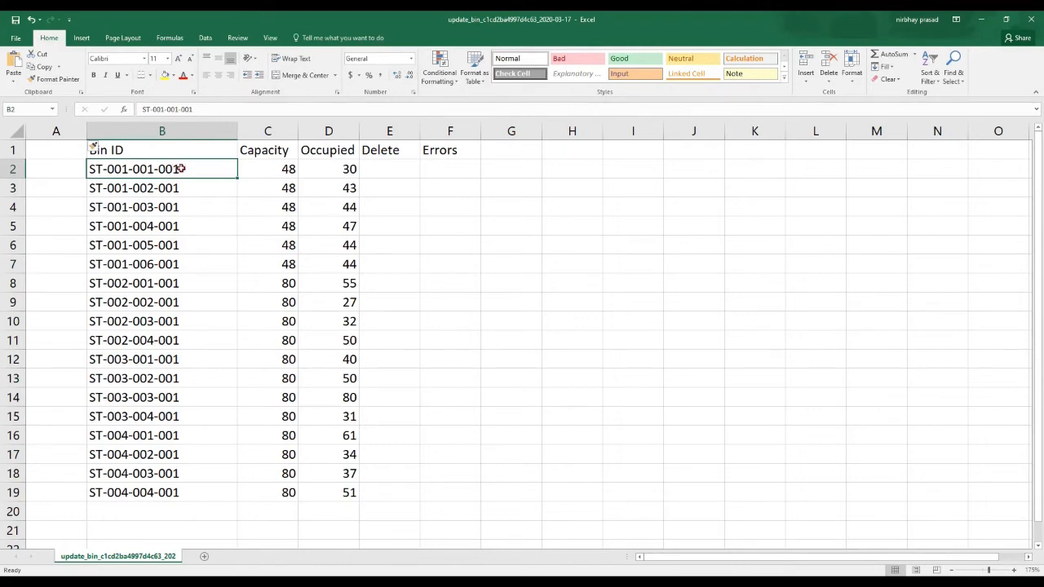
pyautogui.doubleClick(185, 169)
pyautogui.moveTo(185, 168); pyautogui.dragTo(79, 172)
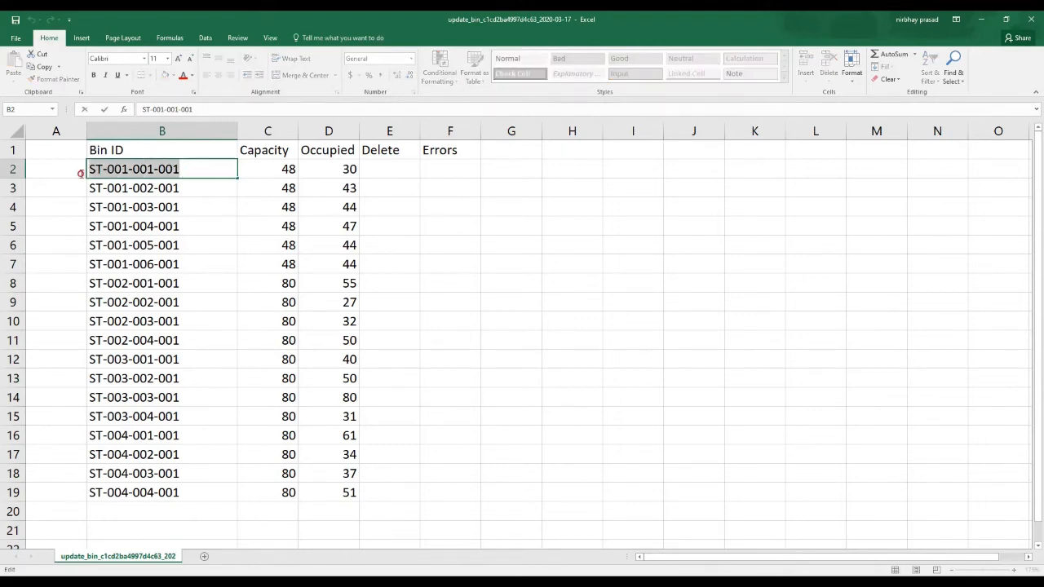
pyautogui.rightClick(132, 170)
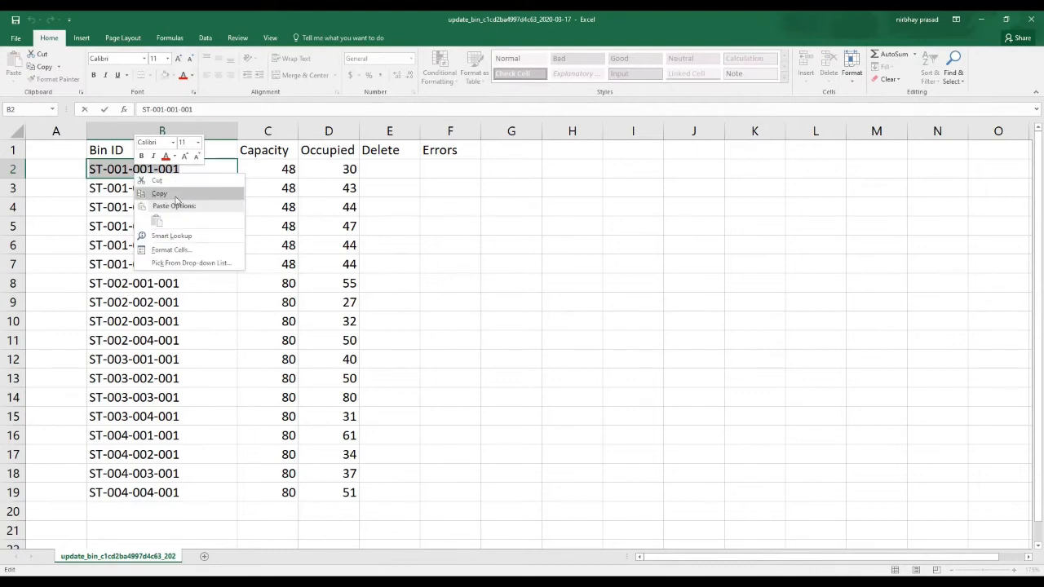
pyautogui.click(176, 196)
pyautogui.click(218, 227)
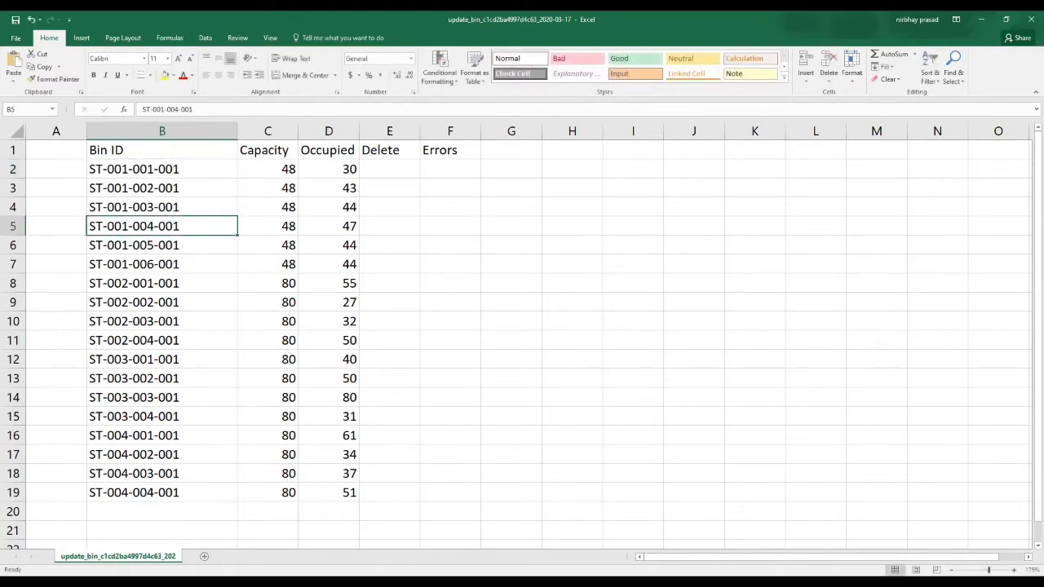
# Step: Switch to BarTender and place a Code 128 barcode on the label at about X 0.83 in, Y 0.33 in
pyautogui.hotkey('alt', 'Tab')
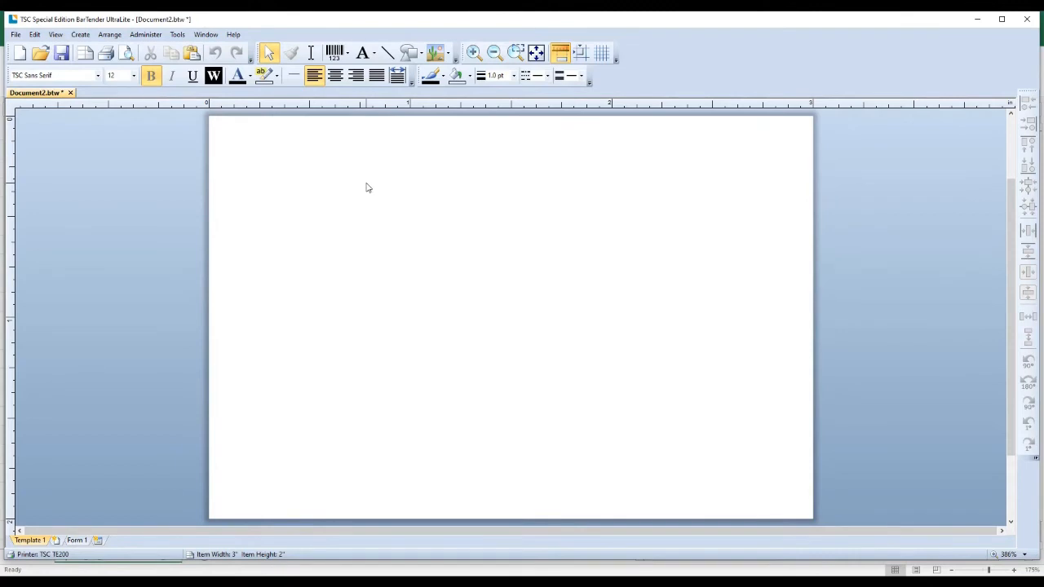
pyautogui.click(346, 55)
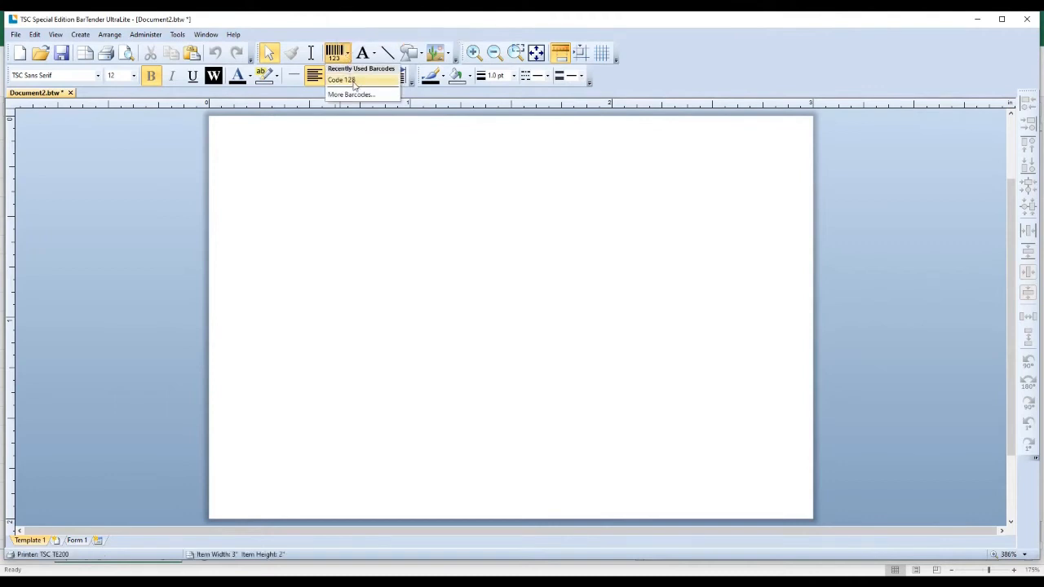
pyautogui.click(353, 81)
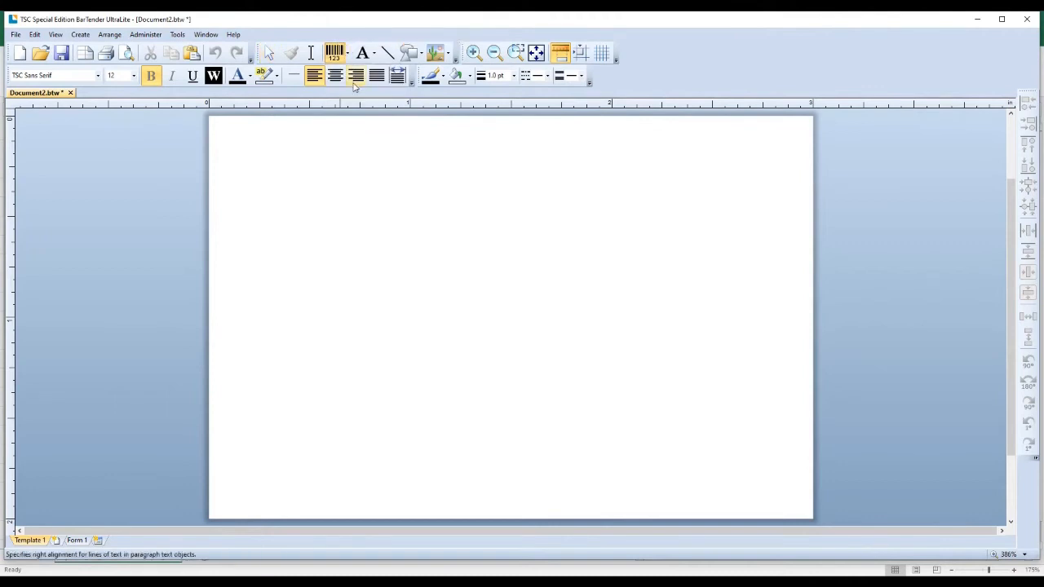
pyautogui.click(329, 202)
pyautogui.moveTo(310, 195); pyautogui.dragTo(476, 247)
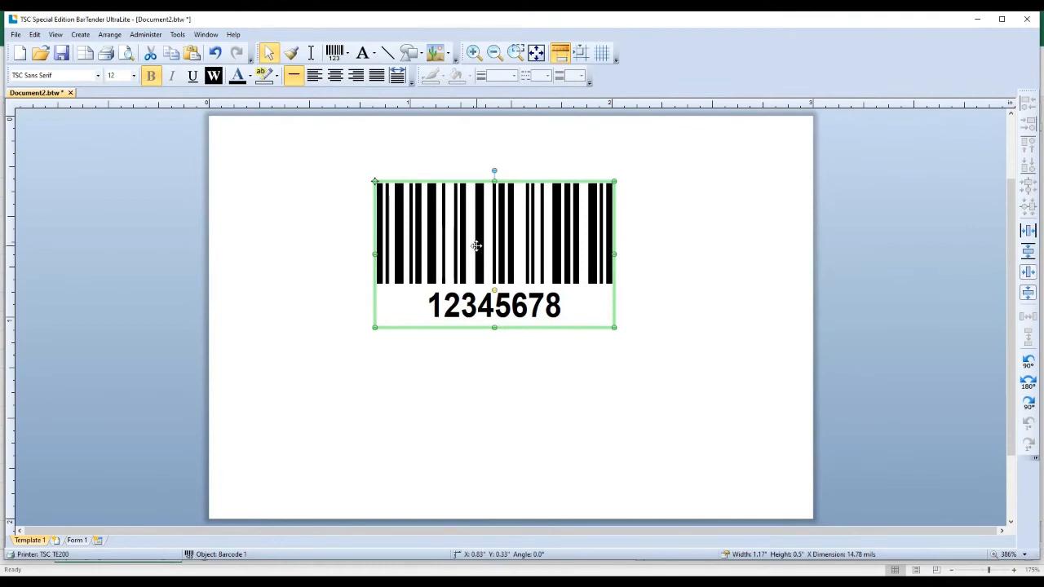
# Step: Replace the barcode's embedded data with the copied bin ID ST-001-001-001
pyautogui.doubleClick(476, 246)
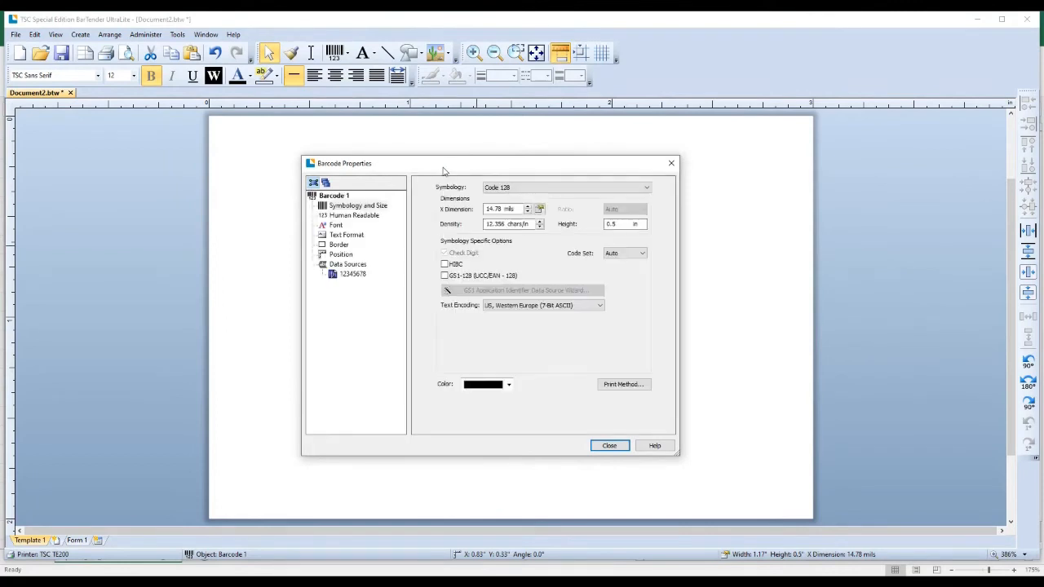
pyautogui.moveTo(442, 166); pyautogui.dragTo(321, 157)
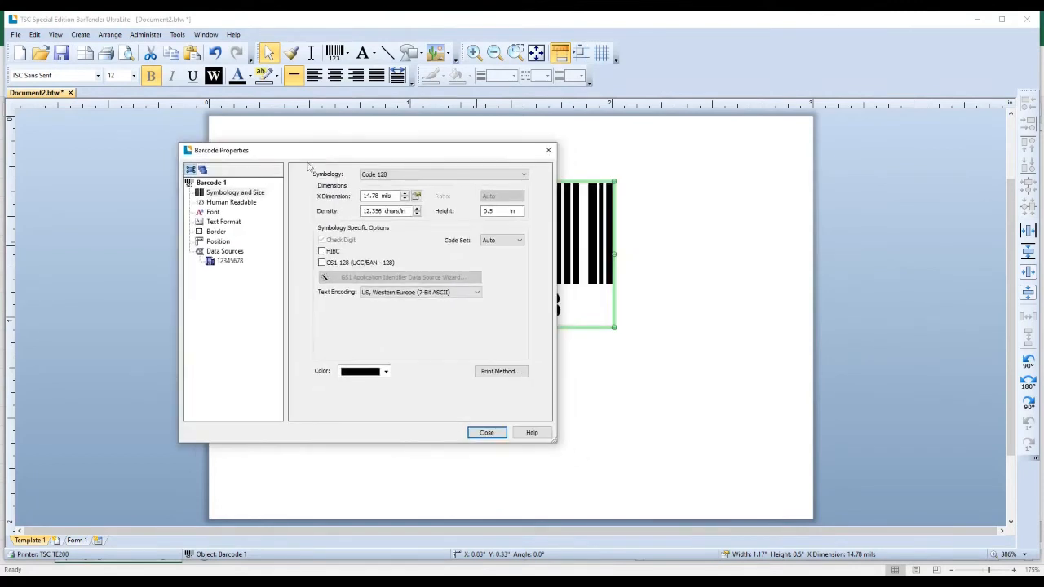
pyautogui.click(230, 261)
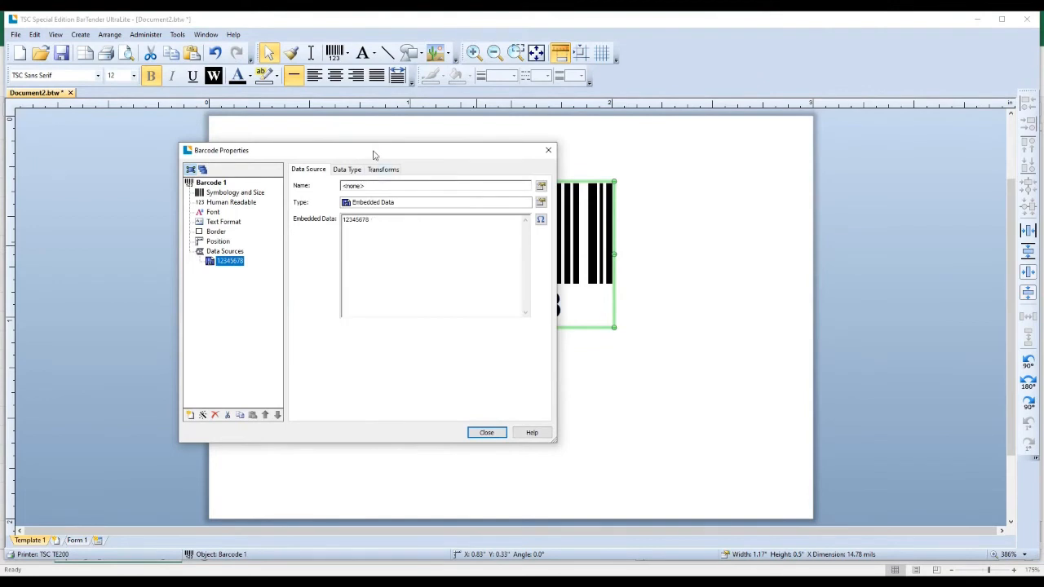
pyautogui.moveTo(373, 154); pyautogui.dragTo(196, 135)
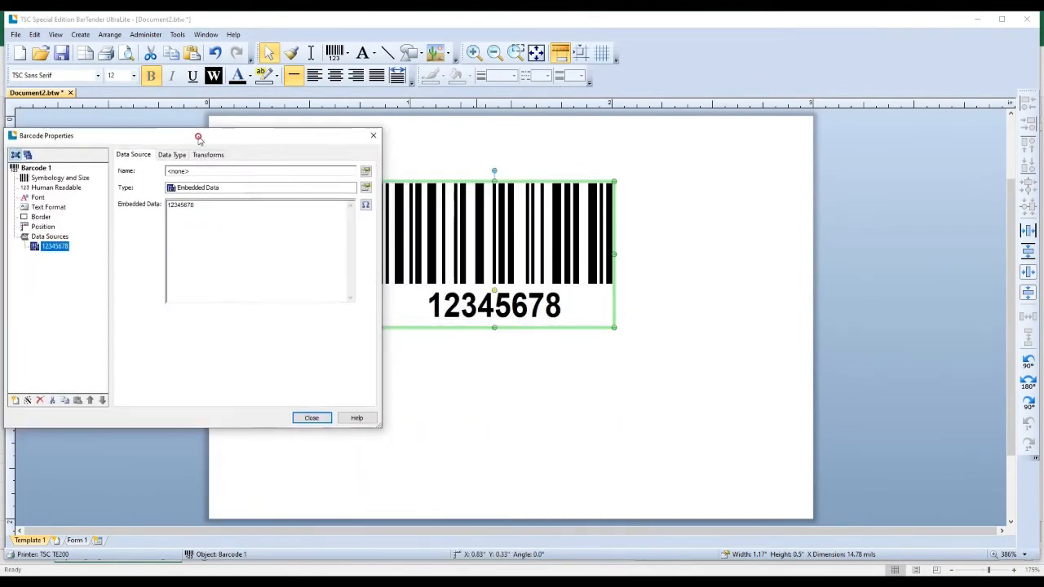
pyautogui.moveTo(206, 208); pyautogui.dragTo(161, 207)
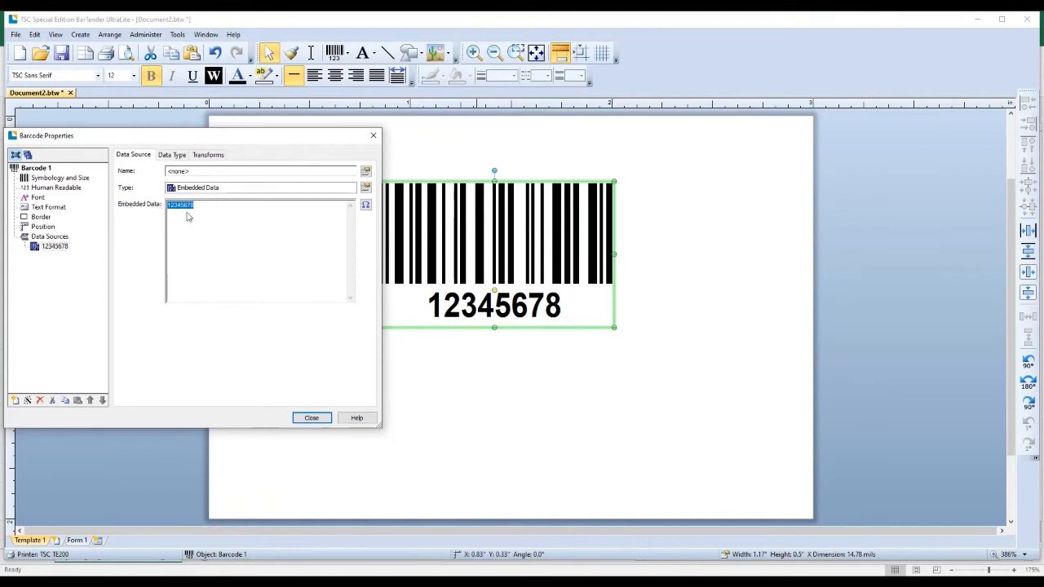
pyautogui.rightClick(182, 205)
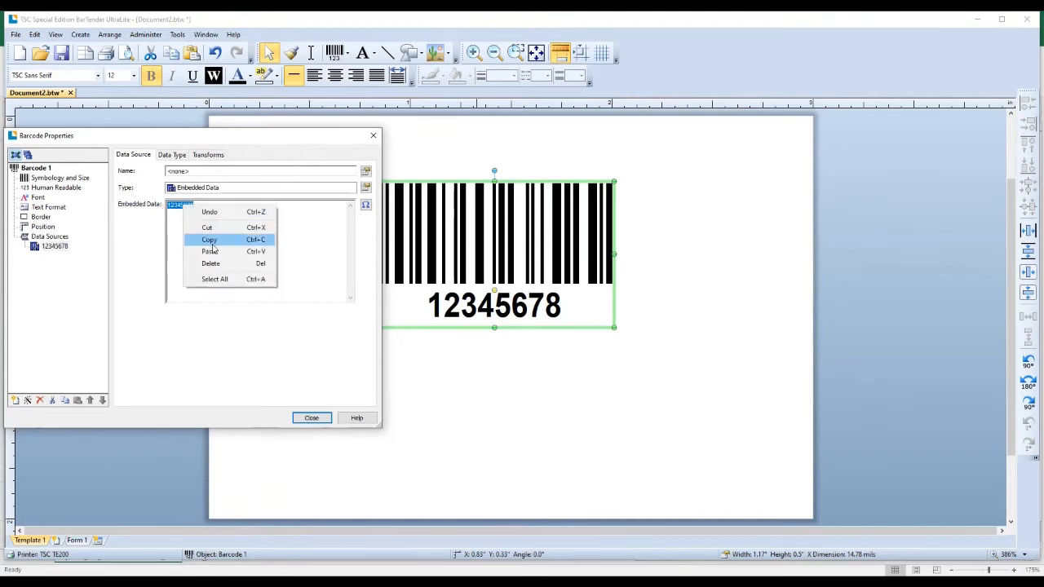
pyautogui.click(210, 251)
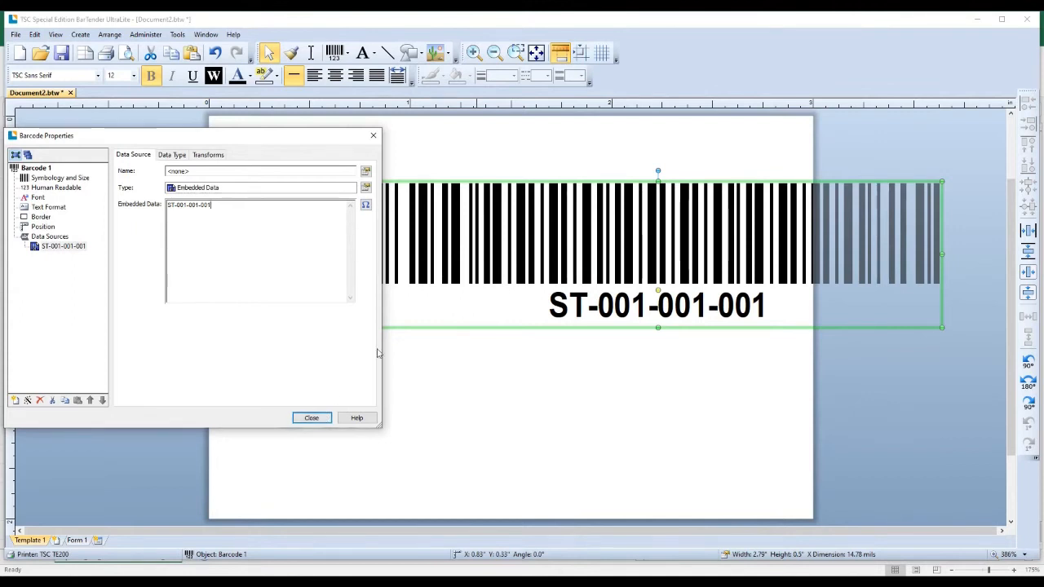
pyautogui.click(311, 418)
# Step: Center the barcode across the label at about X 0.1 in, Y 0.39 in and stretch it to about 0.96 in high
pyautogui.moveTo(481, 272); pyautogui.dragTo(397, 297)
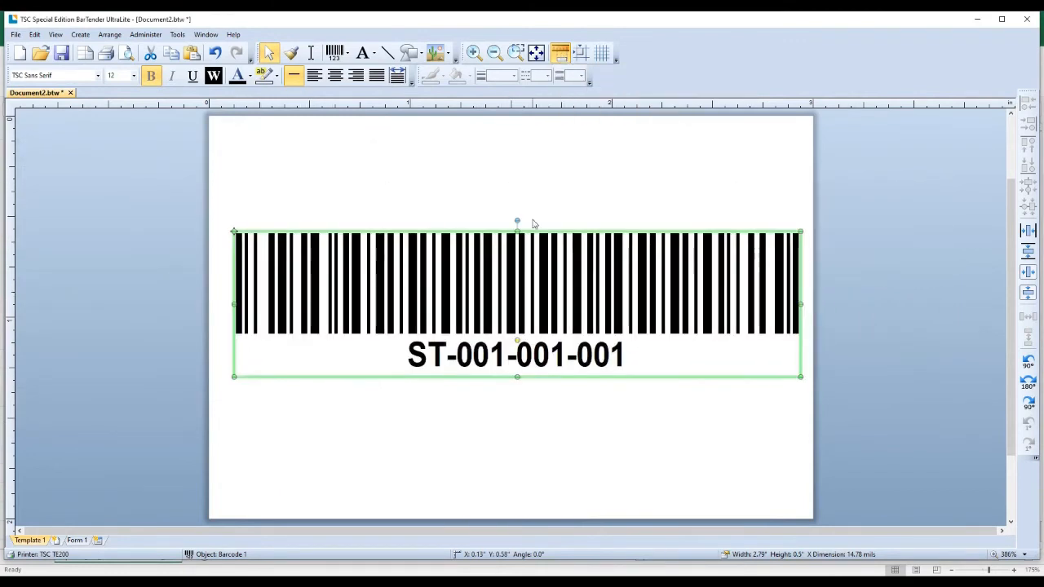
pyautogui.moveTo(517, 231); pyautogui.dragTo(508, 174)
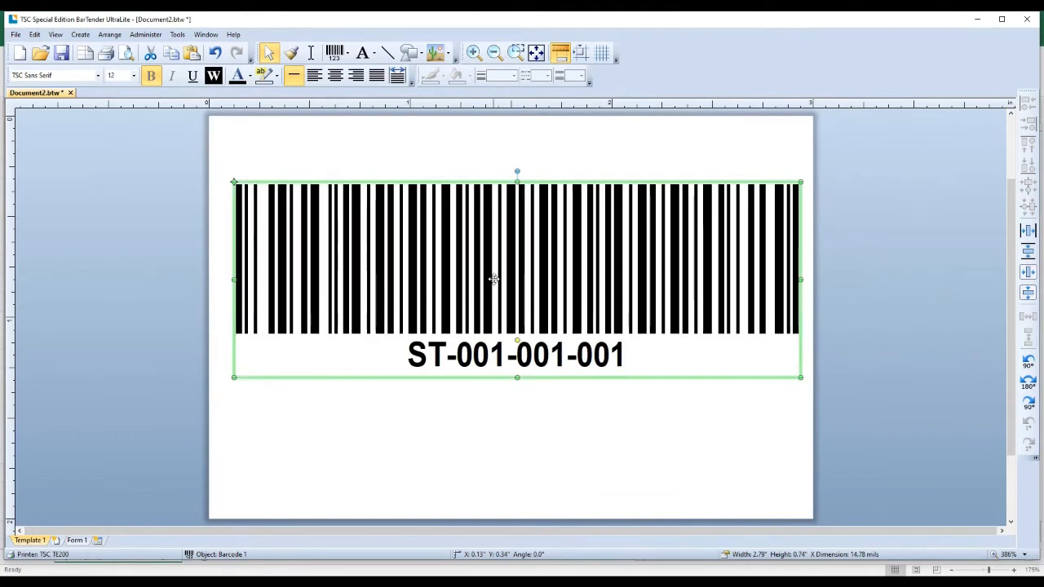
pyautogui.moveTo(494, 280); pyautogui.dragTo(495, 299)
pyautogui.click(500, 447)
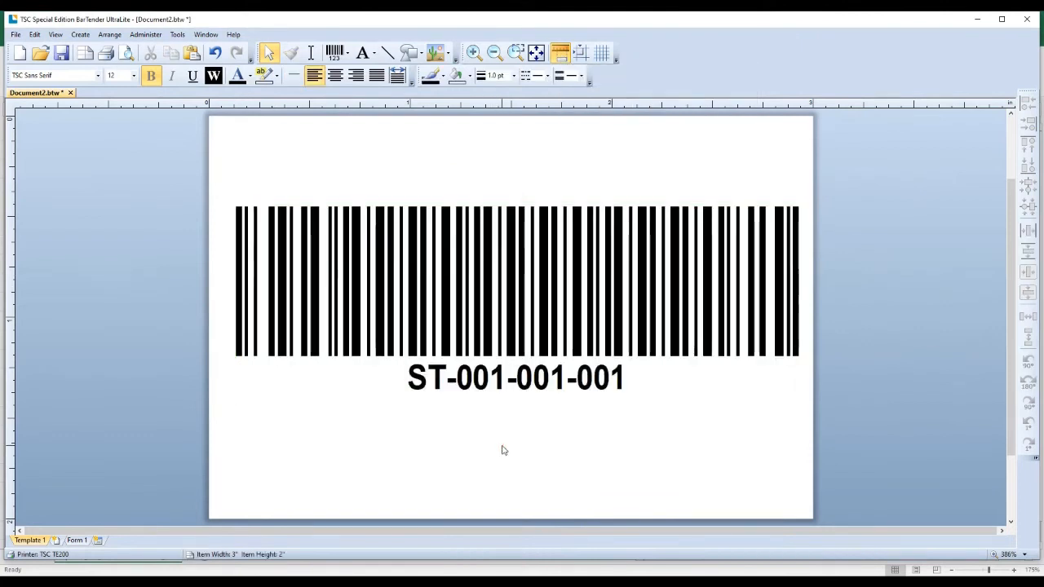
pyautogui.moveTo(495, 310); pyautogui.dragTo(488, 343)
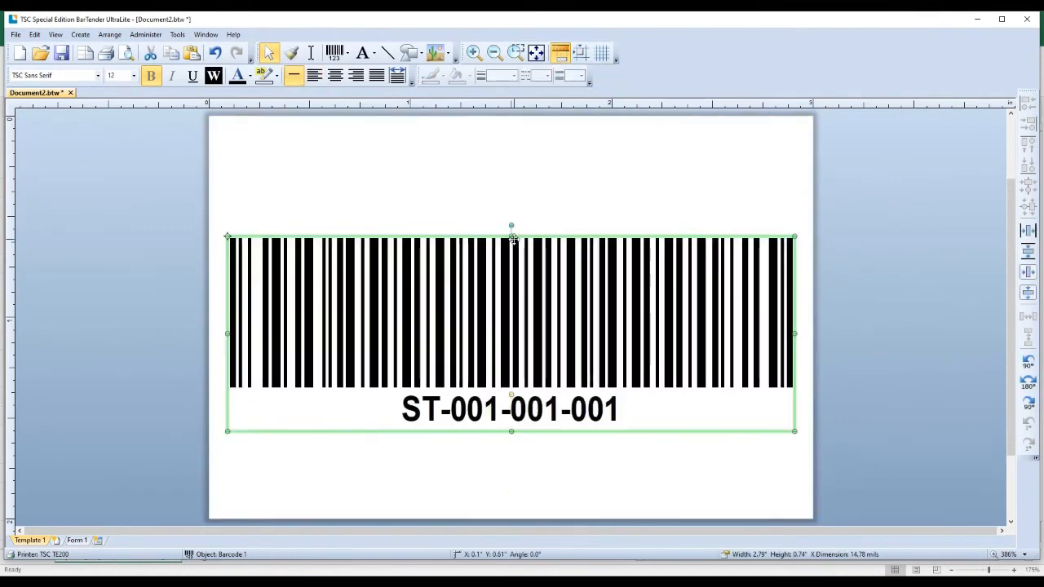
pyautogui.moveTo(512, 234); pyautogui.dragTo(509, 192)
pyautogui.click(464, 163)
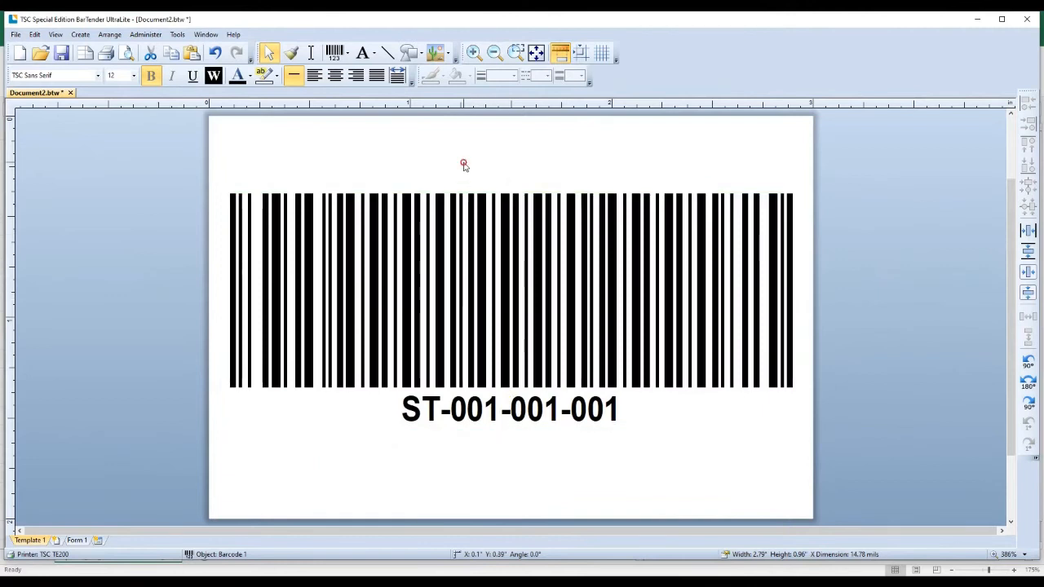
# Step: Set the barcode text's font size to 28 pt and move the barcode up to about Y 0.33 in
pyautogui.doubleClick(473, 392)
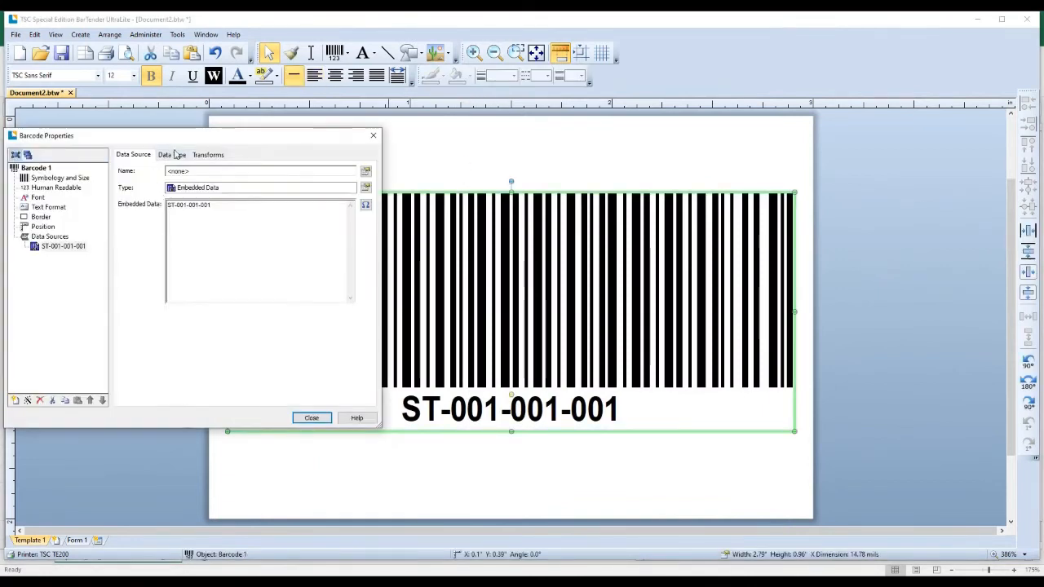
pyautogui.click(39, 198)
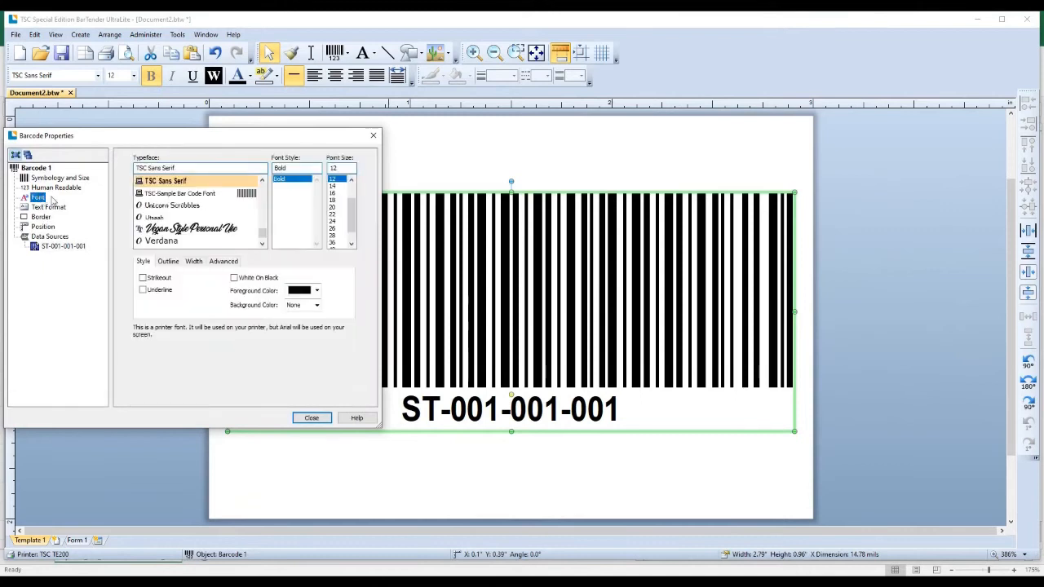
pyautogui.click(332, 201)
pyautogui.click(333, 214)
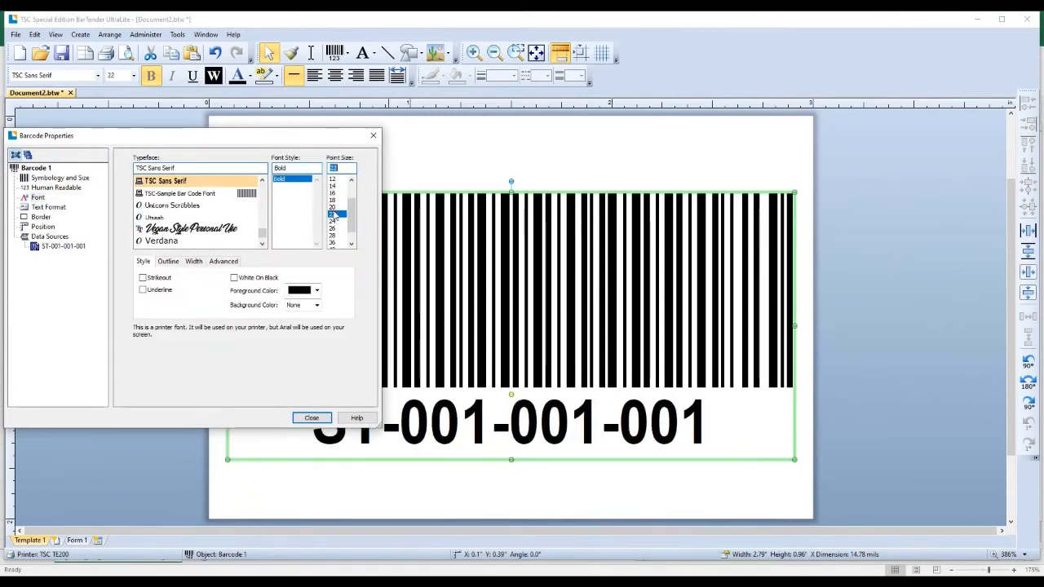
pyautogui.click(334, 222)
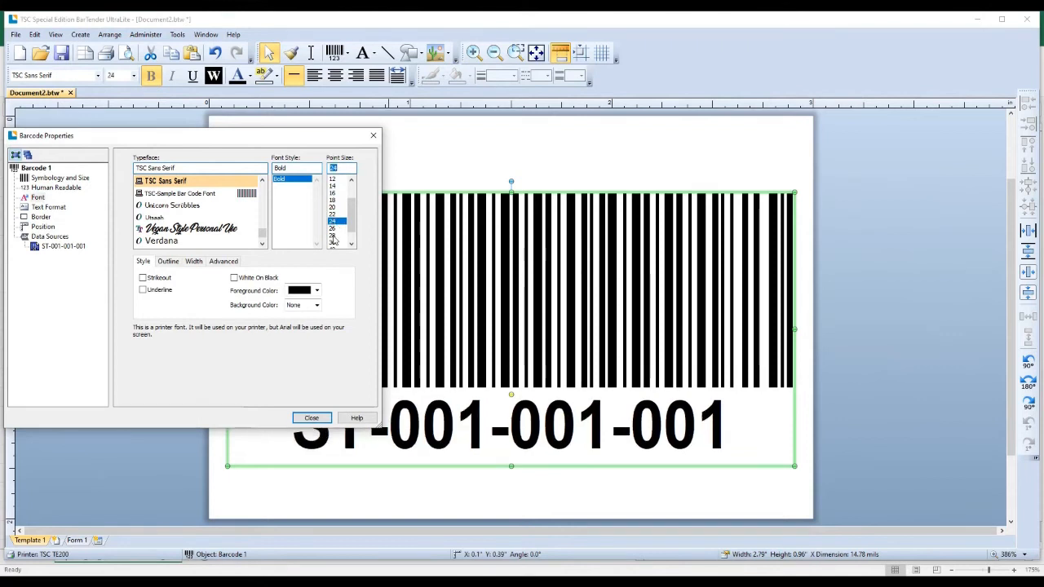
pyautogui.click(332, 235)
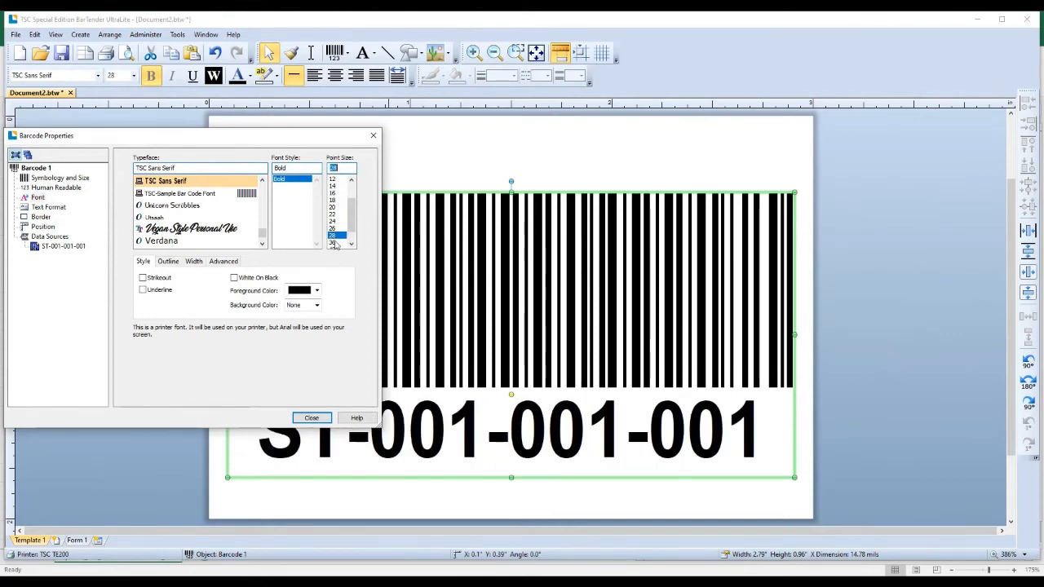
pyautogui.click(311, 420)
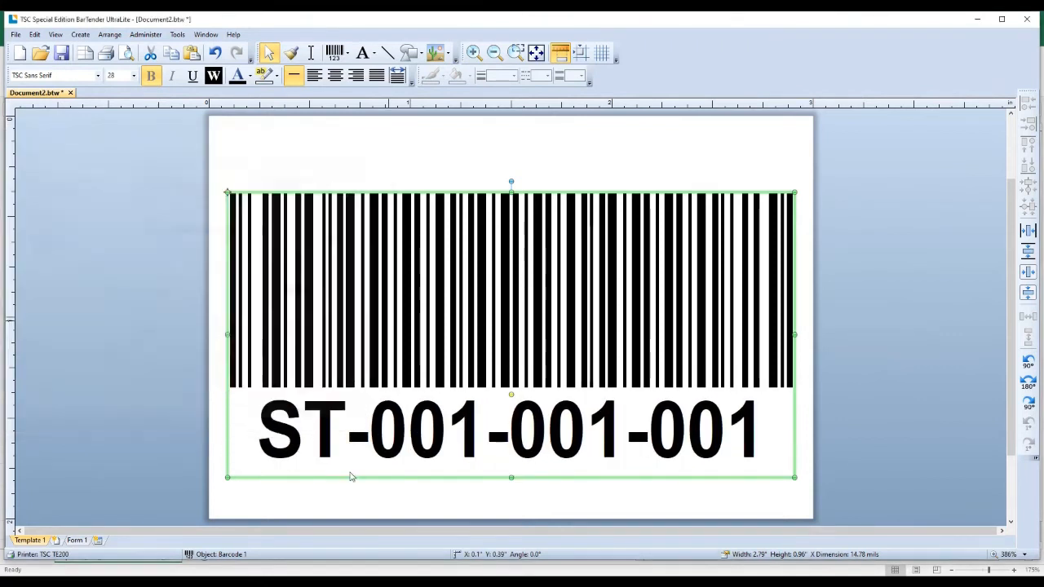
pyautogui.click(351, 491)
pyautogui.moveTo(444, 311); pyautogui.dragTo(445, 301)
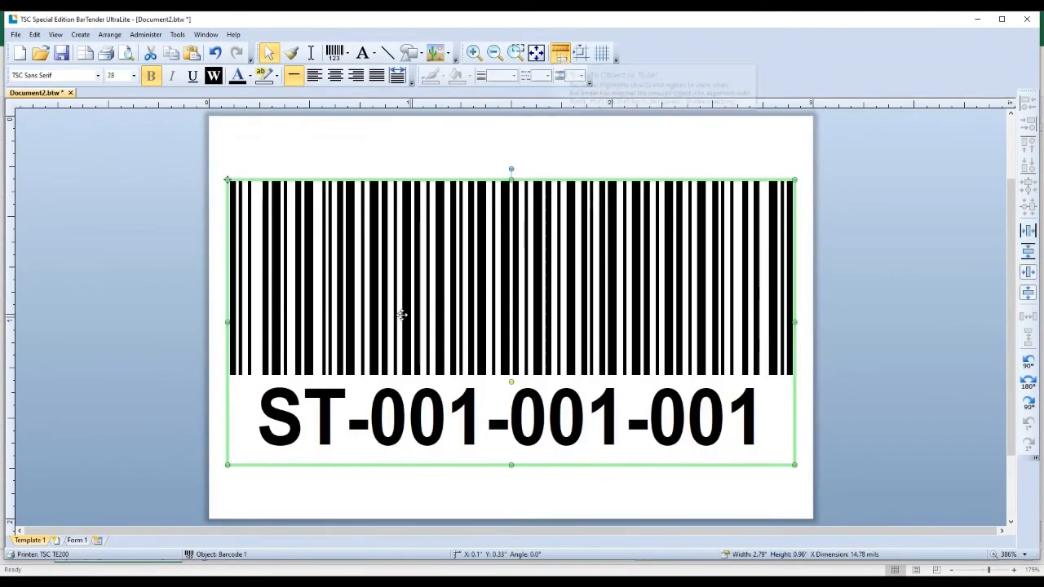
# Step: Change the barcode's embedded data to ST-001-001-002
pyautogui.click(194, 302)
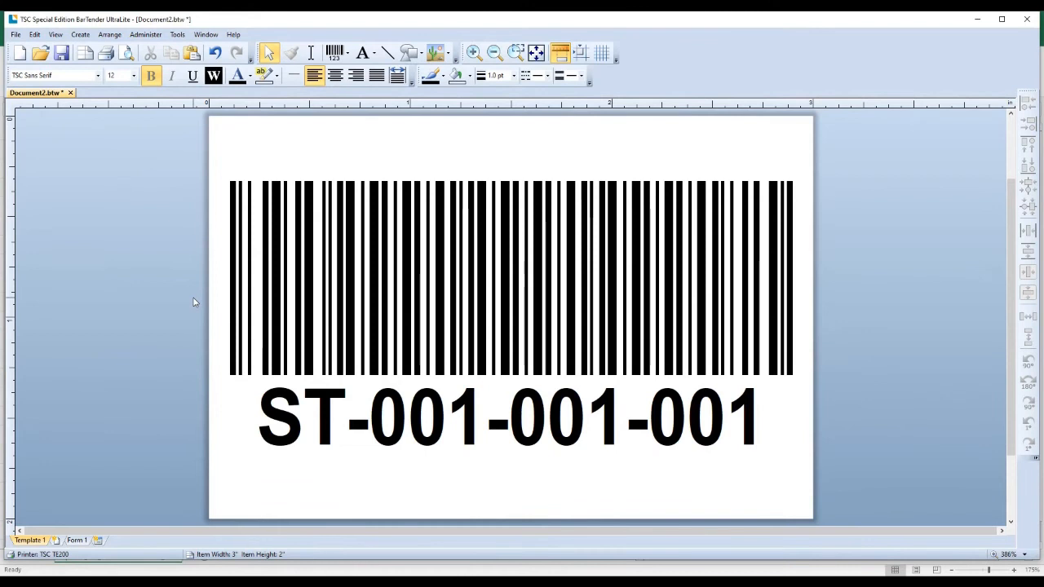
pyautogui.doubleClick(526, 336)
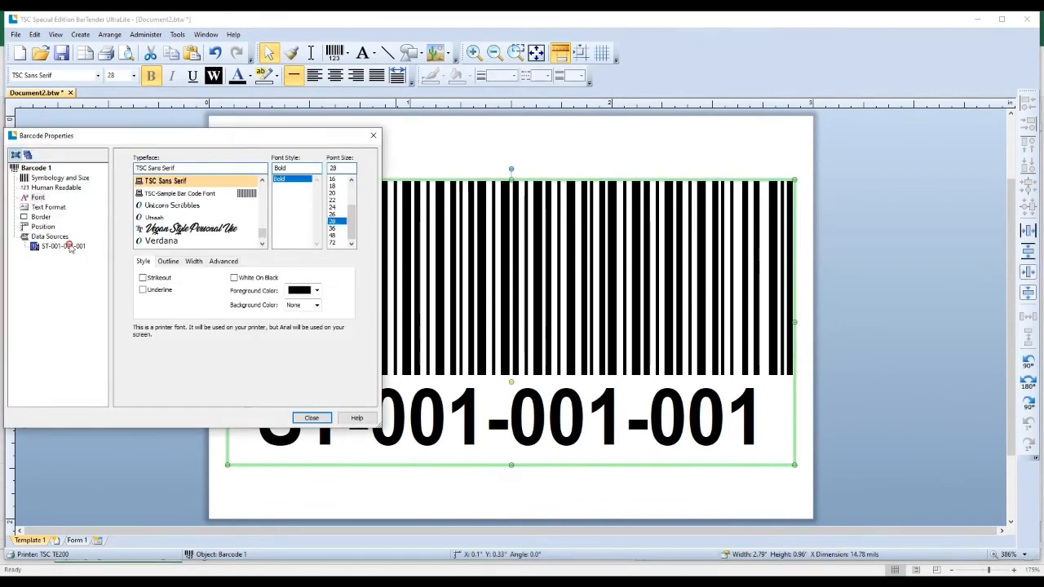
pyautogui.click(70, 248)
pyautogui.click(220, 203)
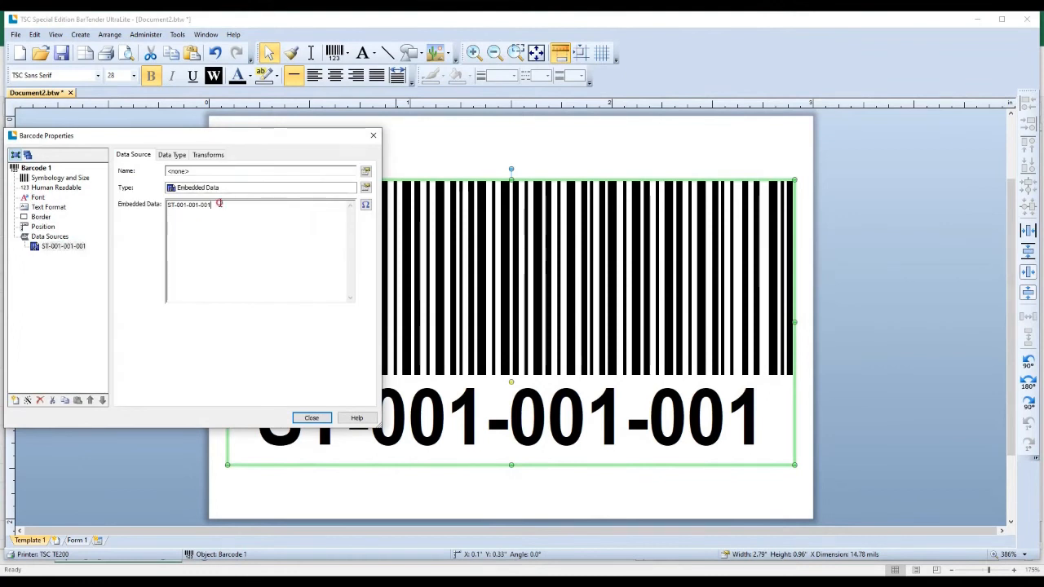
pyautogui.write('2')
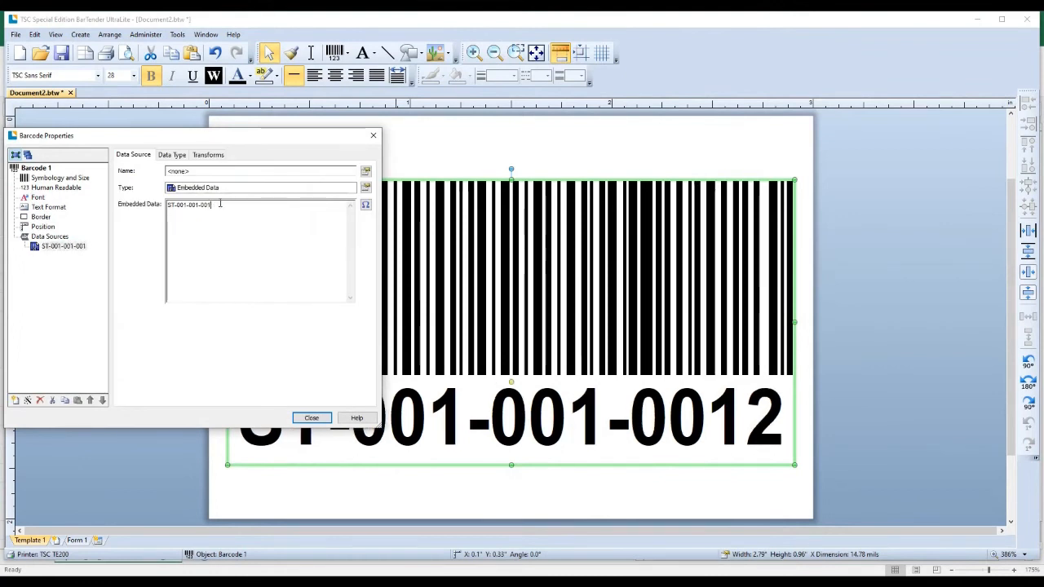
pyautogui.press('BackSpace')
pyautogui.press('BackSpace')
pyautogui.write('2')
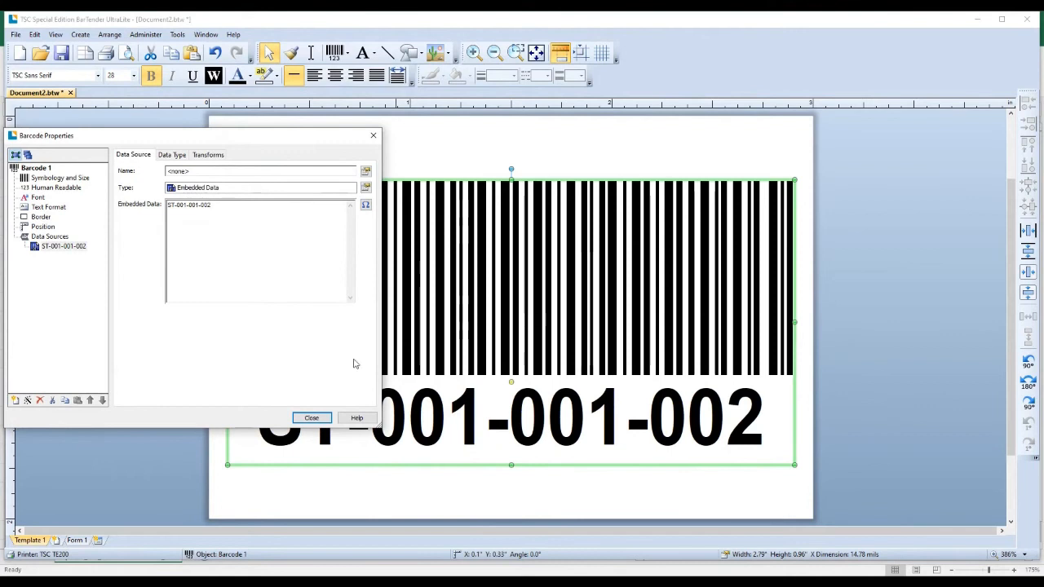
pyautogui.click(314, 418)
pyautogui.click(386, 492)
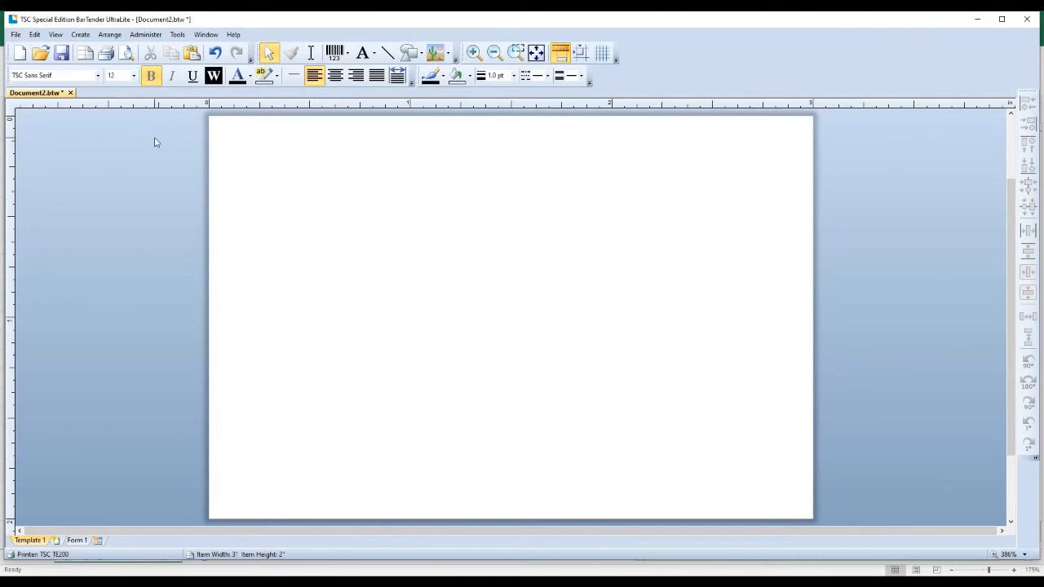
# Step: Open the recent T-shirt label file 95 FS and create a new blank document
pyautogui.click(15, 35)
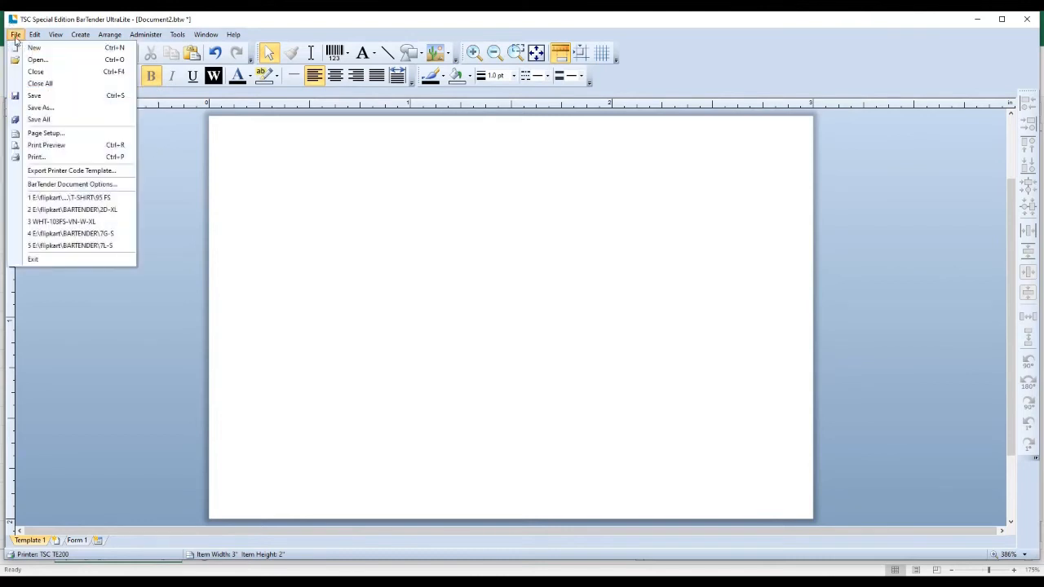
pyautogui.click(85, 198)
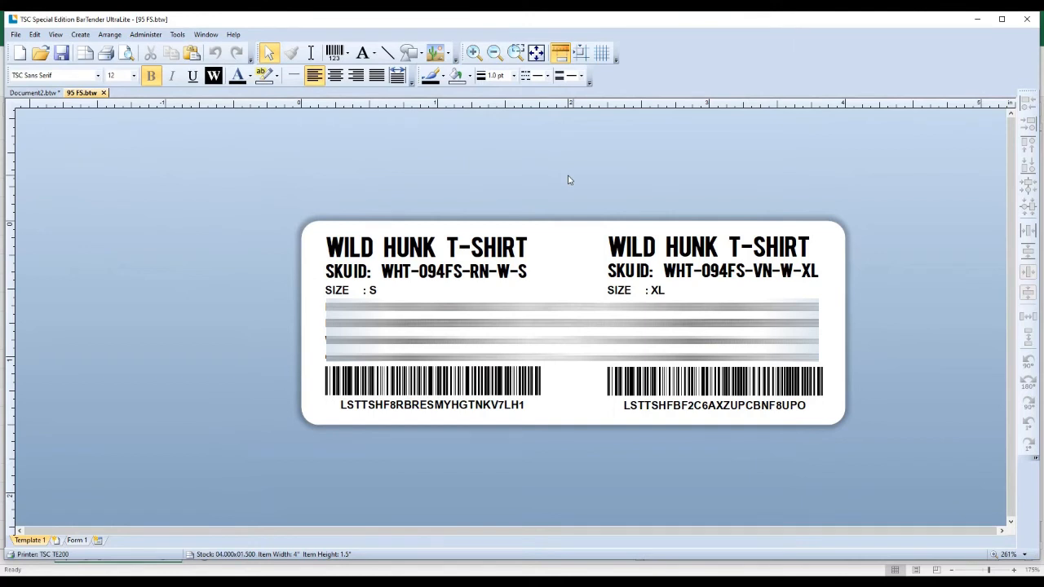
pyautogui.hotkey('ctrl', 'n')
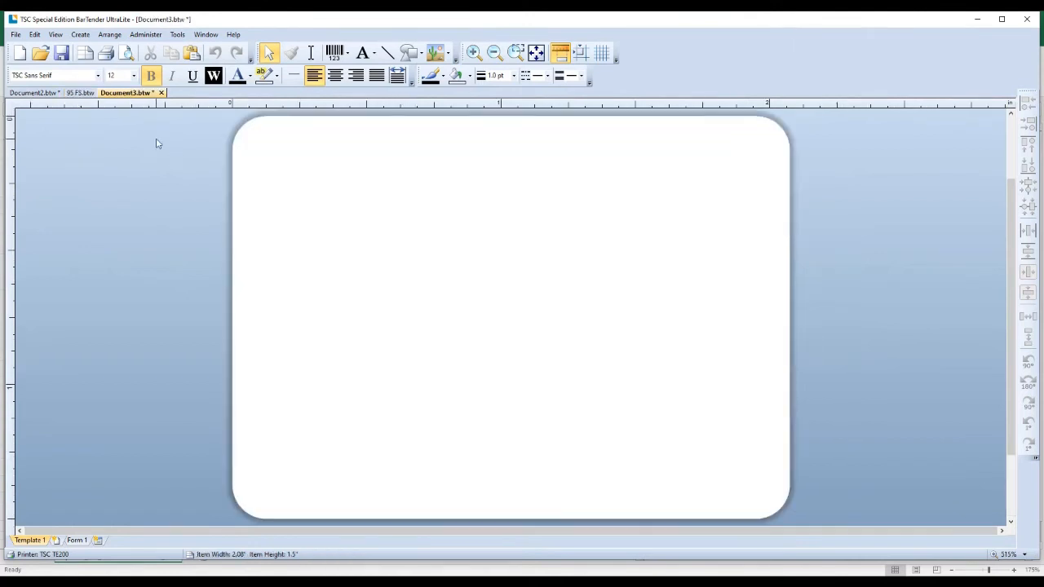
# Step: Start another new document from a blank template with custom settings, a single item per page, 0.05 in unused side edges and a rounded rectangle shape
pyautogui.click(22, 57)
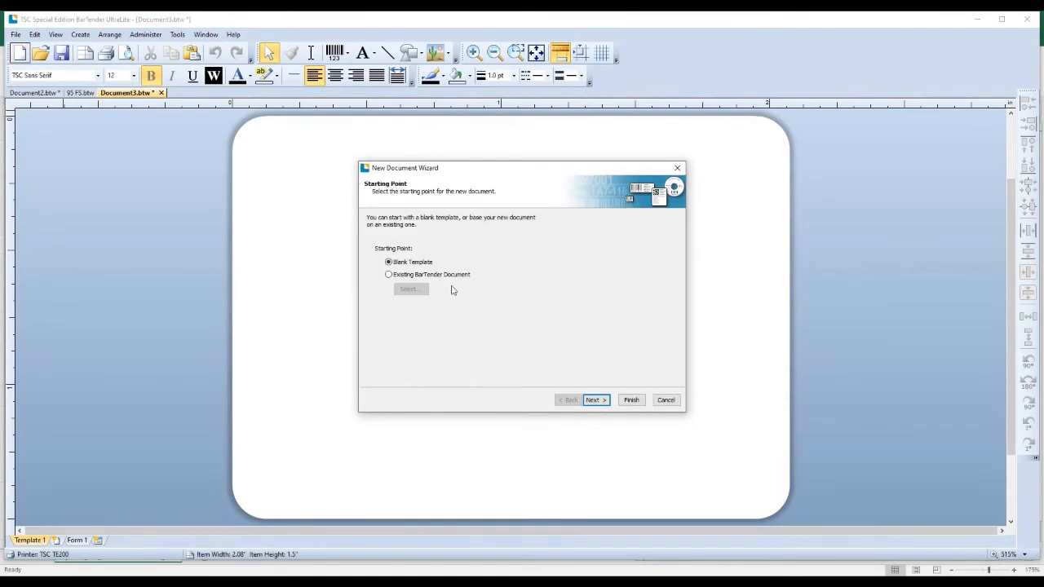
pyautogui.click(598, 401)
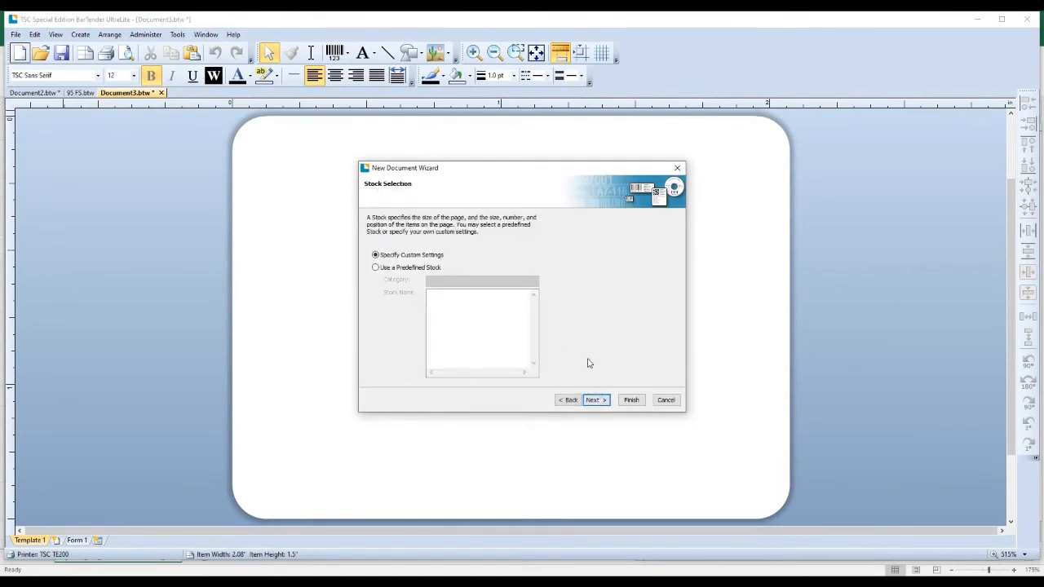
pyautogui.click(596, 399)
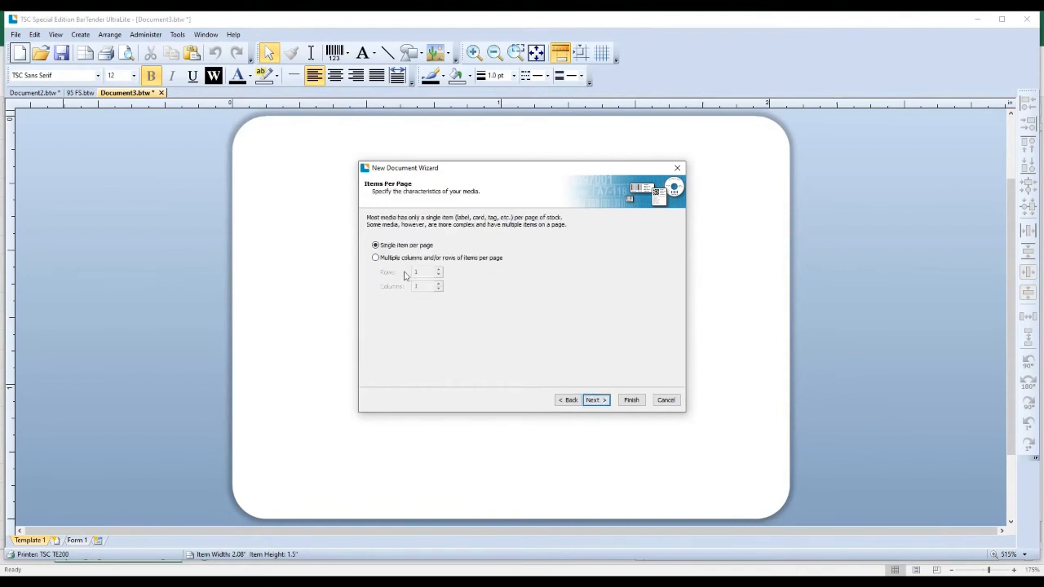
pyautogui.click(595, 400)
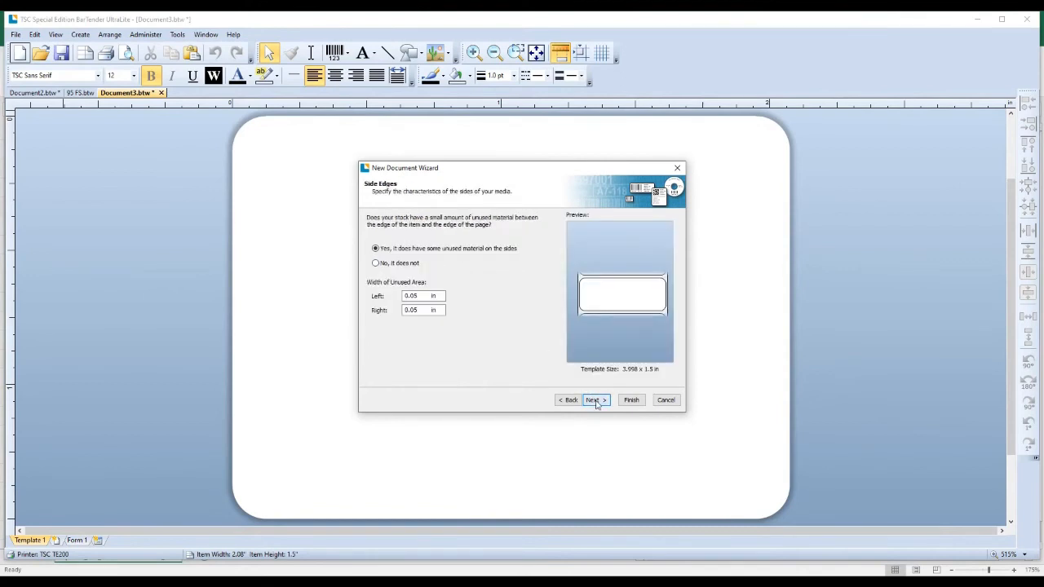
pyautogui.click(596, 401)
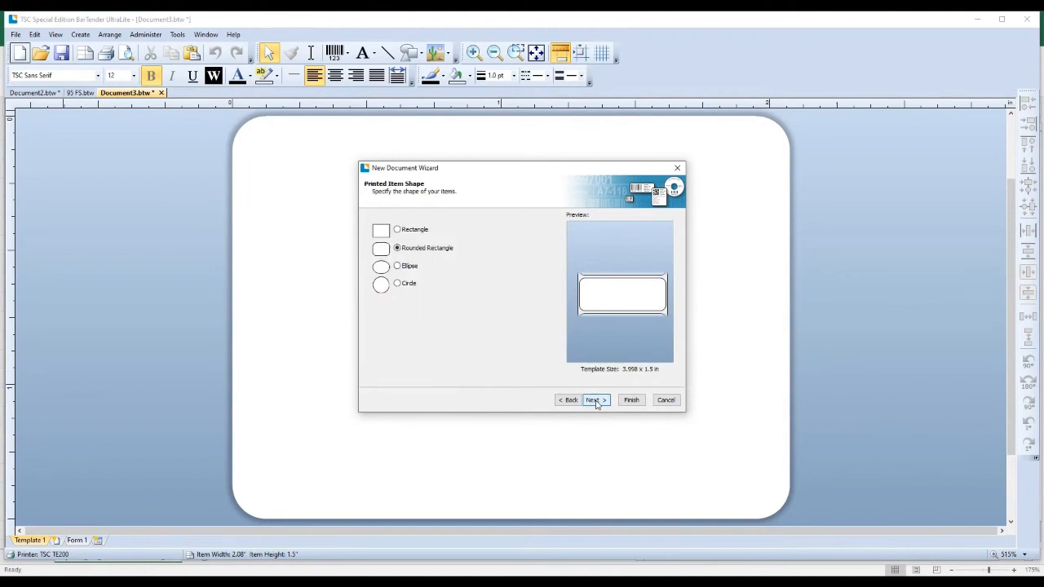
pyautogui.click(411, 234)
pyautogui.click(413, 249)
pyautogui.click(589, 397)
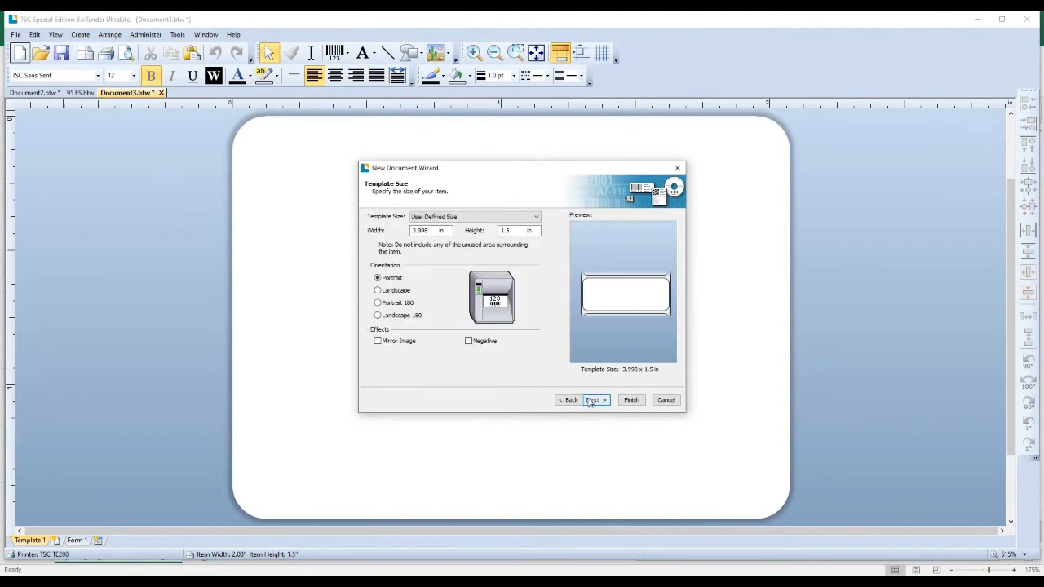
# Step: Set the template width to 4.25 in, keeping the 1.5 in height and portrait orientation, and finish the new document without background features
pyautogui.moveTo(442, 170); pyautogui.dragTo(167, 160)
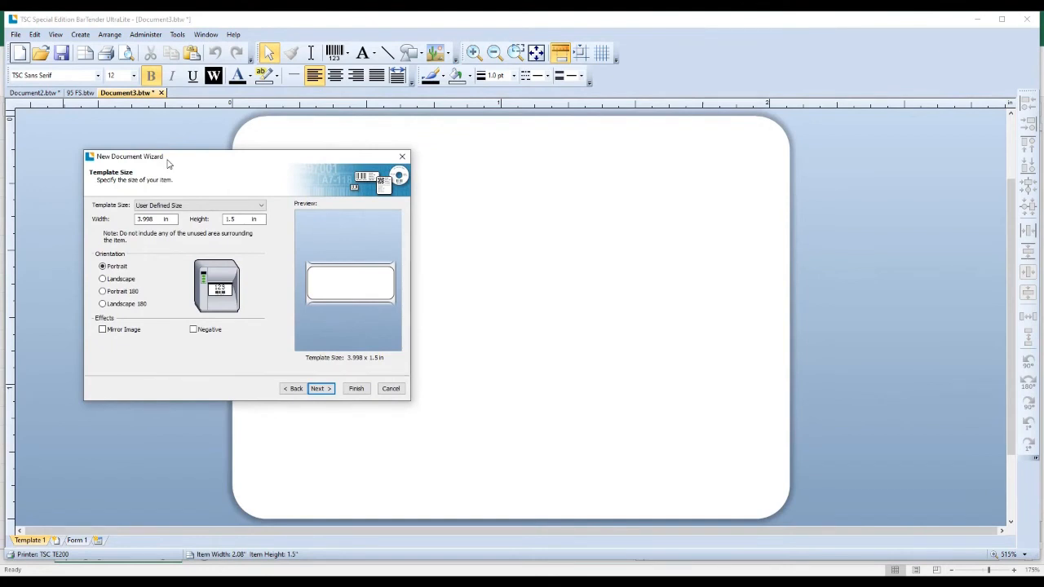
pyautogui.doubleClick(145, 219)
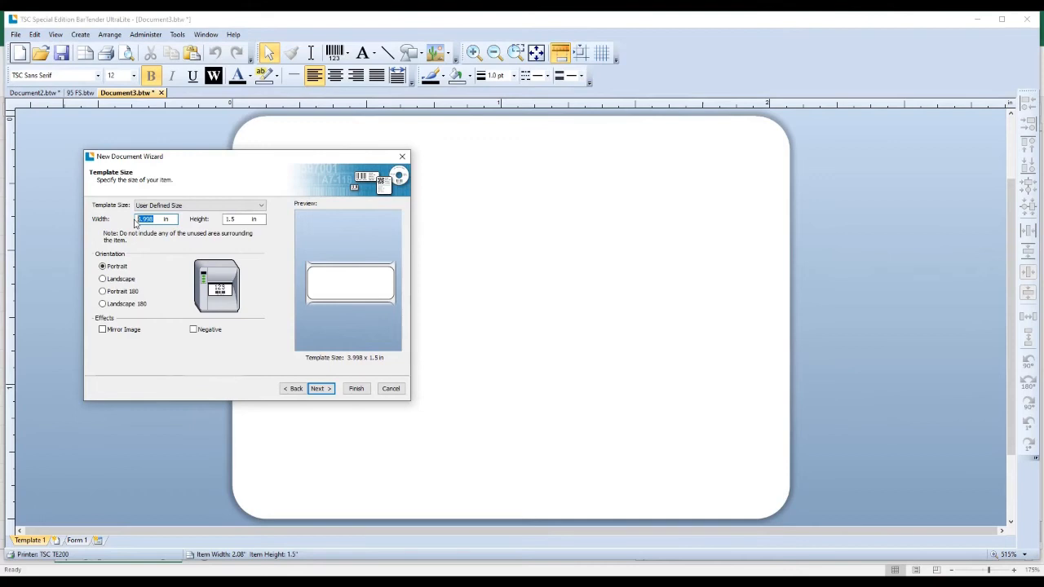
pyautogui.write('4.')
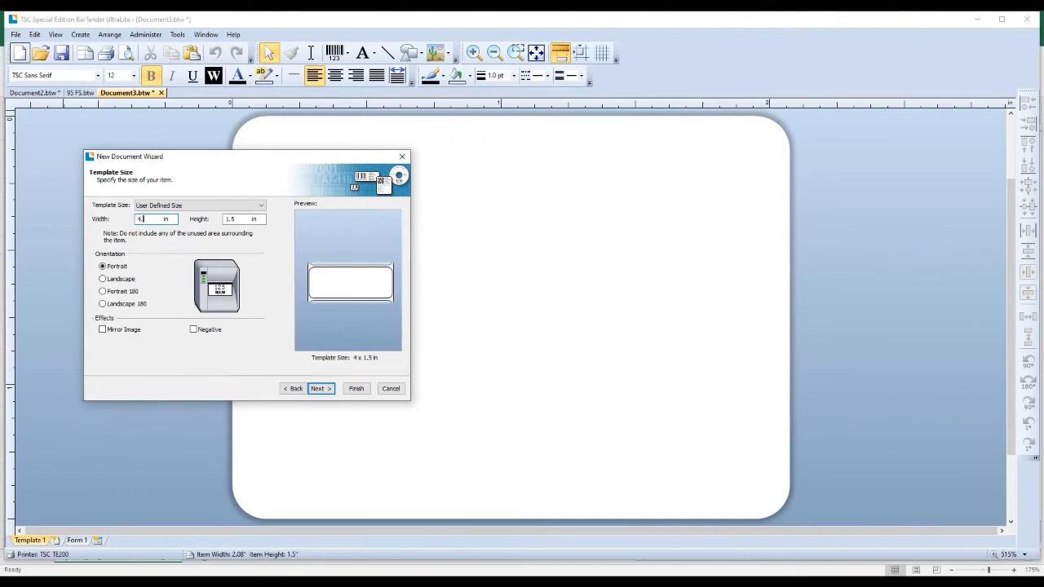
pyautogui.write('25')
pyautogui.press('Tab')
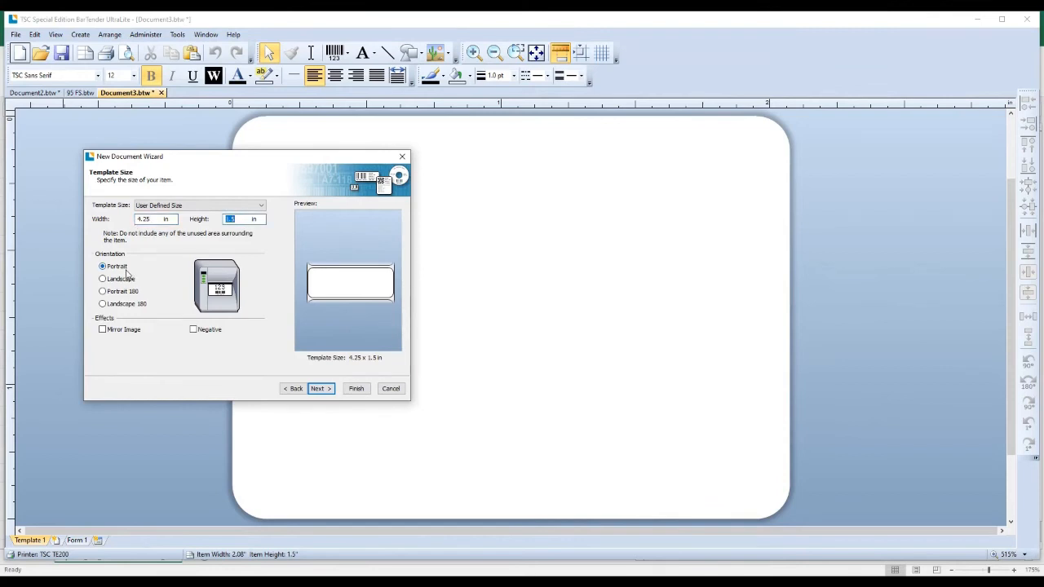
pyautogui.click(320, 389)
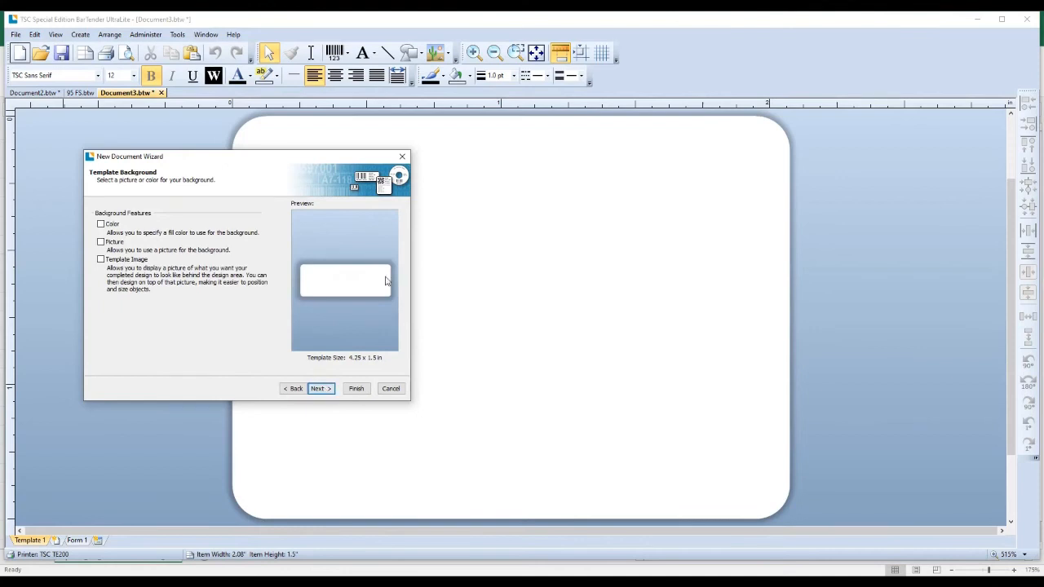
pyautogui.click(325, 389)
pyautogui.click(353, 389)
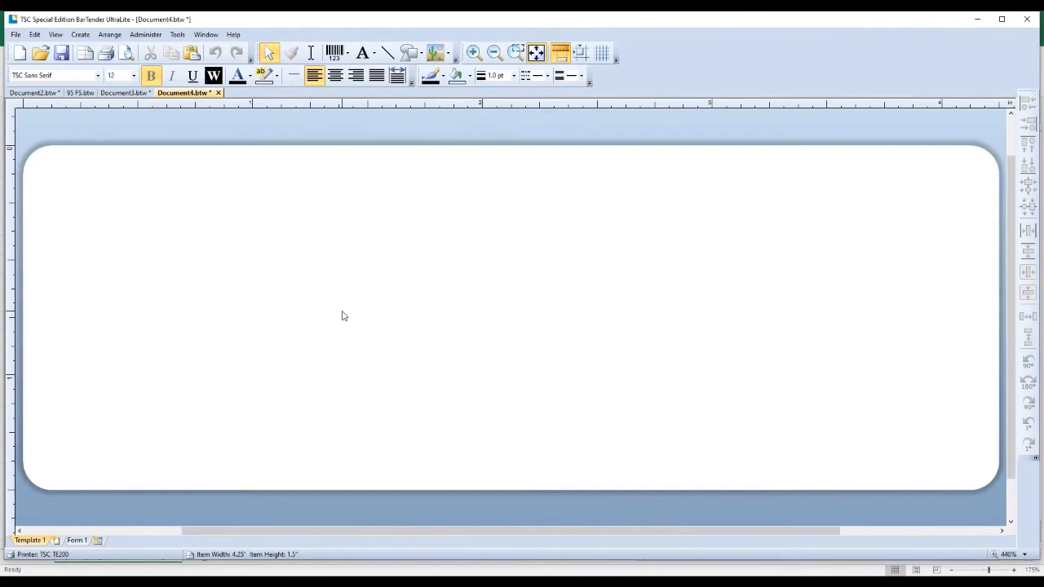
# Step: Review the two-column layout of the 95 FS T-shirt label and return to the new blank label
pyautogui.click(84, 93)
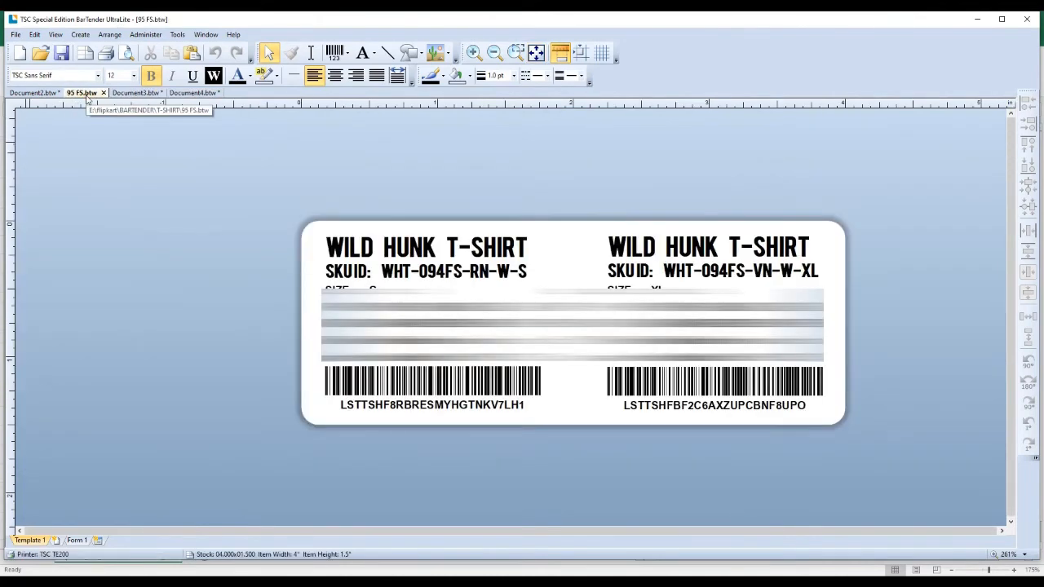
pyautogui.click(196, 93)
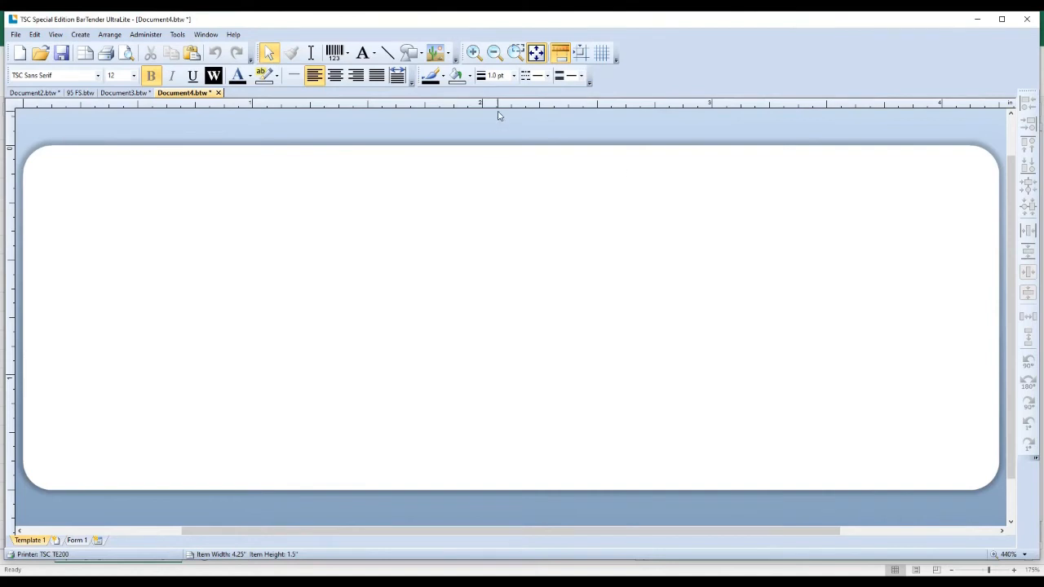
pyautogui.moveTo(499, 112); pyautogui.dragTo(508, 493)
# Step: Place a single-line text object reading WILD HUNK at about X 0.25 in, Y 0.18 in on the label
pyautogui.click(373, 57)
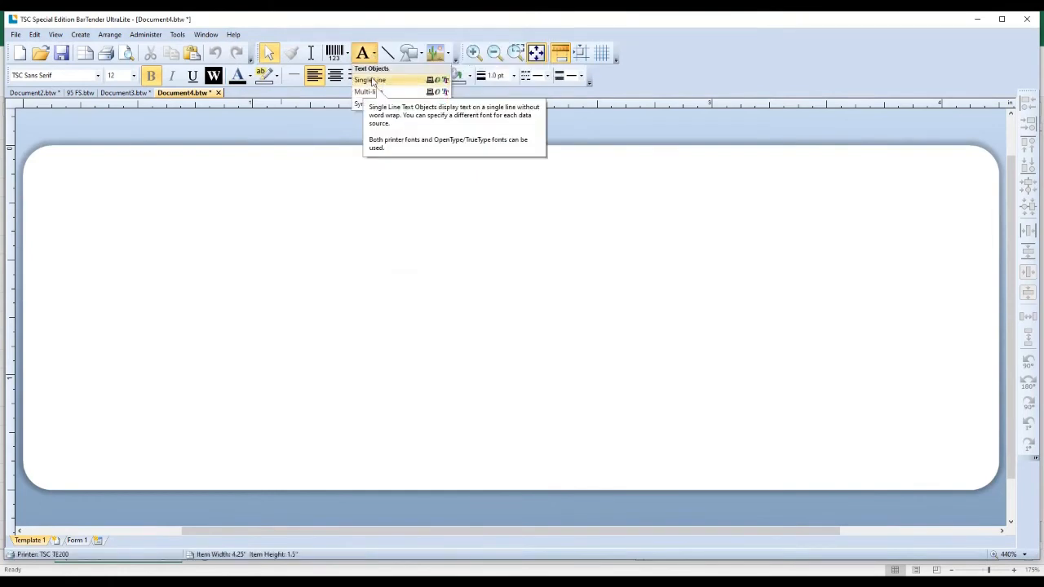
pyautogui.click(368, 80)
pyautogui.moveTo(86, 180); pyautogui.dragTo(178, 209)
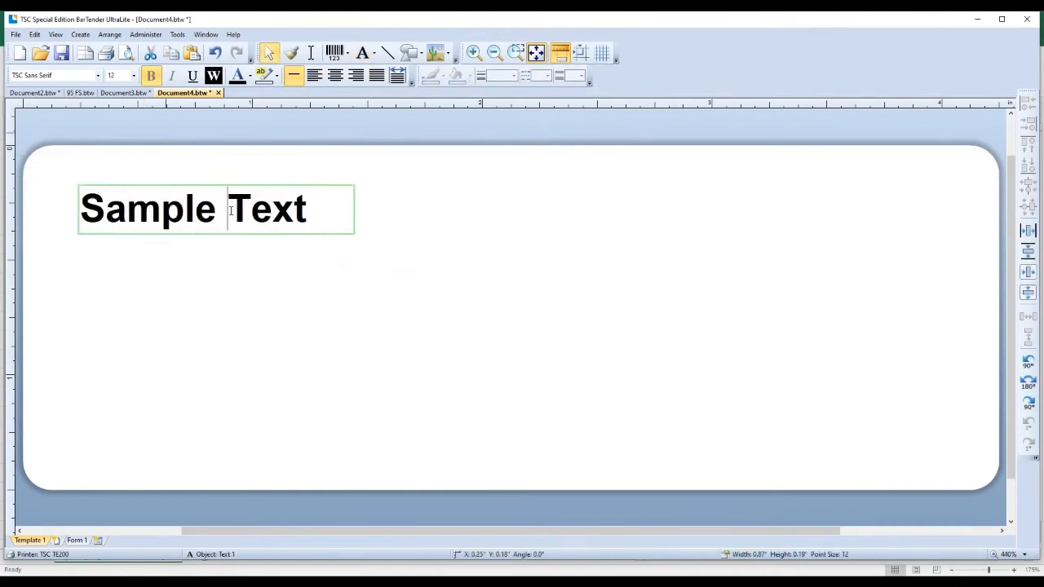
pyautogui.moveTo(303, 215); pyautogui.dragTo(74, 215)
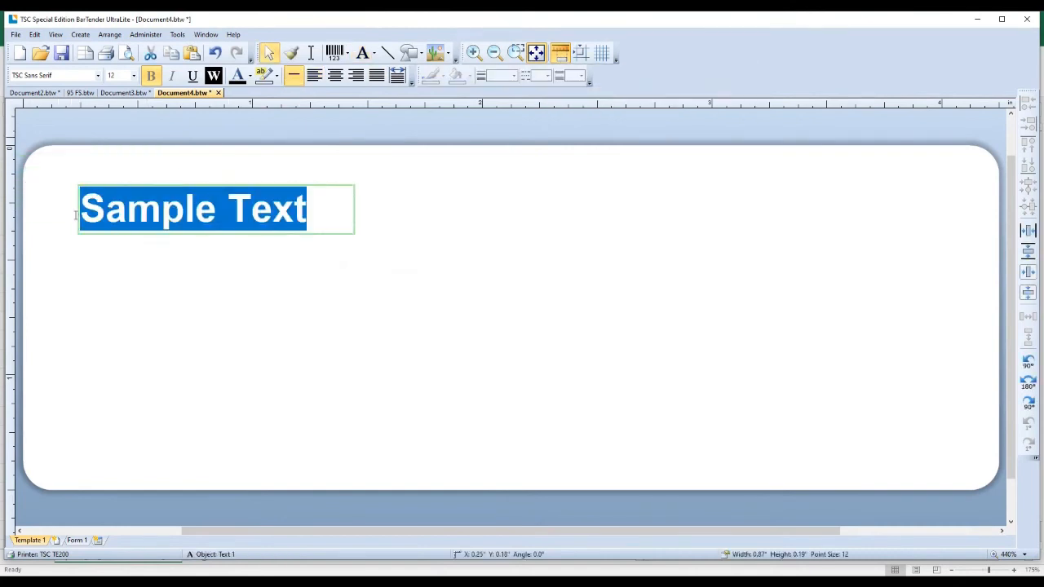
pyautogui.write('W')
pyautogui.press('BackSpace')
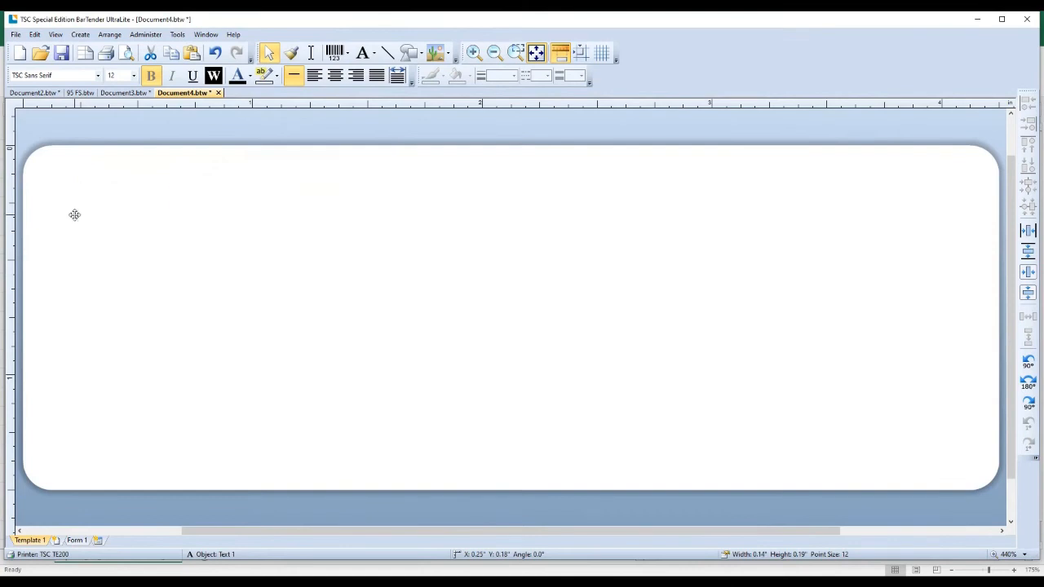
pyautogui.write('WILD HUNK')
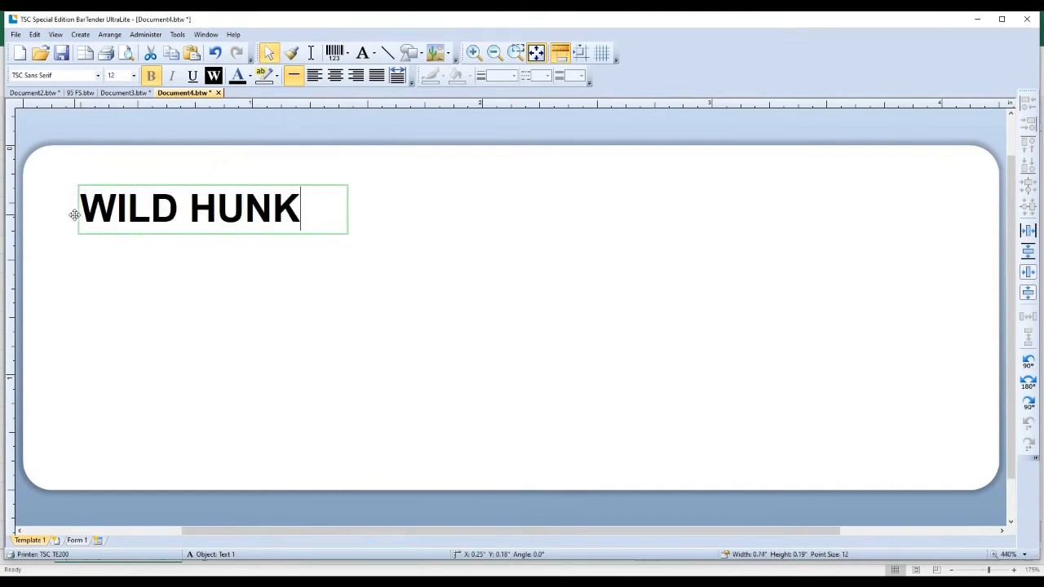
pyautogui.click(163, 289)
# Step: Move the WILD HUNK text up to about Y 0.15 in
pyautogui.doubleClick(184, 208)
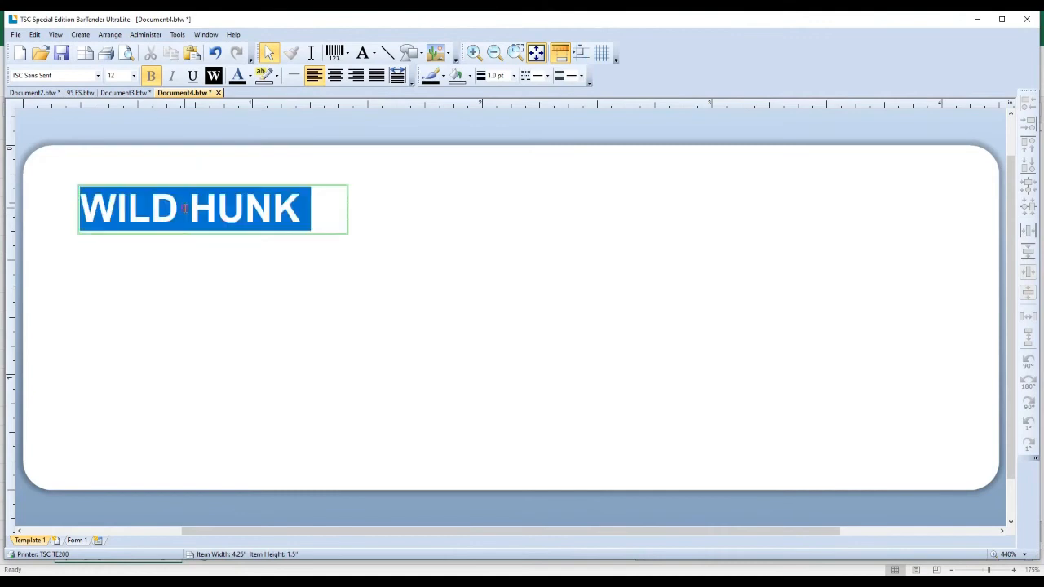
pyautogui.press('Escape')
pyautogui.moveTo(185, 187); pyautogui.dragTo(188, 177)
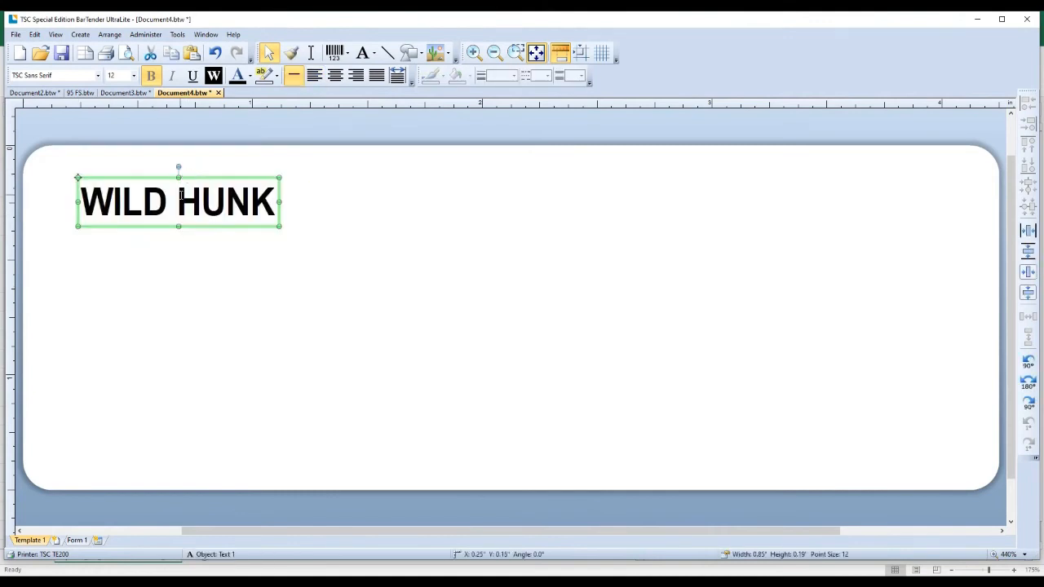
# Step: Duplicate the WILD HUNK text and place the copy directly below it at about X 0.27 in, Y 0.37 in
pyautogui.click(117, 272)
pyautogui.hotkey('ctrl', 'v')
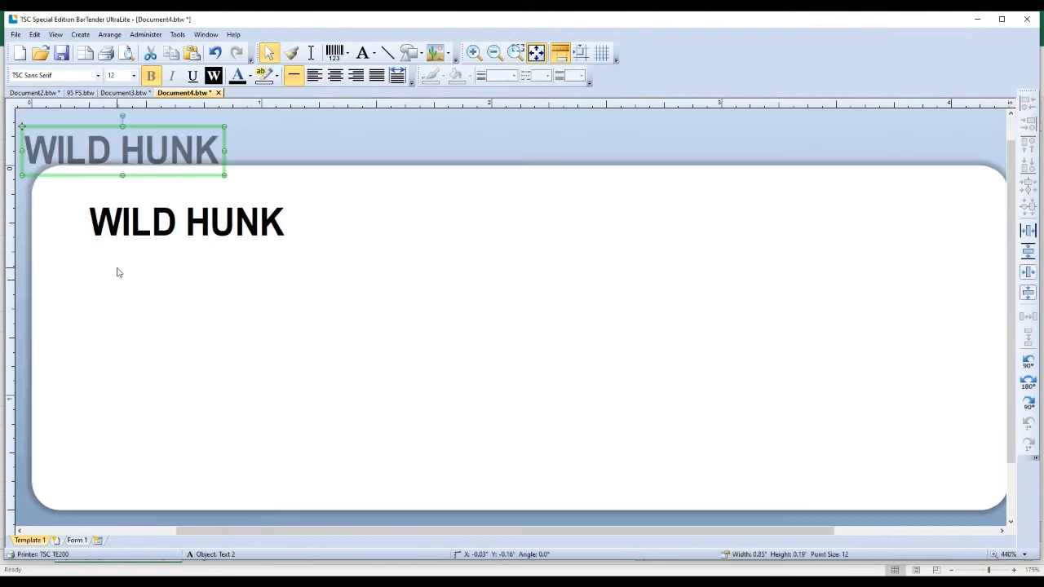
pyautogui.moveTo(161, 125); pyautogui.dragTo(232, 247)
# Step: Replace the text of the copied WILD HUNK line with "SKU ID : 432444"
pyautogui.click(233, 268)
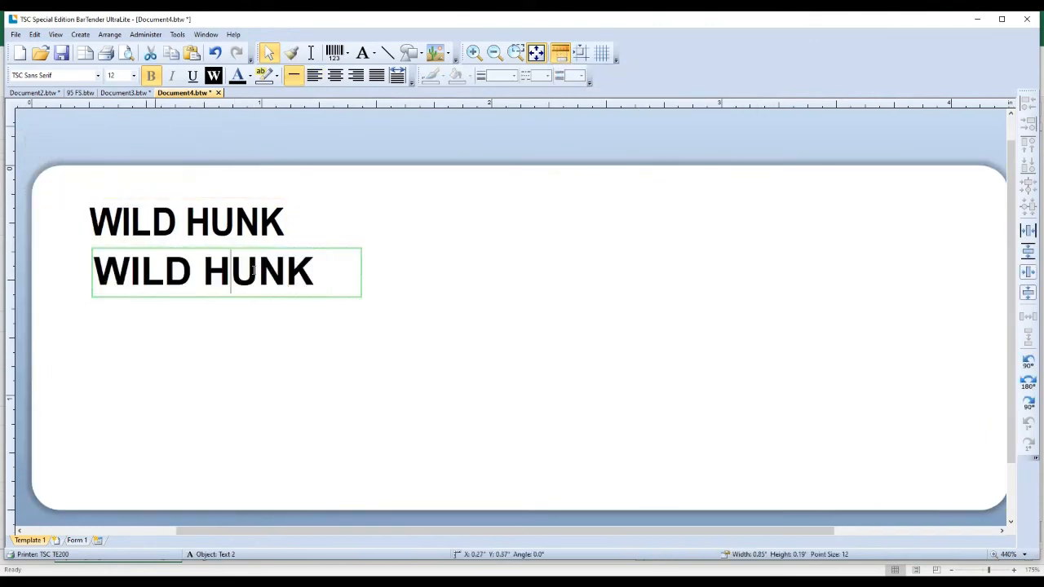
pyautogui.moveTo(315, 278); pyautogui.dragTo(97, 278)
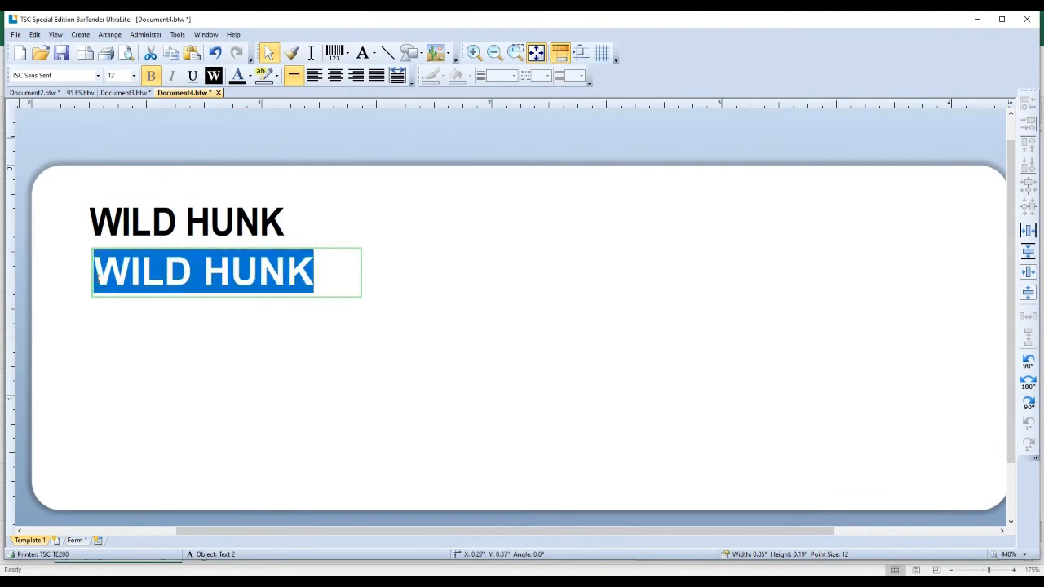
pyautogui.press('BackSpace')
pyautogui.write('SKU')
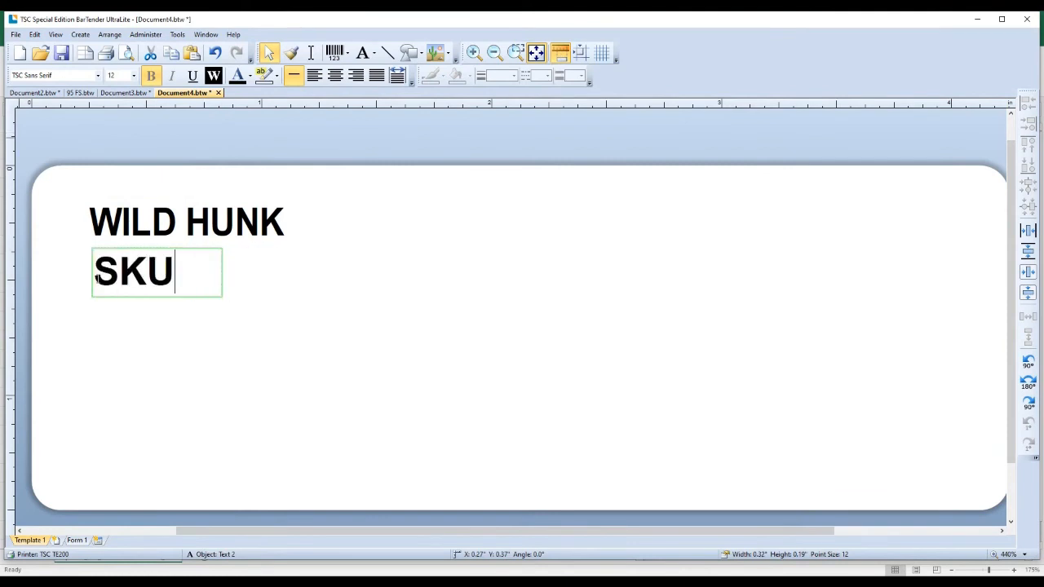
pyautogui.write(' ID ')
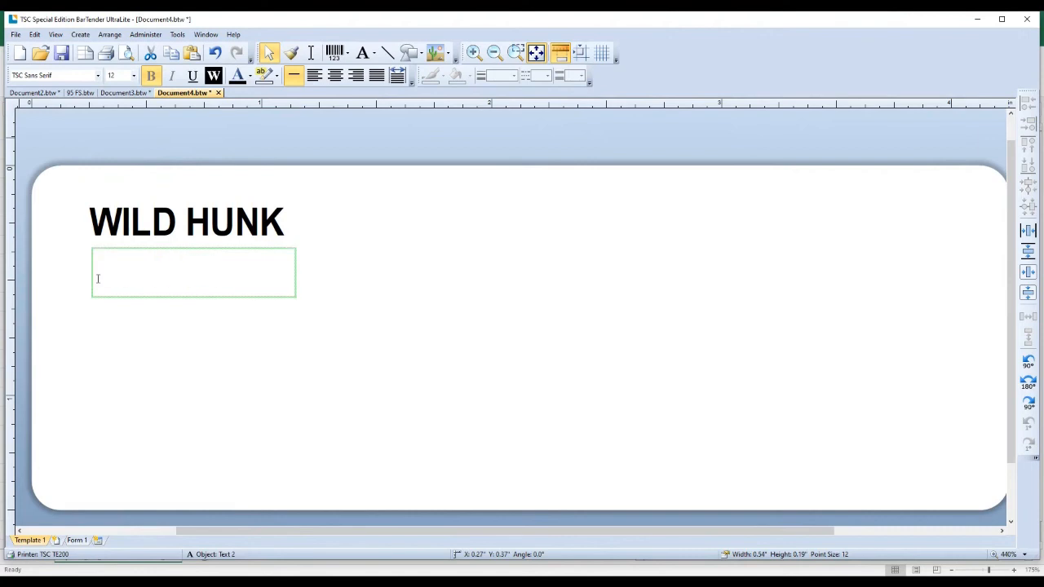
pyautogui.write(': 43')
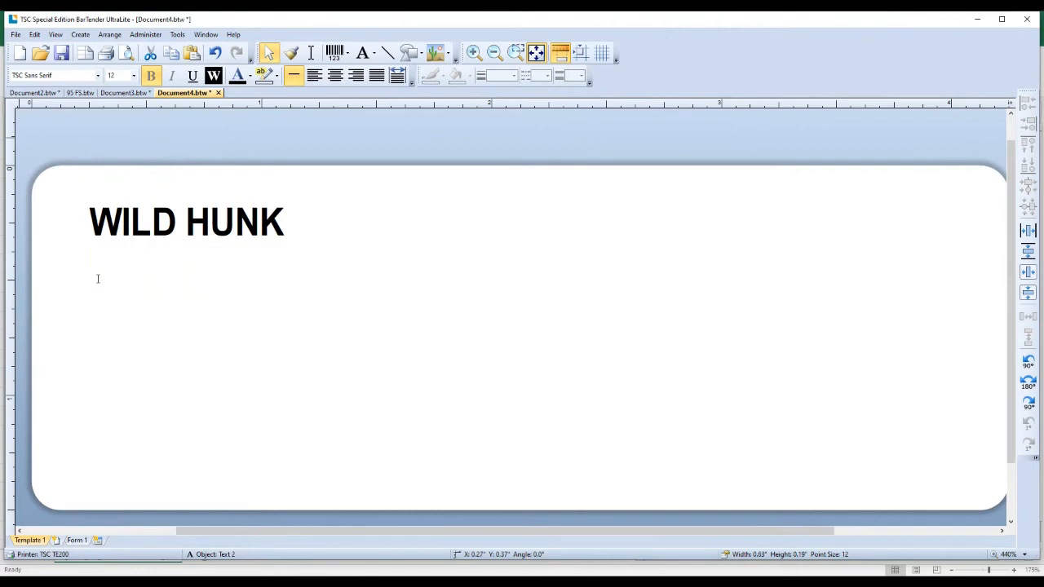
pyautogui.write('2444')
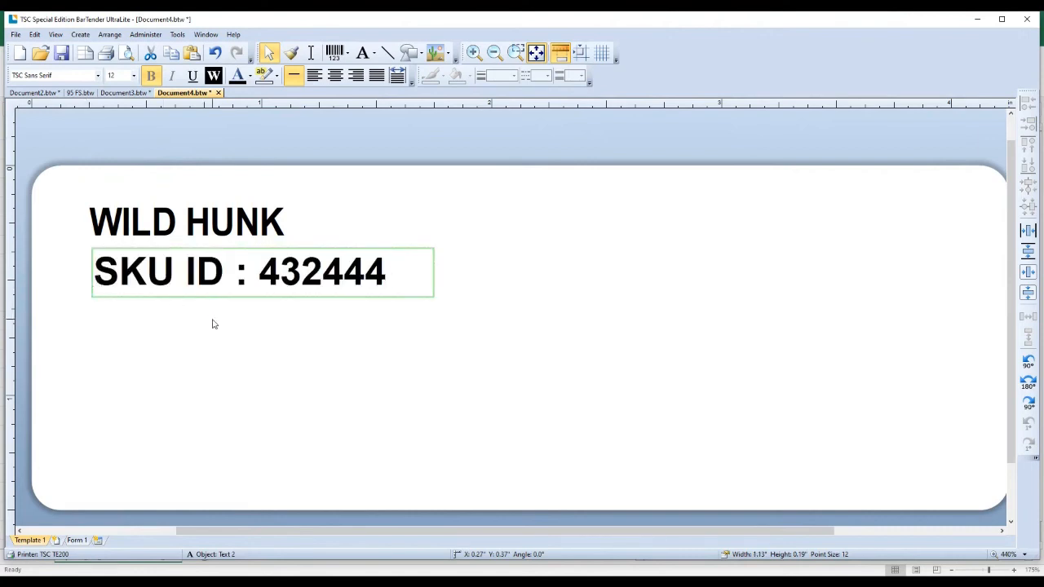
# Step: Shift the SKU ID line slightly so that its start aligns with the WILD HUNK text above
pyautogui.doubleClick(192, 283)
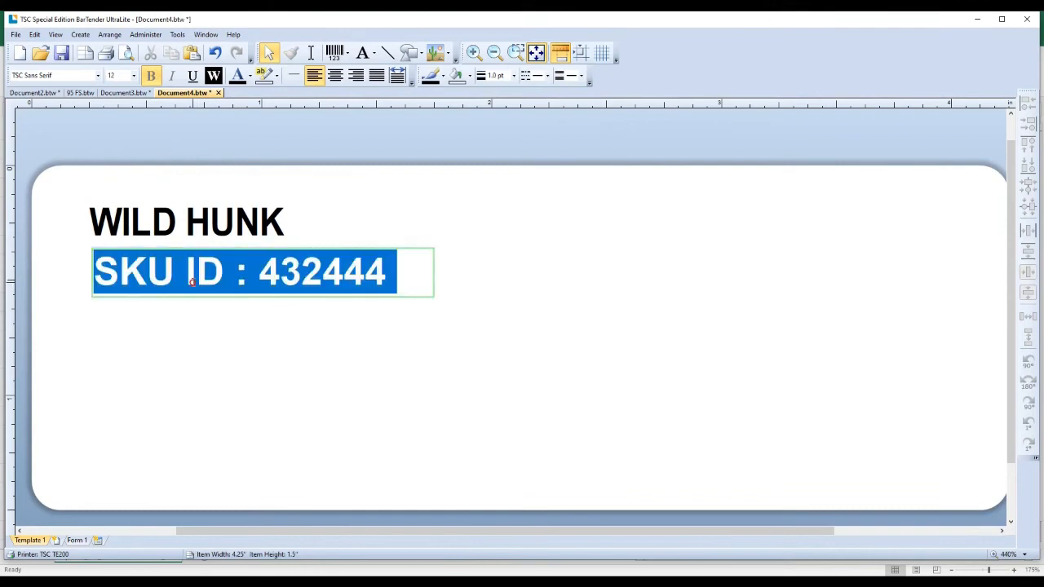
pyautogui.click(194, 319)
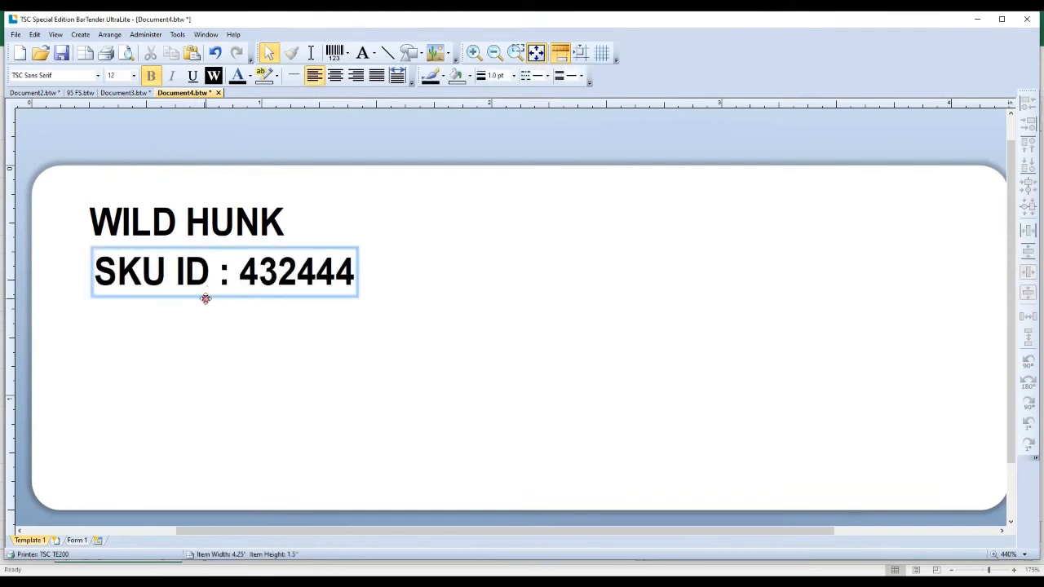
pyautogui.moveTo(206, 298); pyautogui.dragTo(201, 298)
pyautogui.click(217, 333)
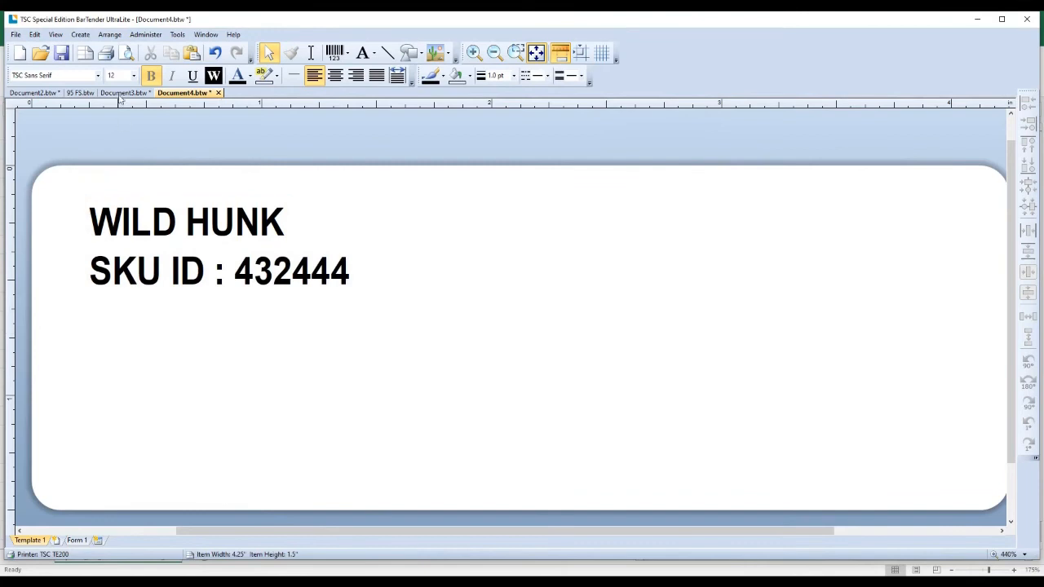
# Step: Check the barcodes on the 95 FS label, and switch to the Flipkart seller dashboard to open My Listings
pyautogui.click(120, 93)
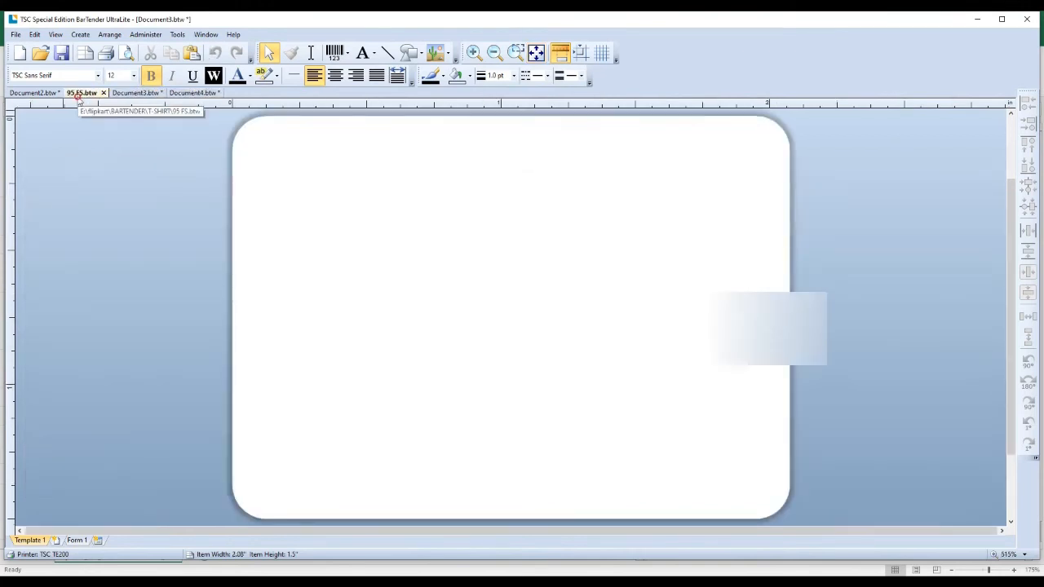
pyautogui.click(80, 93)
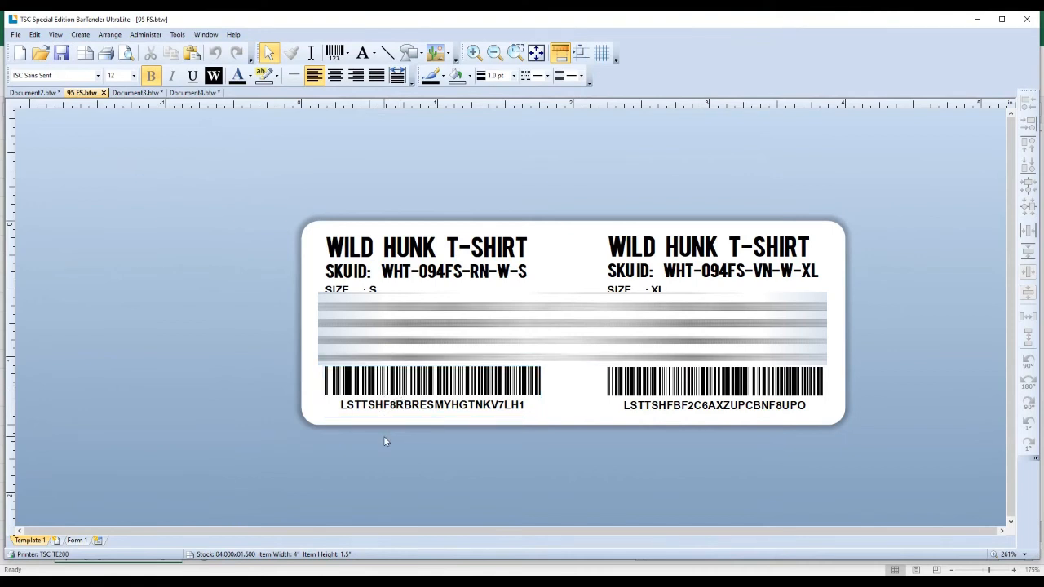
pyautogui.click(359, 582)
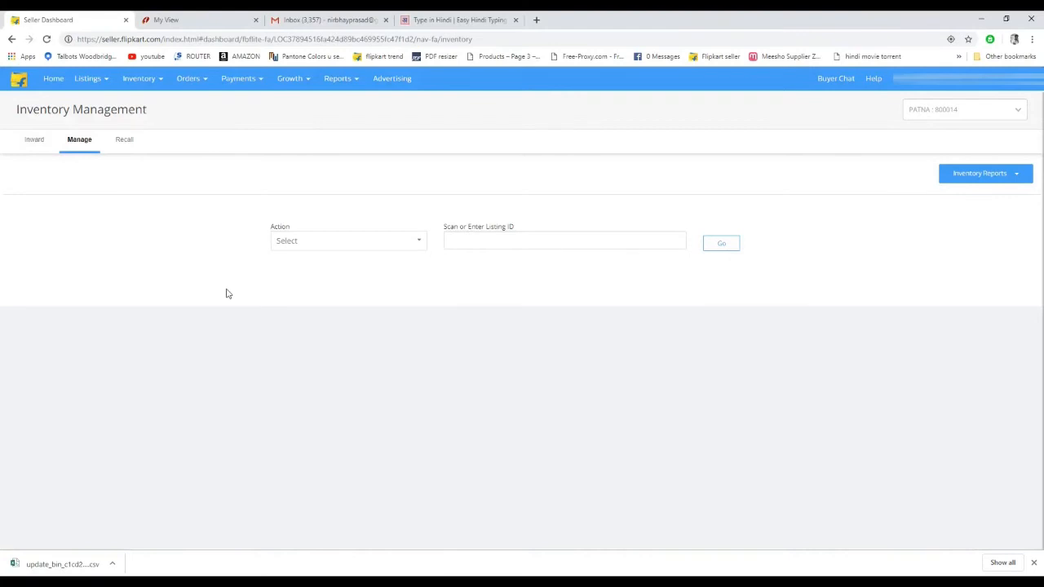
pyautogui.moveTo(88, 79)
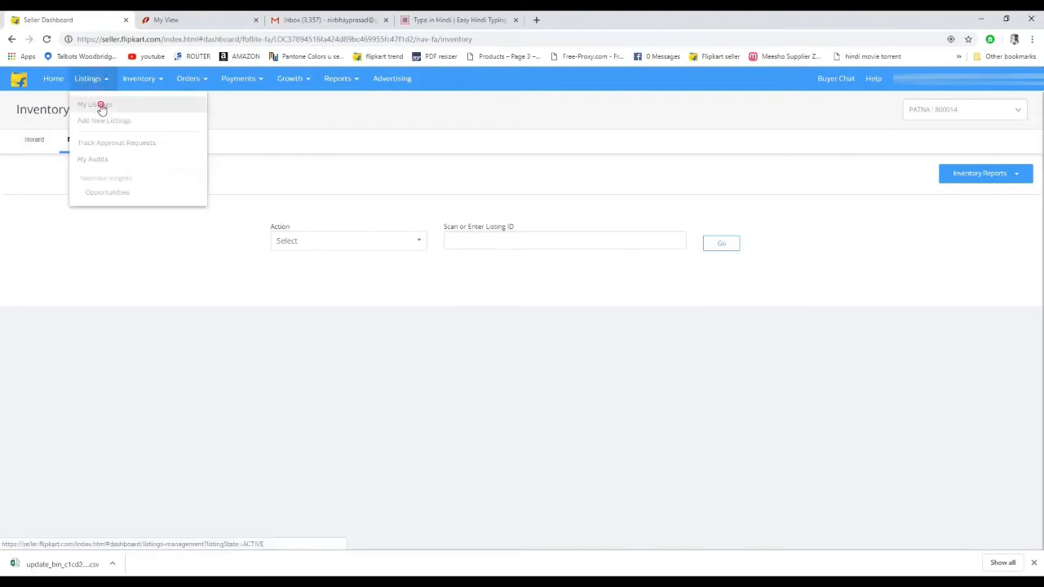
pyautogui.click(100, 106)
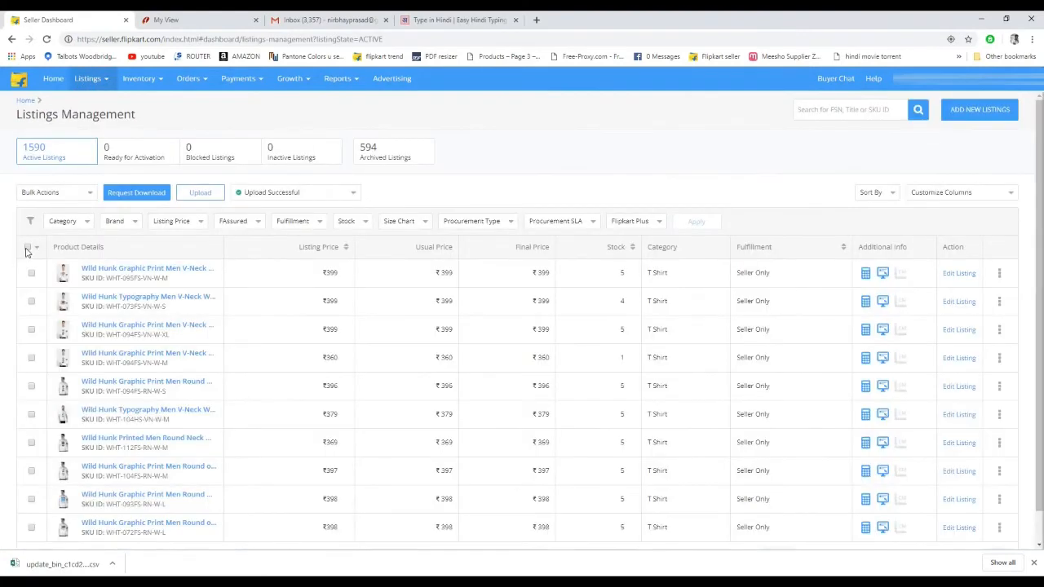
# Step: Request and download the listing file for SKU WHT-095FS-VN-W-M, and open it in Excel
pyautogui.click(31, 273)
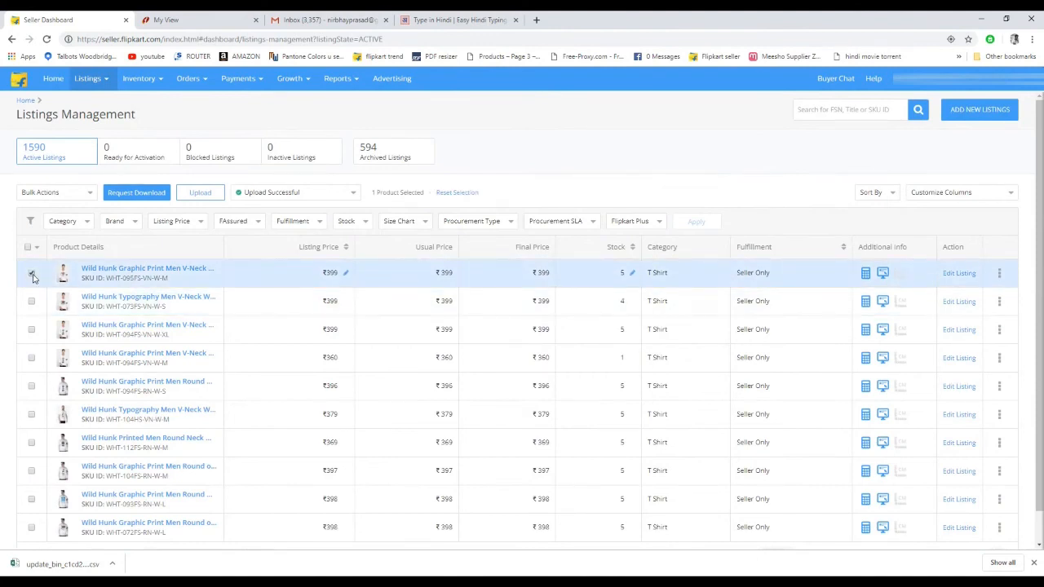
pyautogui.click(150, 196)
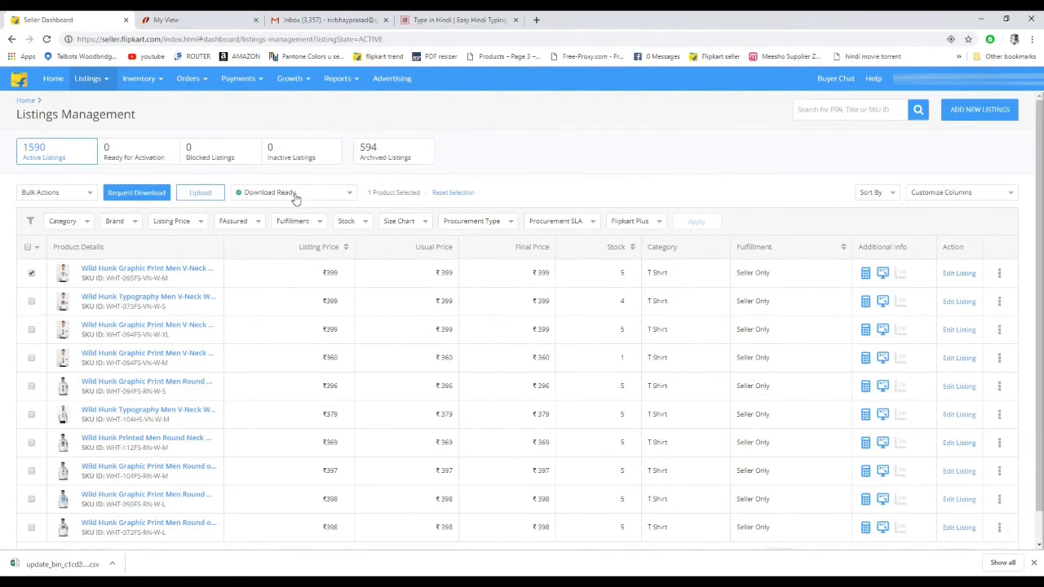
pyautogui.click(296, 197)
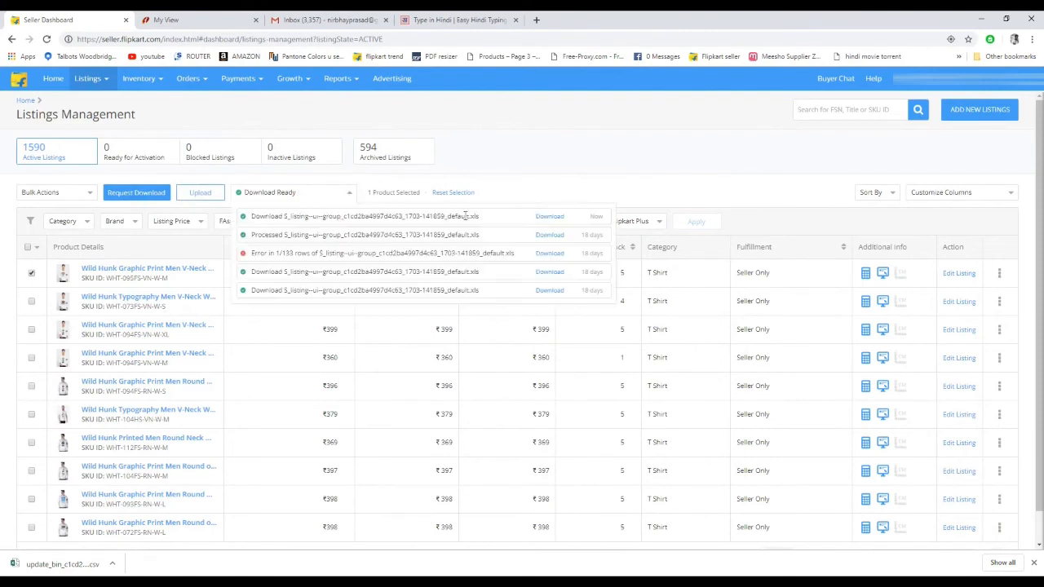
pyautogui.click(551, 217)
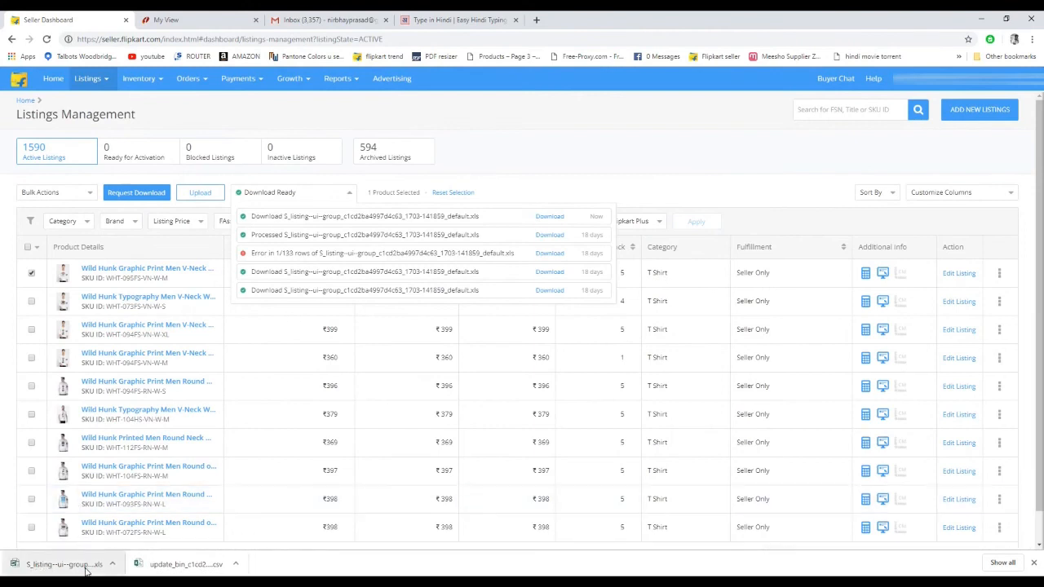
pyautogui.click(81, 566)
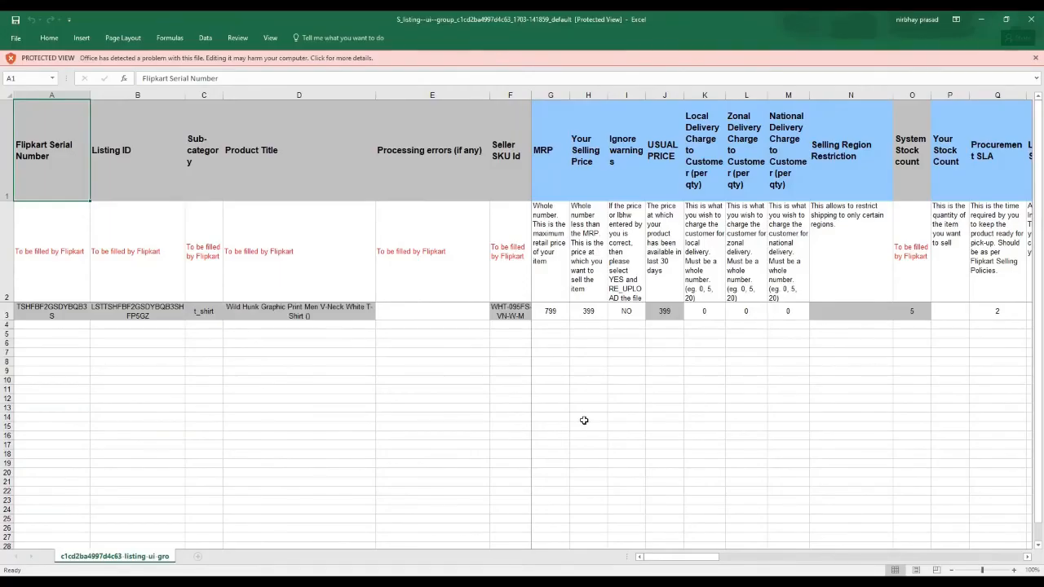
pyautogui.click(114, 150)
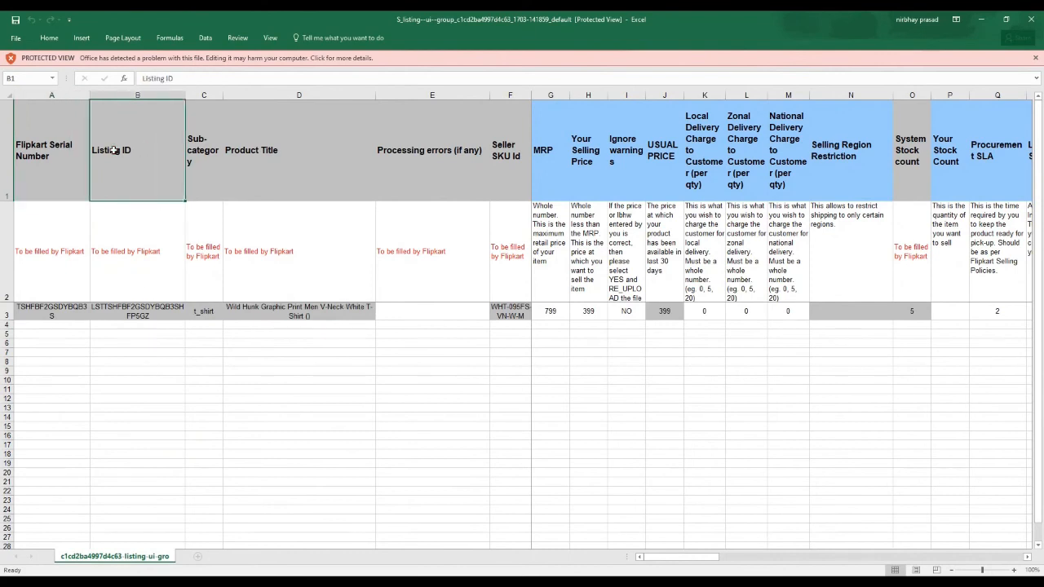
pyautogui.click(141, 310)
pyautogui.rightClick(141, 310)
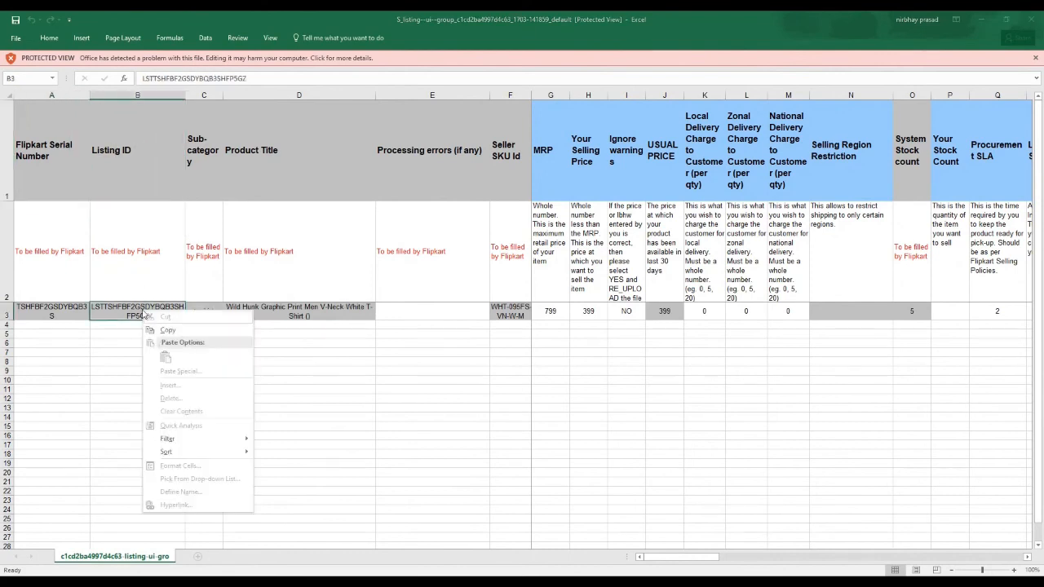
pyautogui.click(133, 314)
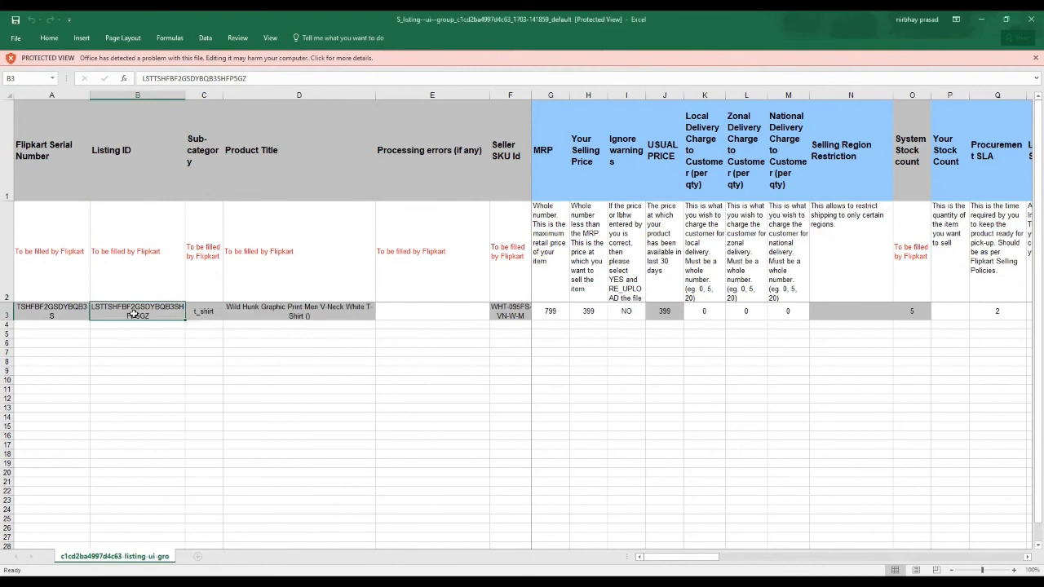
# Step: Enable editing of the protected listing workbook and copy the product's Listing ID from cell B3
pyautogui.click(312, 65)
pyautogui.press('Escape')
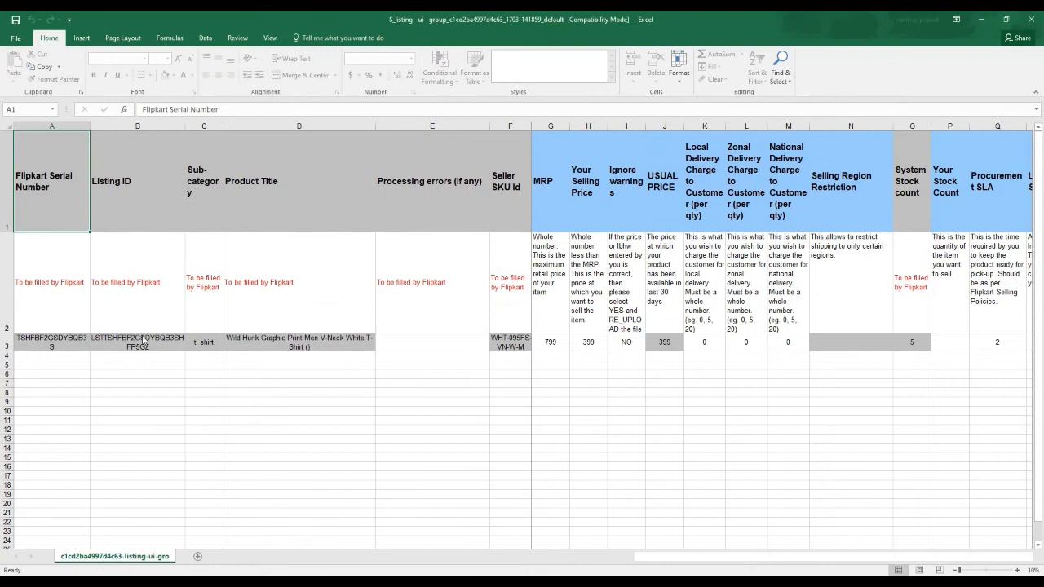
pyautogui.rightClick(143, 345)
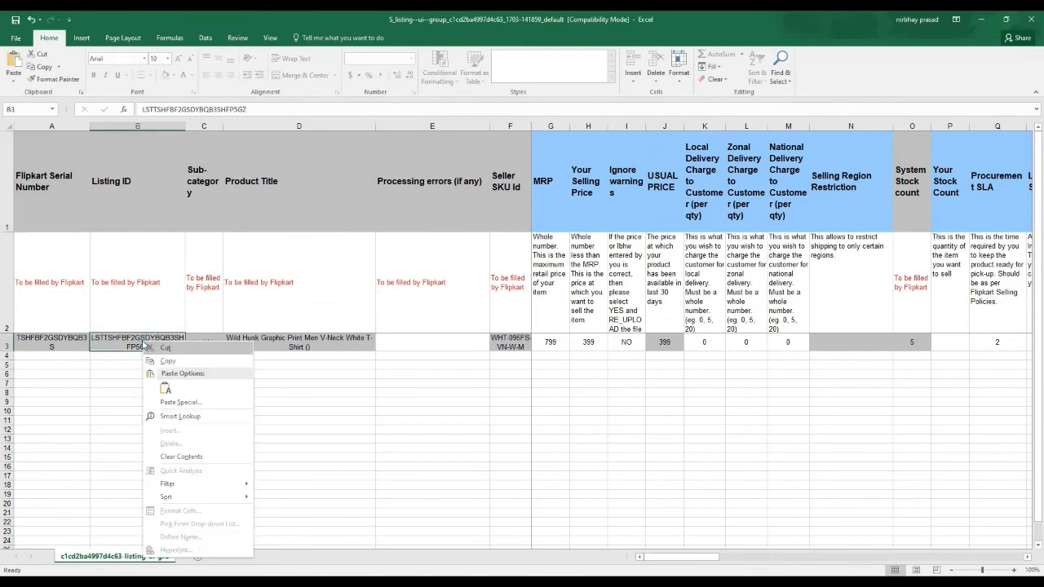
pyautogui.click(166, 363)
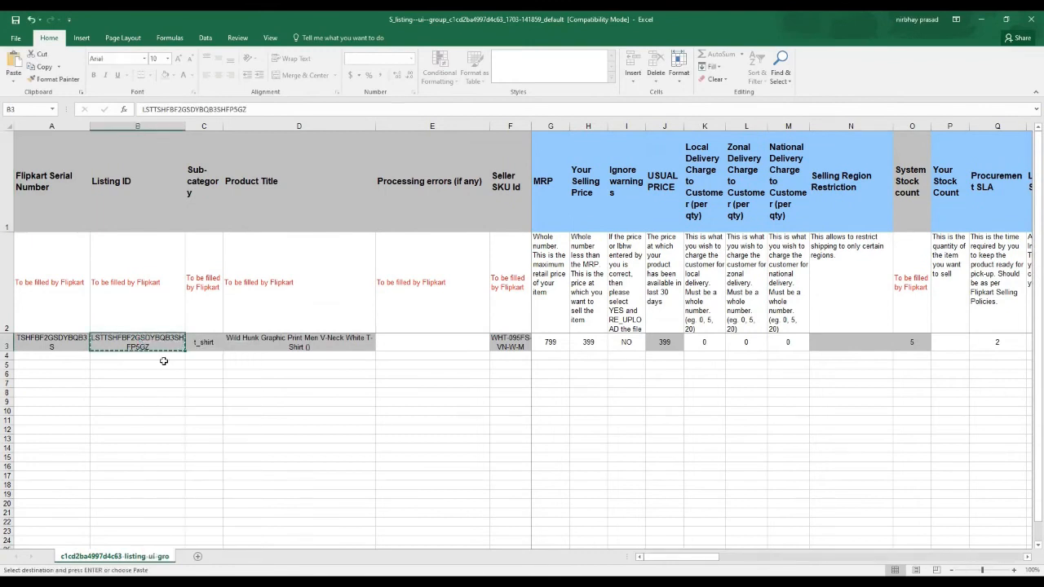
pyautogui.click(500, 347)
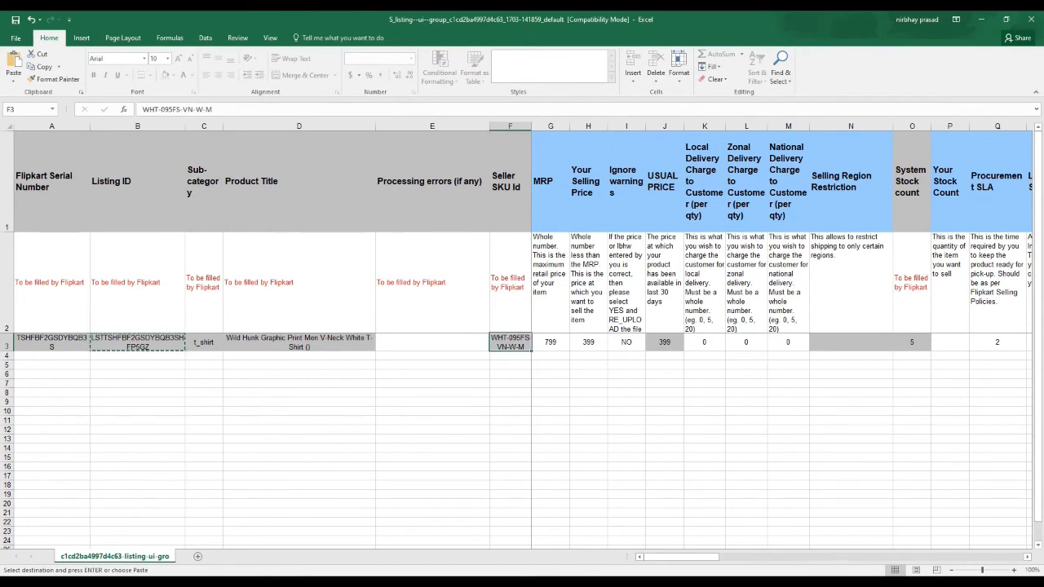
# Step: Switch back to BarTender's Document4 and place a barcode below the SKU ID line at about X 0.42 in, Y 0.56 in
pyautogui.click(581, 575)
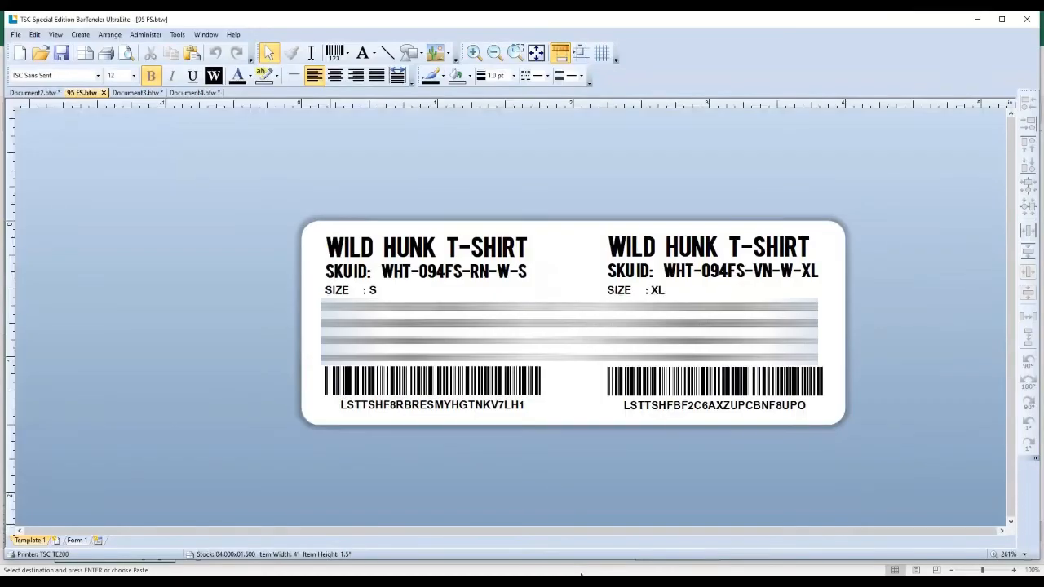
pyautogui.click(196, 93)
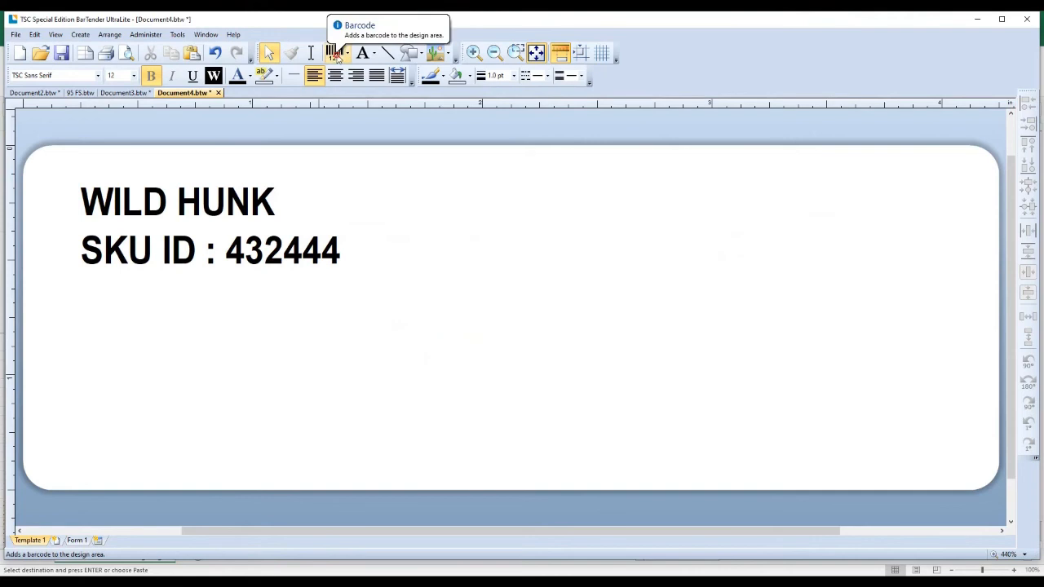
pyautogui.click(336, 56)
pyautogui.click(341, 79)
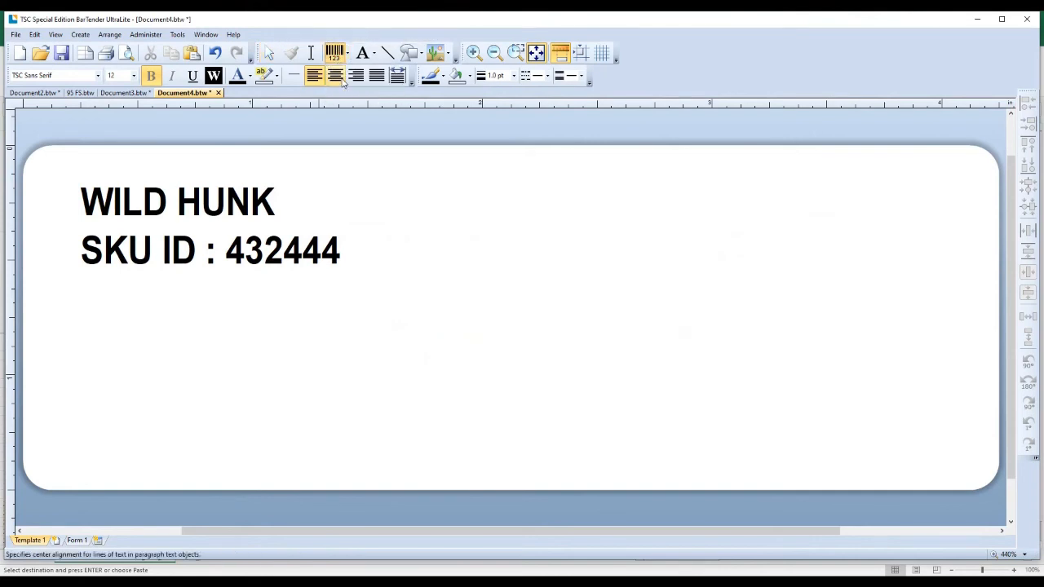
pyautogui.click(107, 330)
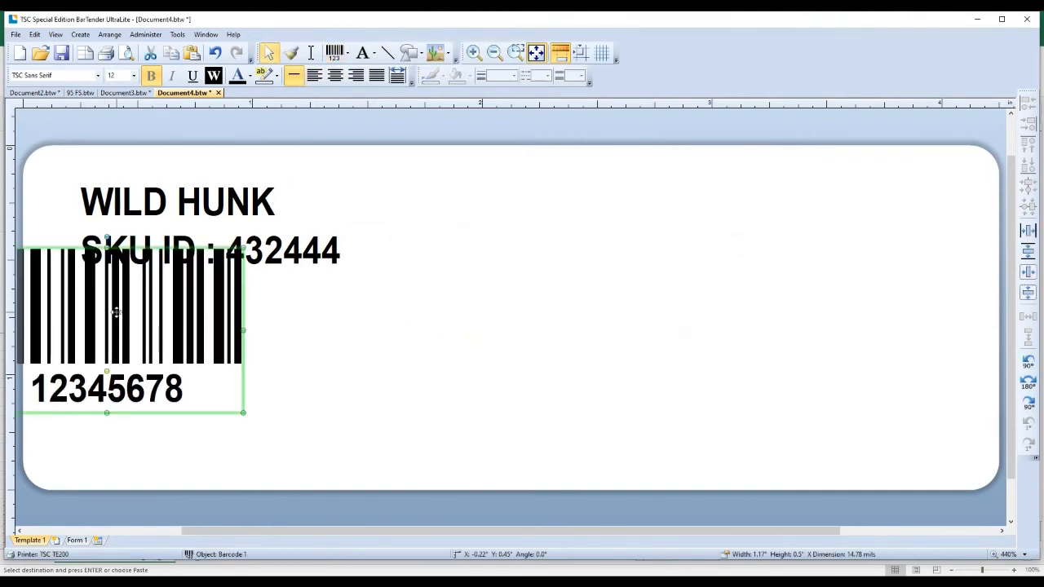
pyautogui.moveTo(116, 313); pyautogui.dragTo(261, 336)
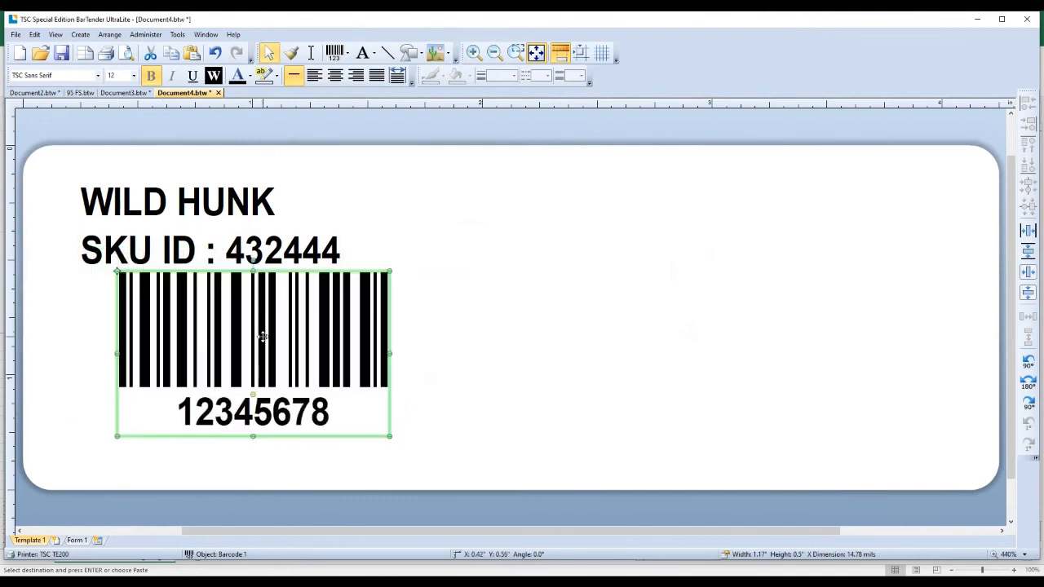
# Step: Replace the barcode's embedded data with the copied Listing ID LSTTSHFBF2GSDYBQB3SHFP5GZ
pyautogui.doubleClick(261, 337)
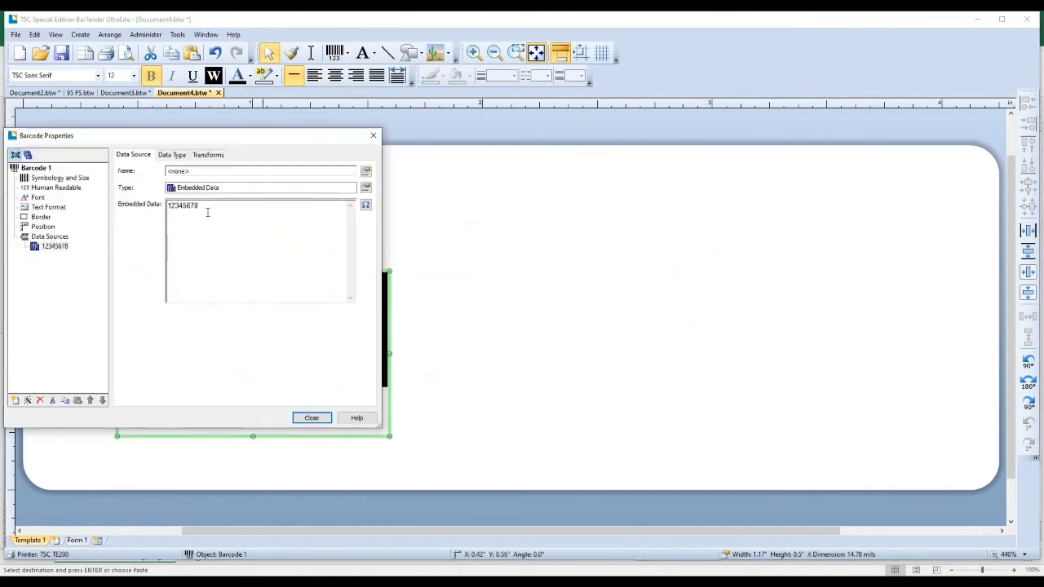
pyautogui.click(53, 239)
pyautogui.click(56, 247)
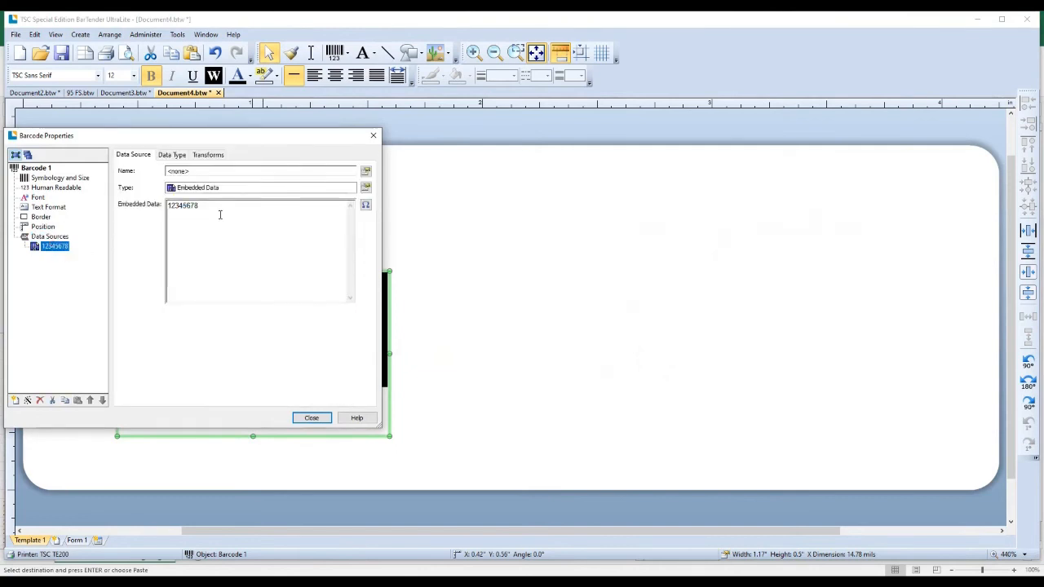
pyautogui.moveTo(219, 214); pyautogui.dragTo(150, 202)
pyautogui.rightClick(179, 211)
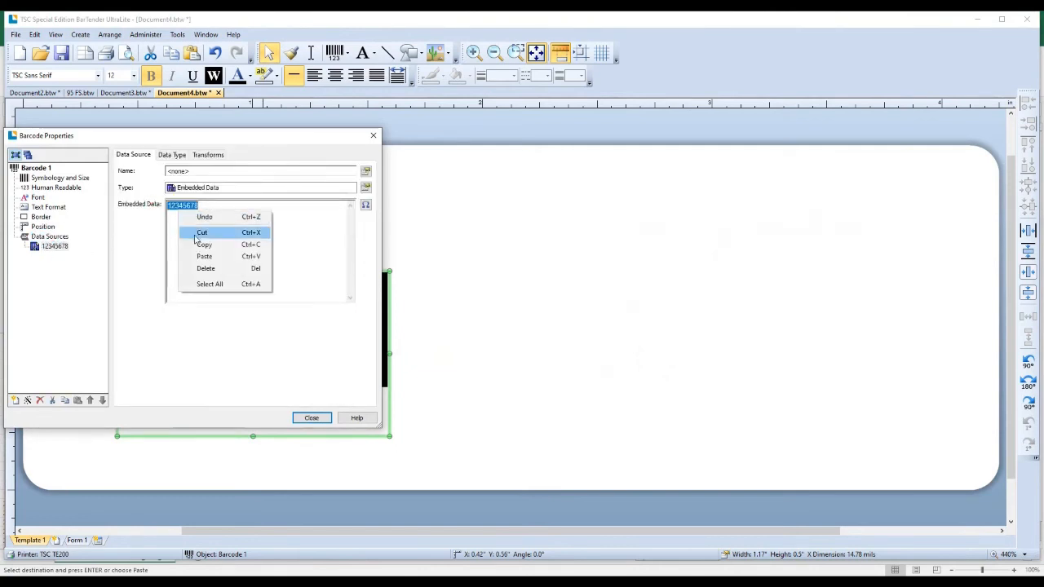
pyautogui.click(205, 256)
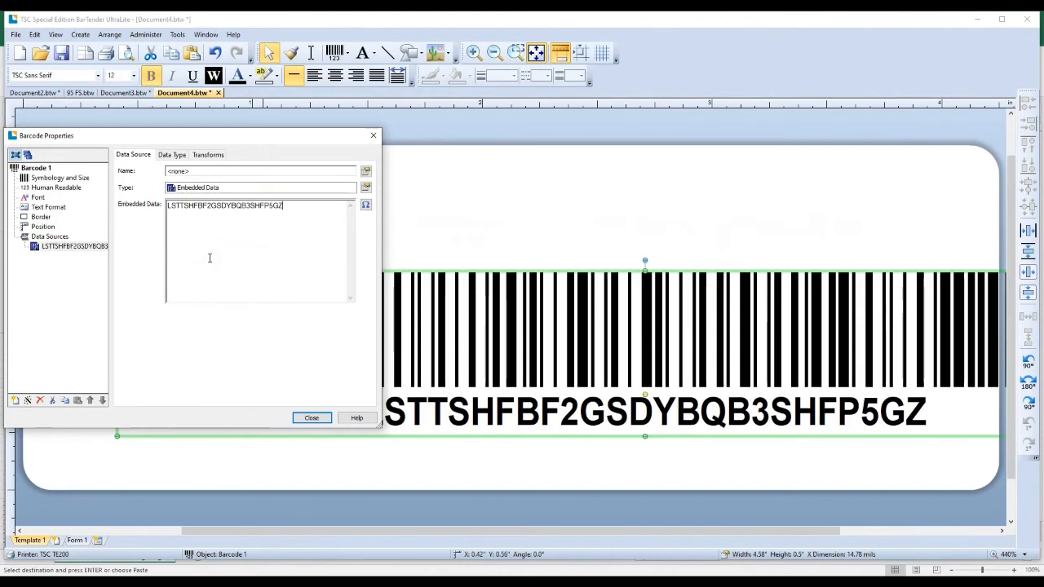
# Step: Reduce the Listing ID barcode's X Dimension to 4.93 mils in its symbology and size settings
pyautogui.moveTo(182, 135); pyautogui.dragTo(349, 36)
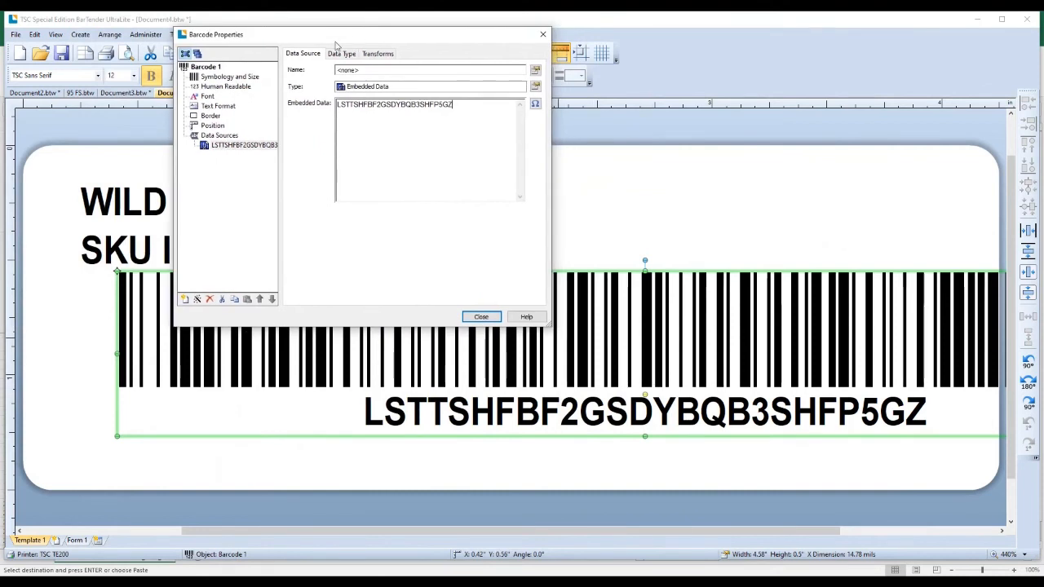
pyautogui.moveTo(335, 32); pyautogui.dragTo(268, 99)
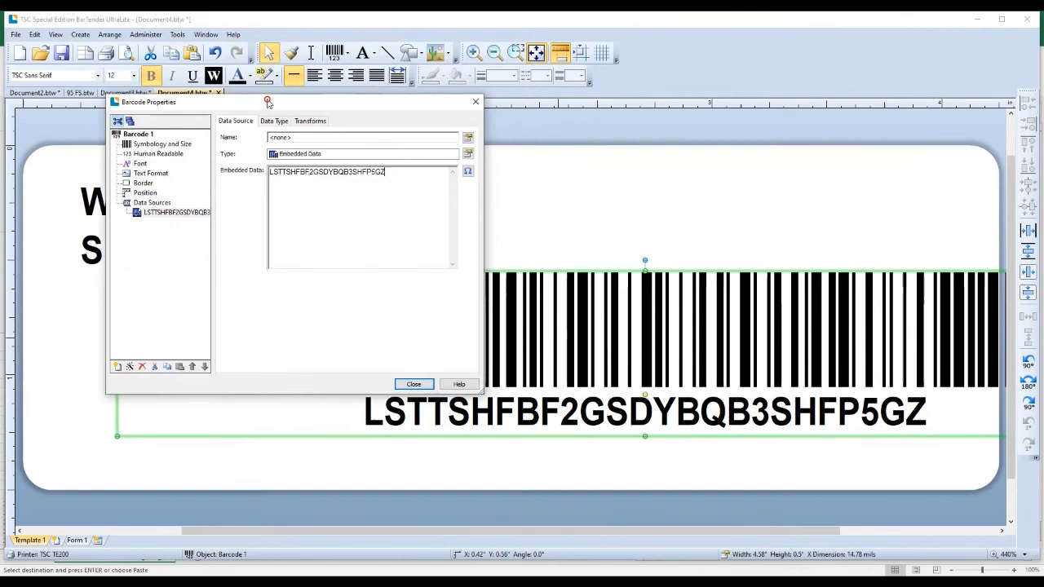
pyautogui.click(184, 145)
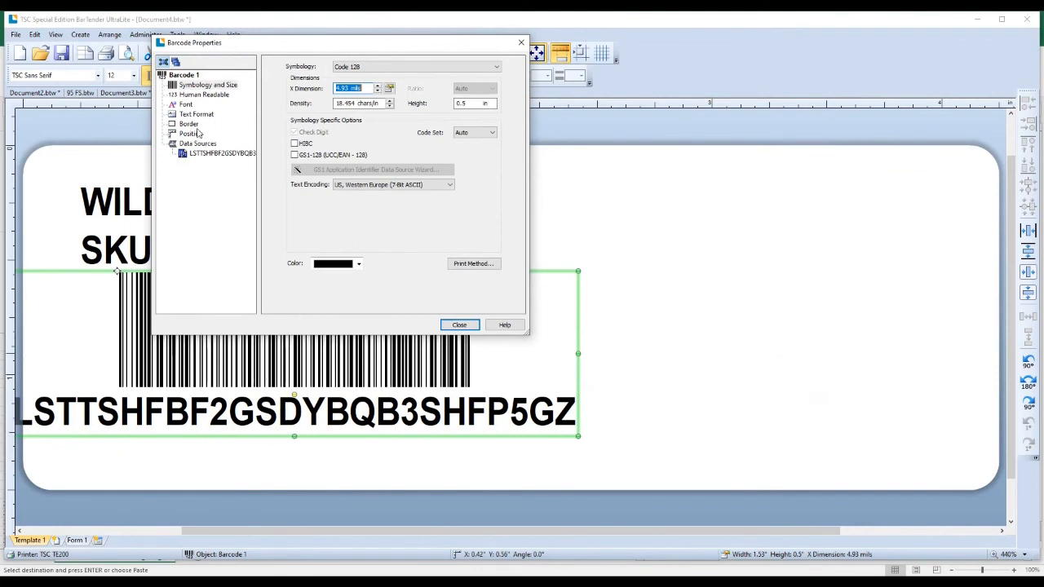
# Step: Set the barcode's human-readable font size to 7 and close its properties
pyautogui.click(190, 105)
pyautogui.scroll(2, 482, 121)
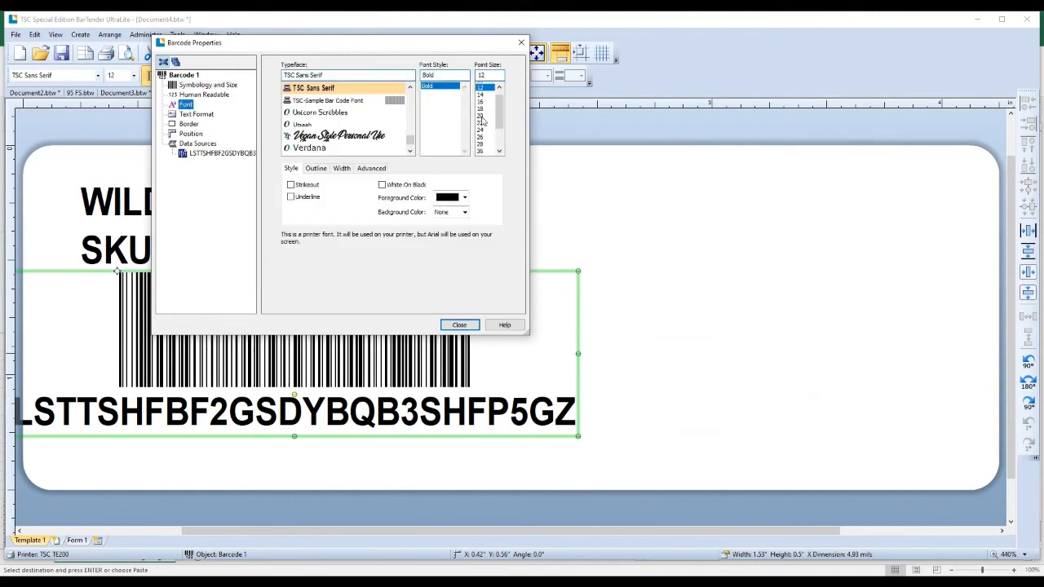
pyautogui.click(480, 93)
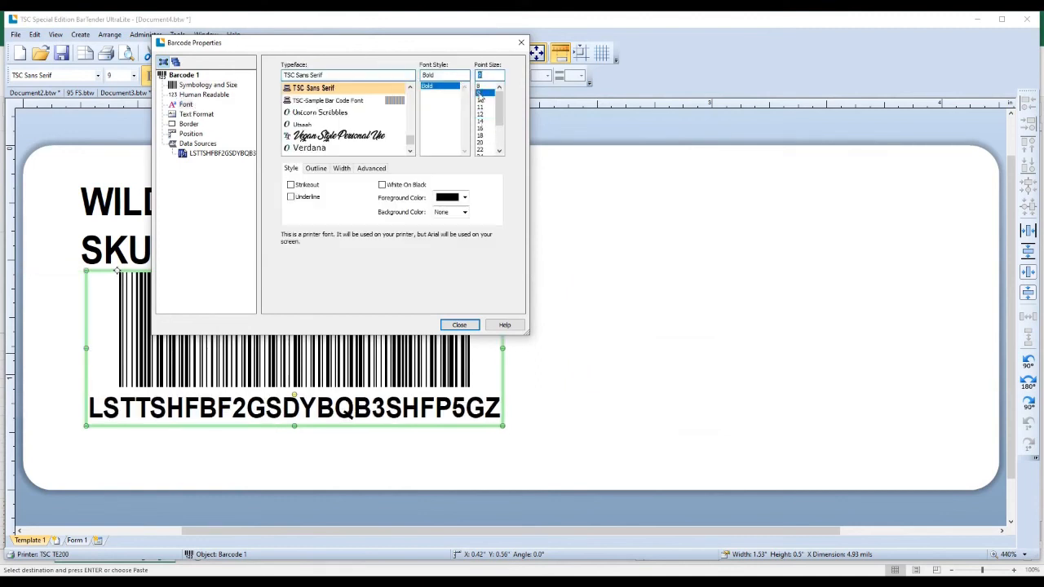
pyautogui.click(480, 85)
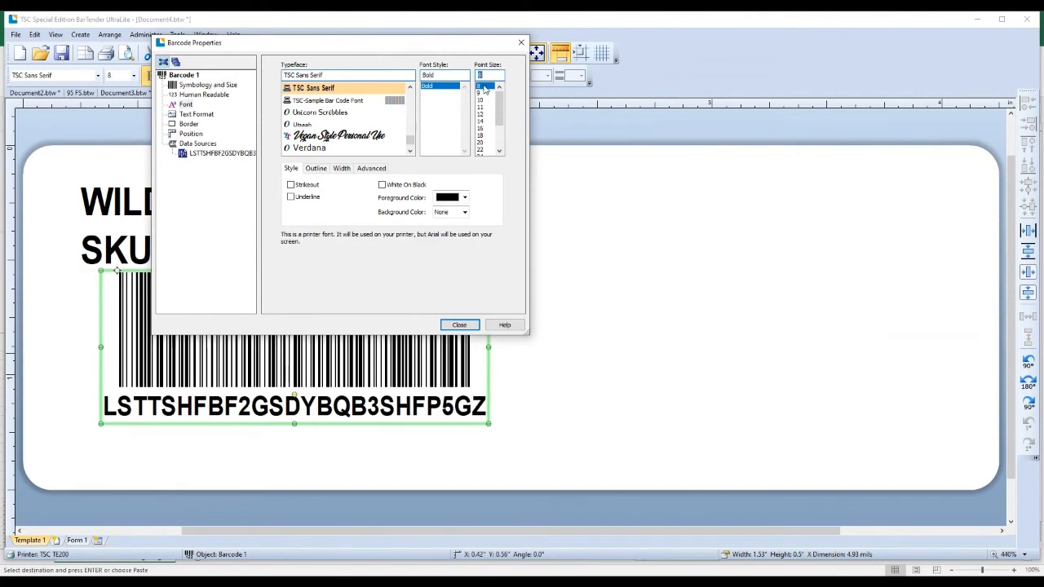
pyautogui.write('6')
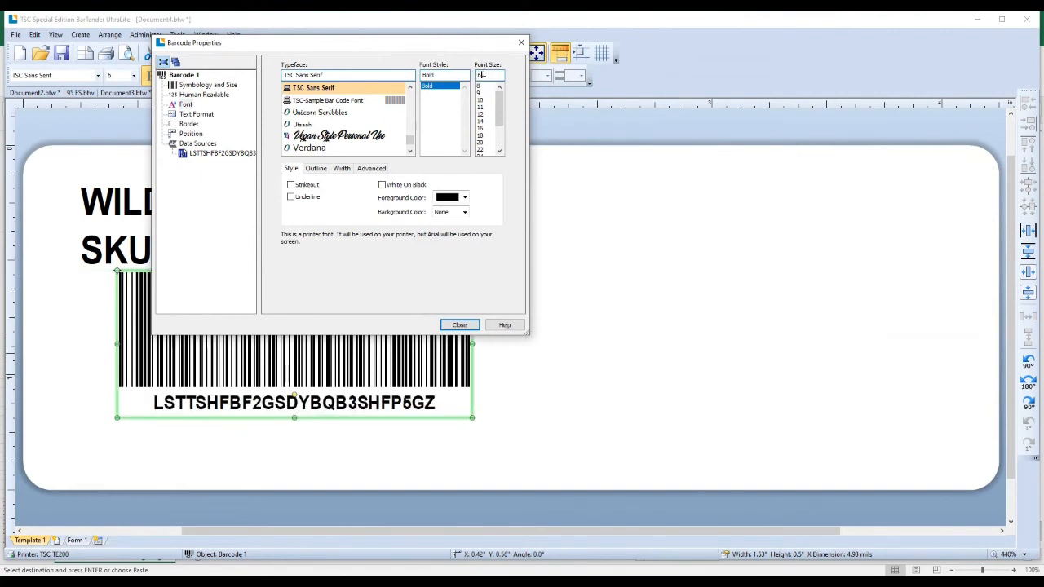
pyautogui.moveTo(483, 73); pyautogui.dragTo(472, 77)
pyautogui.write('7')
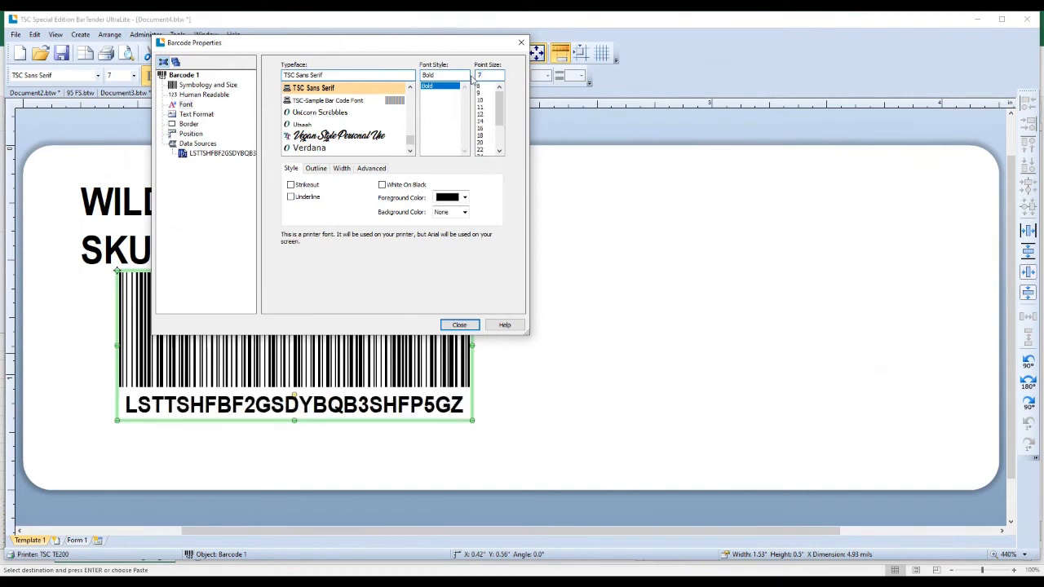
pyautogui.click(456, 325)
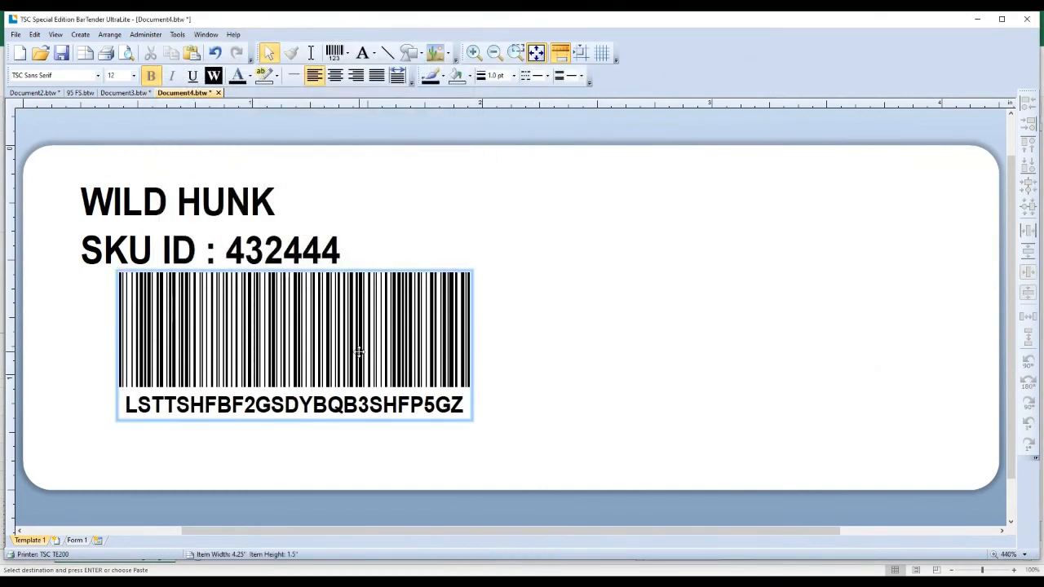
# Step: Move the barcode lower under the SKU ID line, to about X 0.23 in, Y 0.75 in
pyautogui.moveTo(356, 351); pyautogui.dragTo(325, 397)
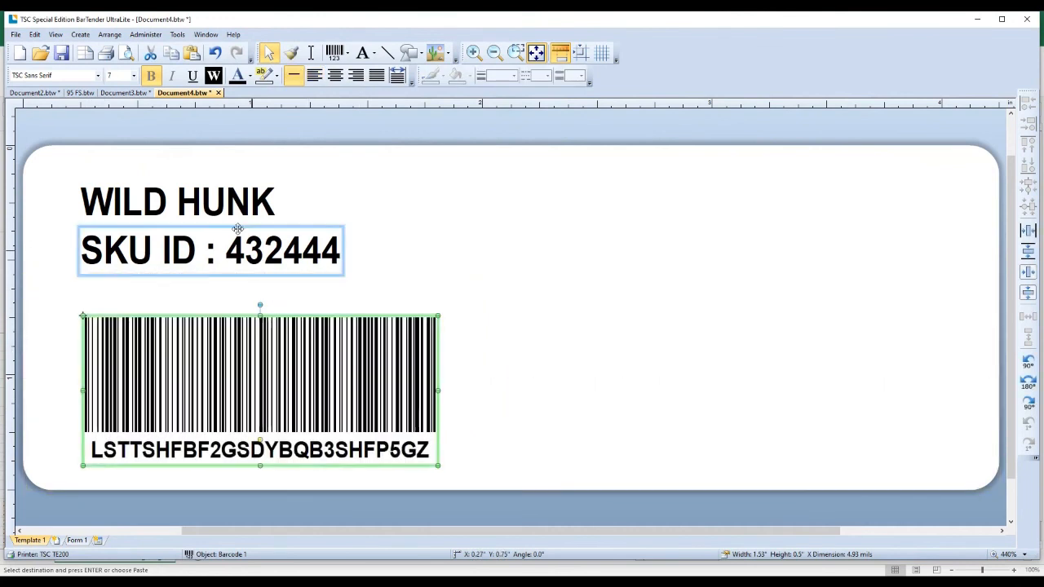
pyautogui.moveTo(126, 154); pyautogui.dragTo(245, 263)
pyautogui.click(244, 257)
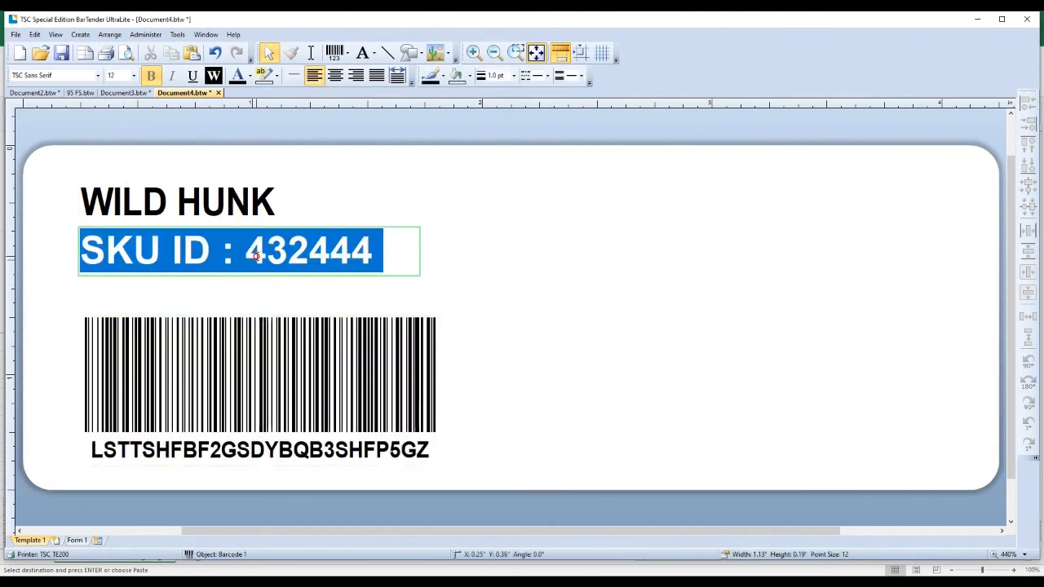
pyautogui.click(272, 294)
pyautogui.moveTo(261, 371); pyautogui.dragTo(250, 371)
pyautogui.click(289, 295)
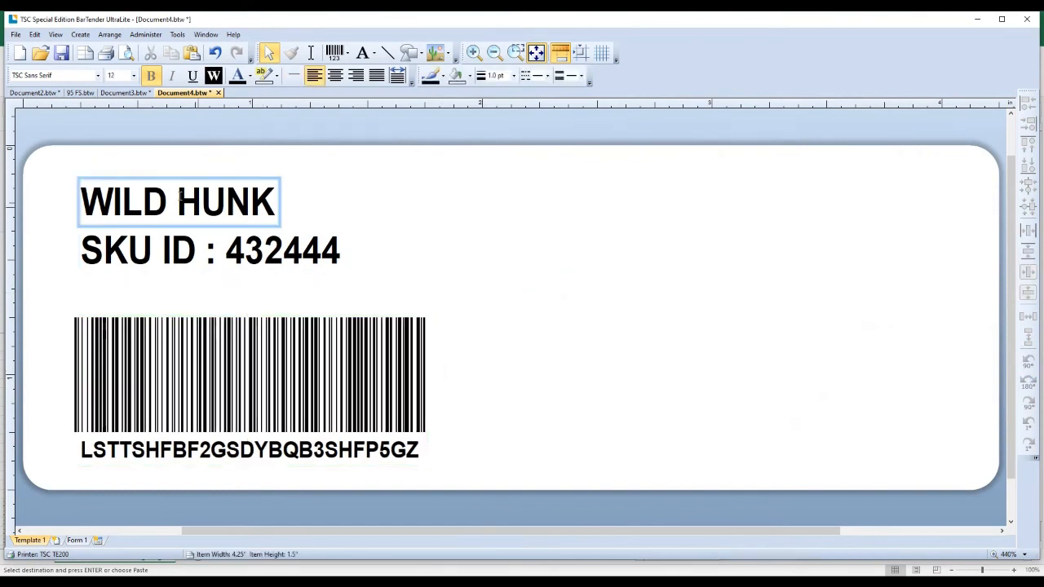
# Step: Duplicate the WILD HUNK text, SKU ID line and barcode, placing the copies on the label's right half with the SKU line at about X 2.51 in
pyautogui.moveTo(54, 154); pyautogui.dragTo(484, 494)
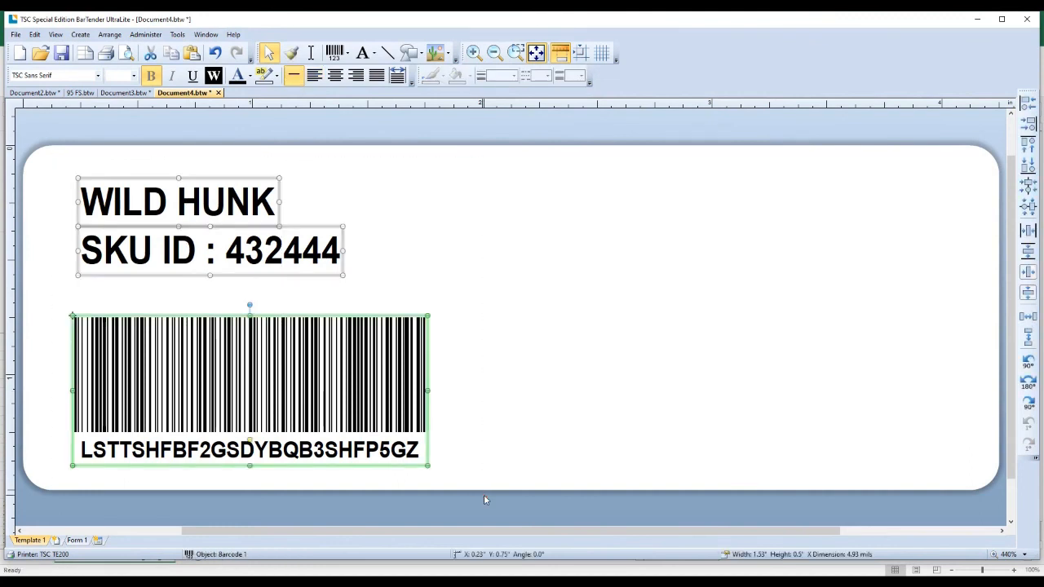
pyautogui.click(580, 279)
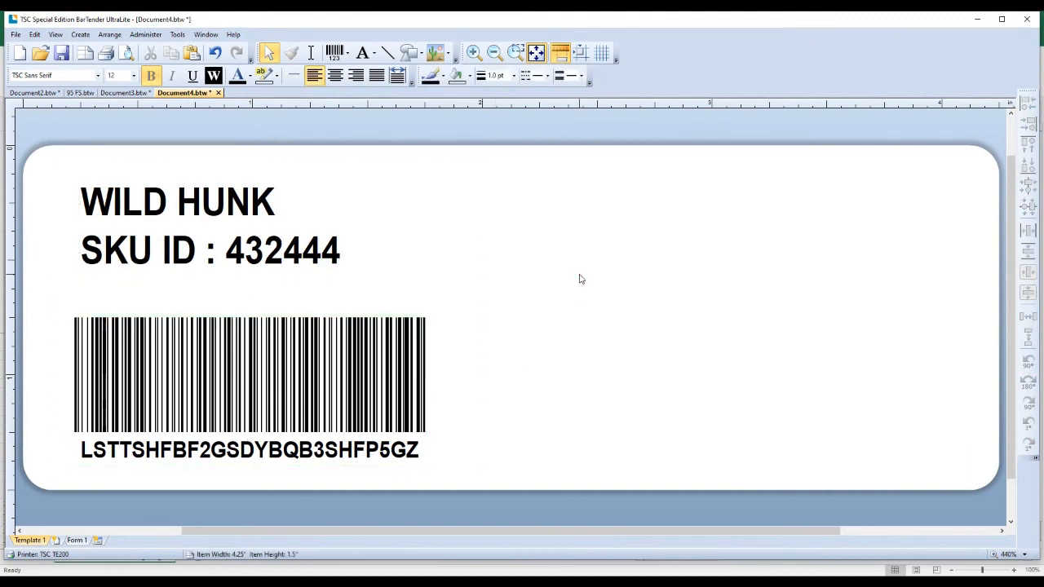
pyautogui.hotkey('ctrl', 'v')
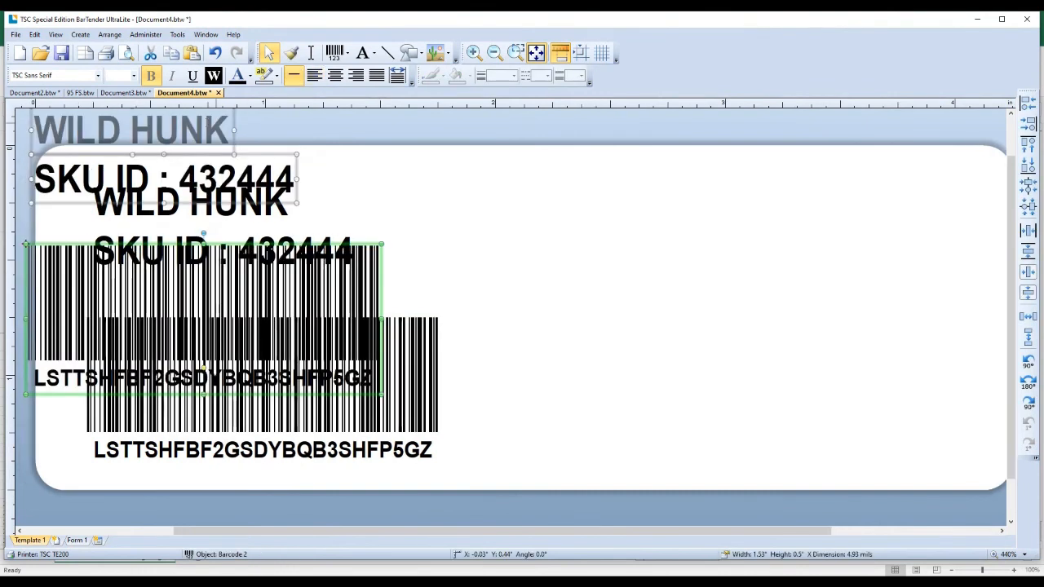
pyautogui.click(175, 168)
pyautogui.moveTo(176, 168); pyautogui.dragTo(630, 222)
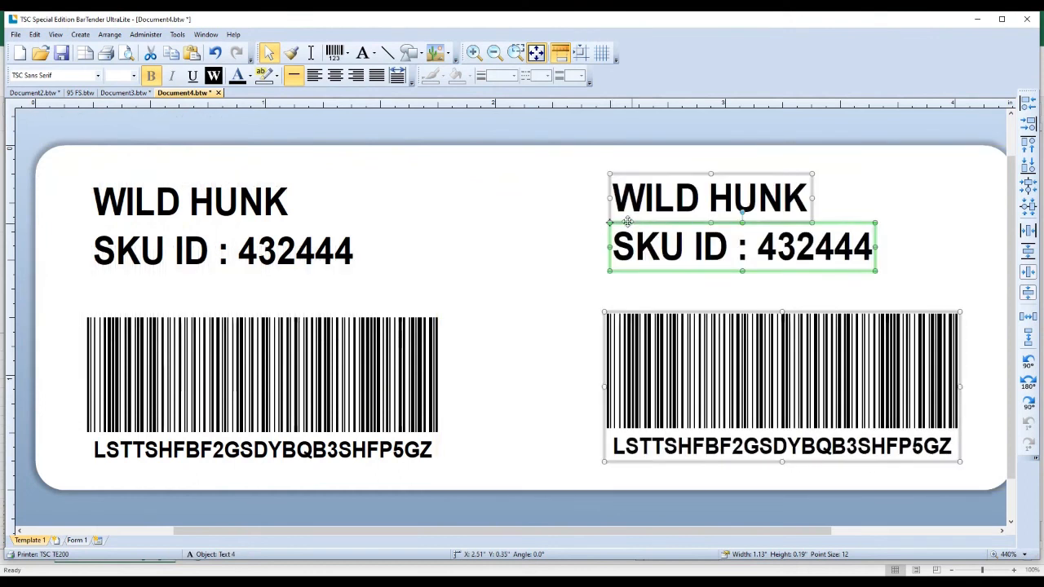
pyautogui.click(531, 233)
# Step: Open the copied SKU ID text for editing, select its number and leave the text without an edit
pyautogui.click(690, 374)
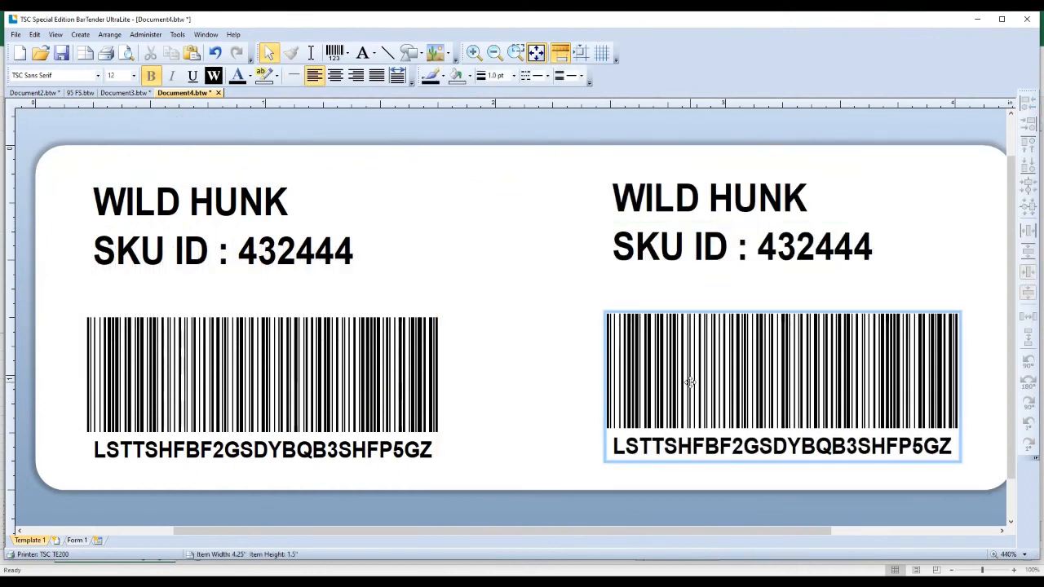
pyautogui.click(703, 274)
pyautogui.doubleClick(710, 255)
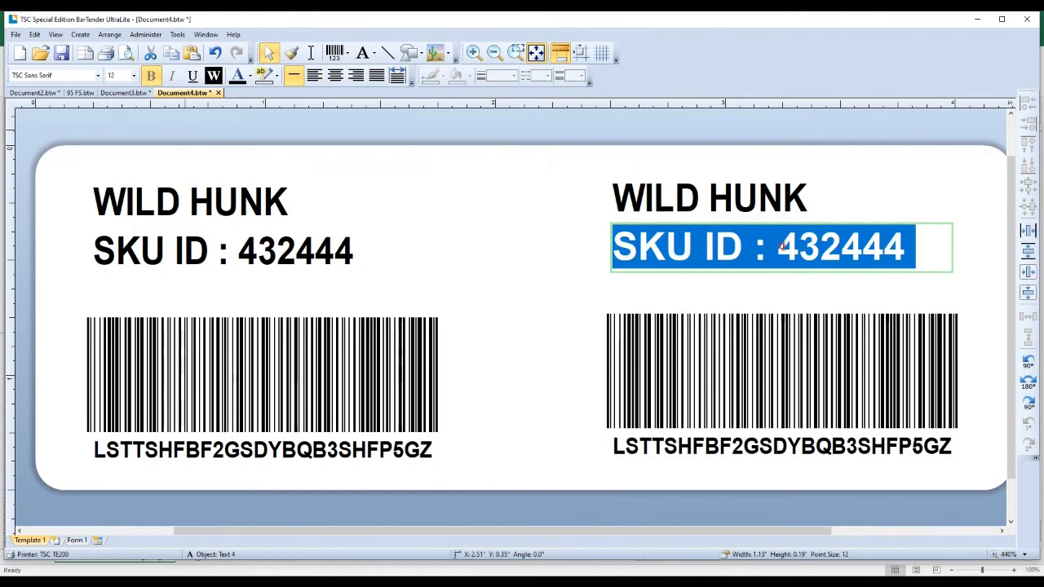
pyautogui.moveTo(778, 247); pyautogui.dragTo(935, 234)
pyautogui.press('Escape')
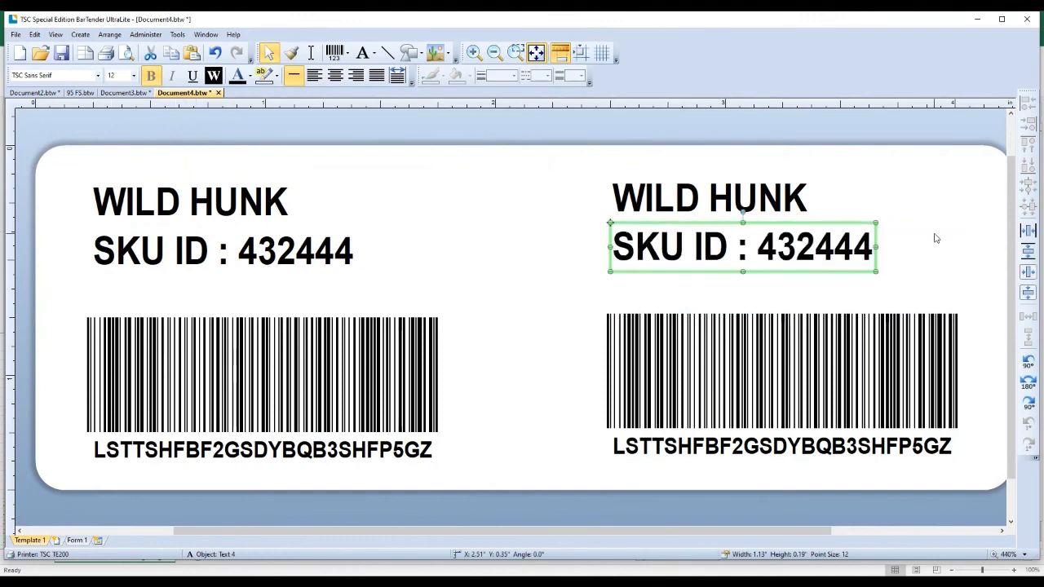
# Step: Inspect the copied barcode's embedded data in its properties and close them without an edit
pyautogui.click(811, 372)
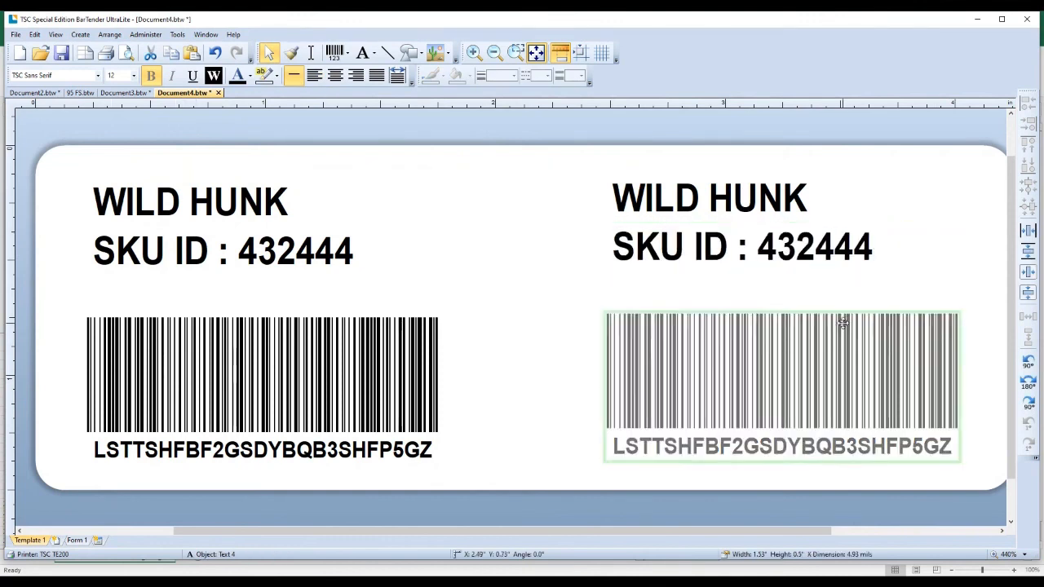
pyautogui.doubleClick(811, 372)
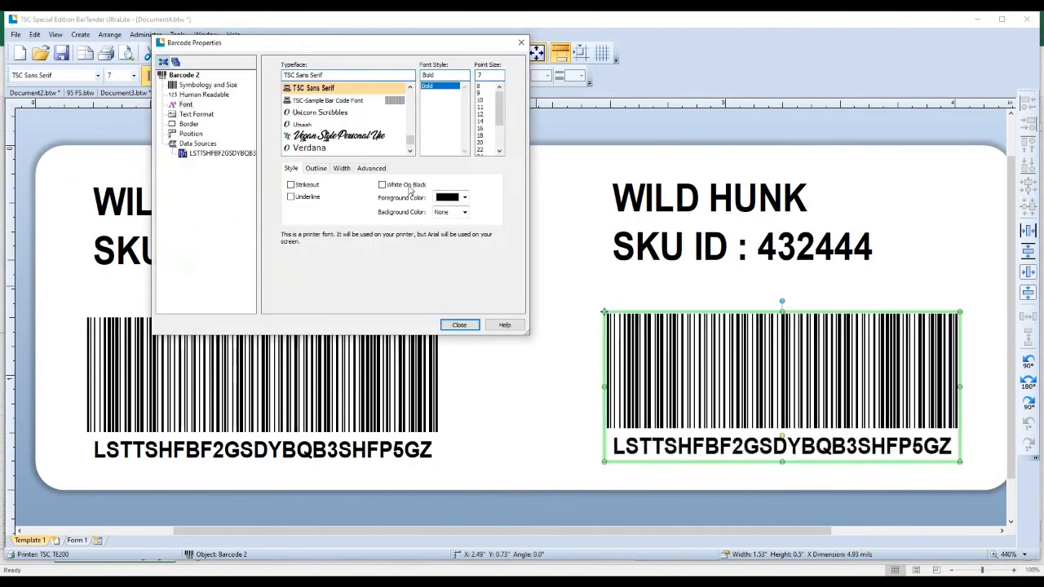
pyautogui.click(208, 153)
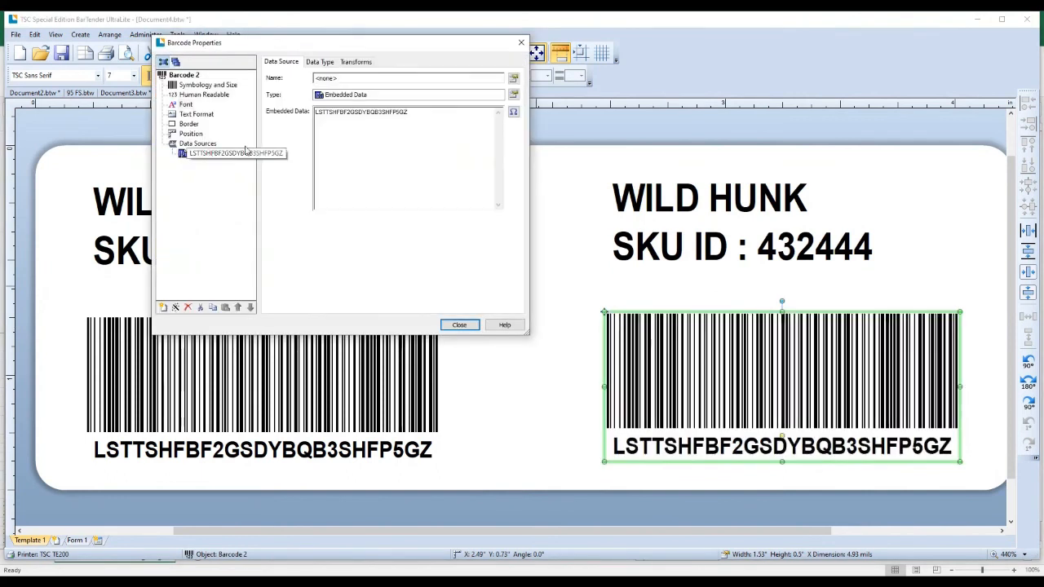
pyautogui.moveTo(437, 122); pyautogui.dragTo(309, 113)
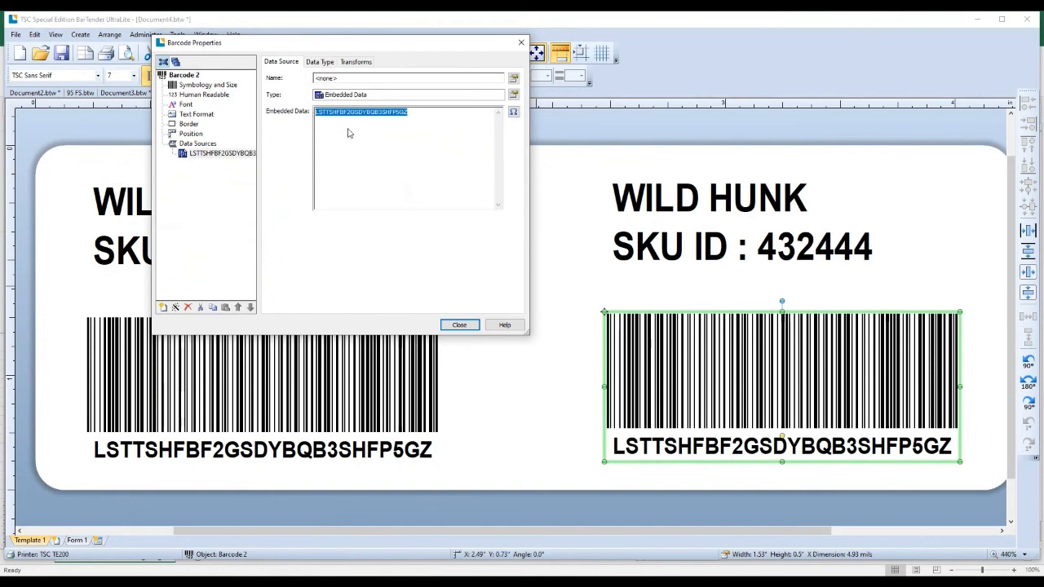
pyautogui.click(468, 327)
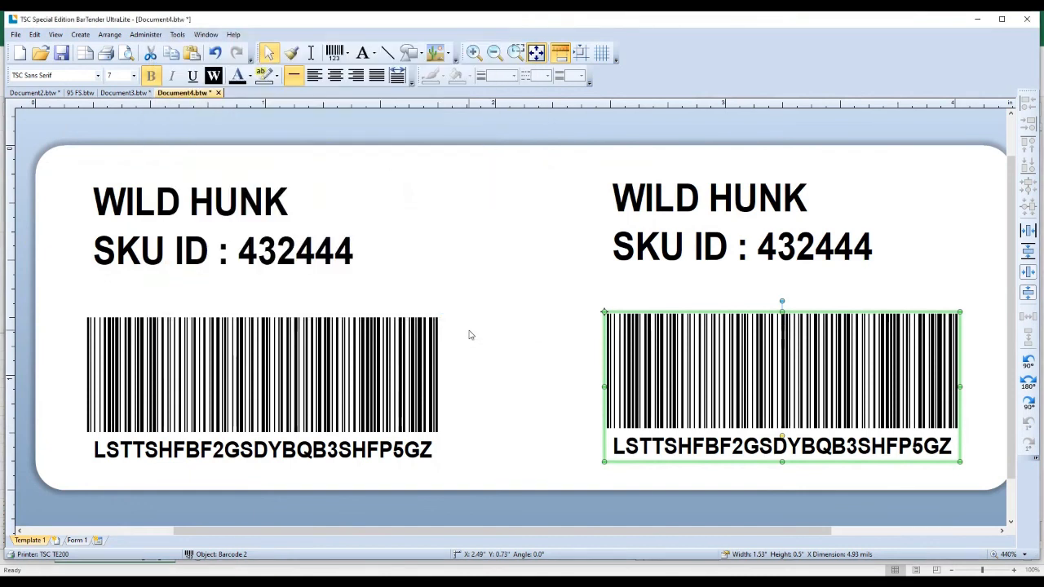
pyautogui.click(466, 333)
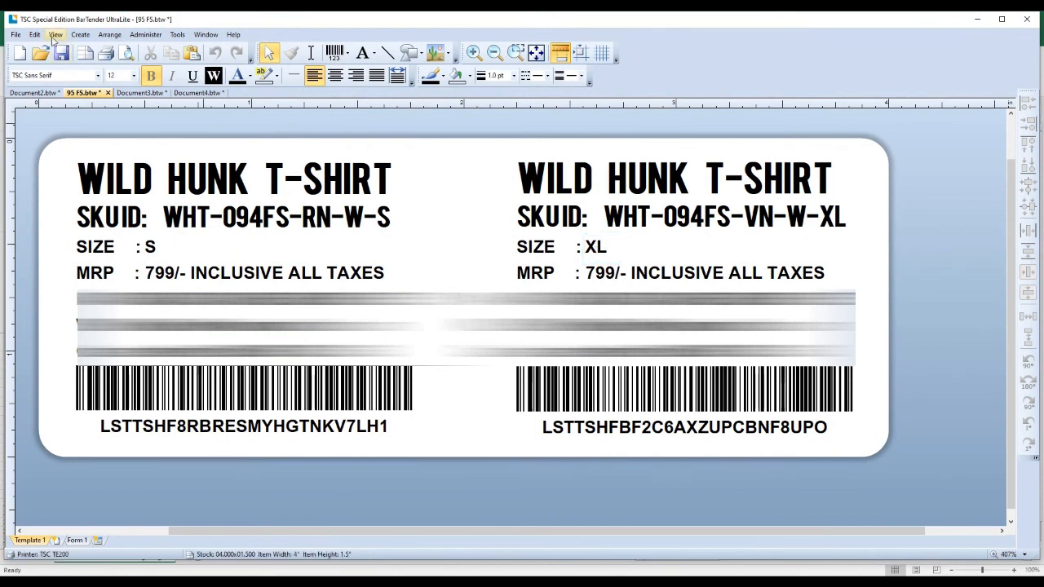
# Step: Open the print settings of the 95 FS.btw label and bring up the TSC TE200 document properties
pyautogui.click(16, 34)
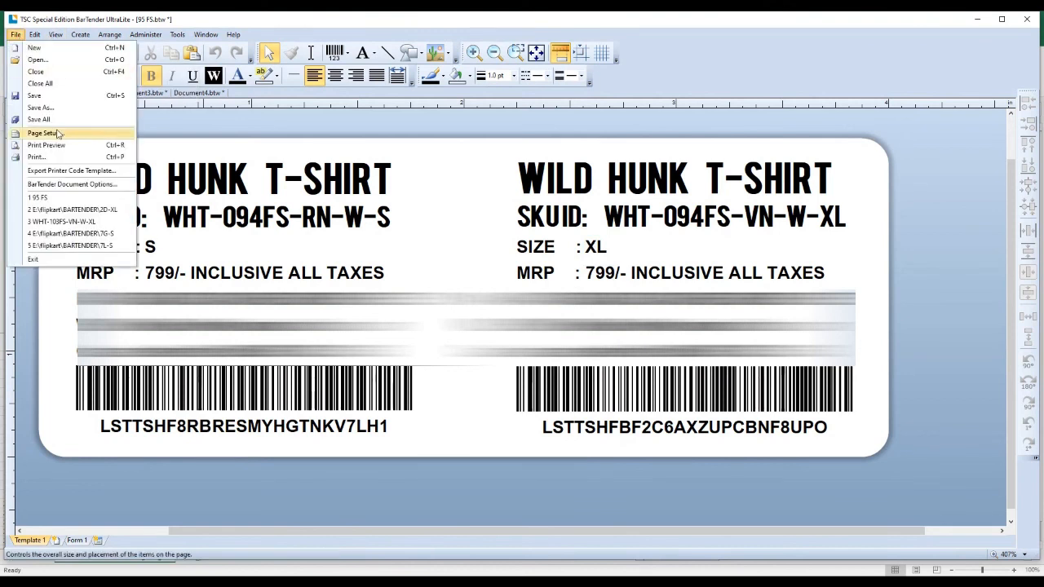
pyautogui.click(55, 156)
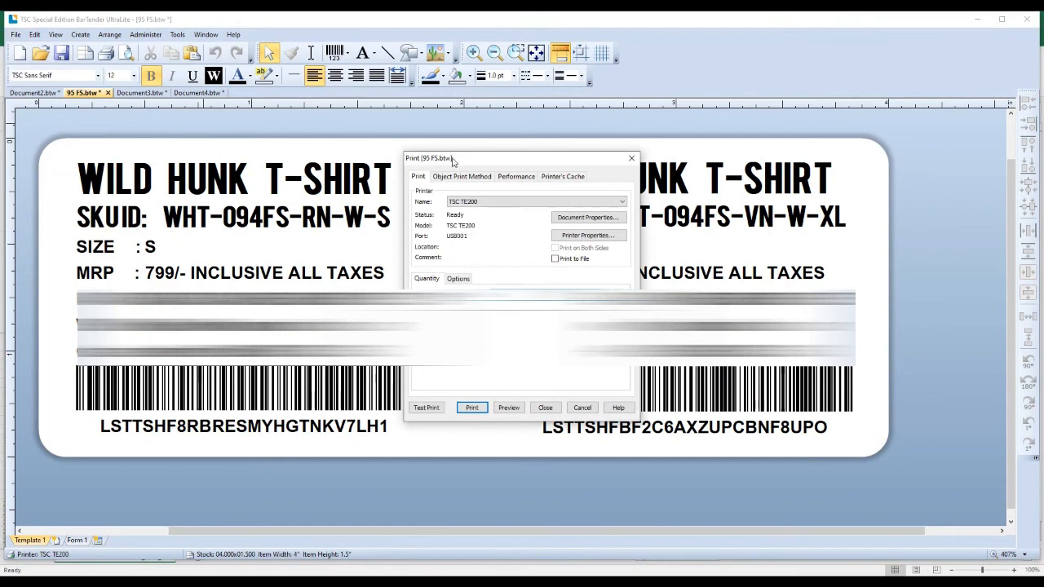
pyautogui.moveTo(452, 160); pyautogui.dragTo(122, 129)
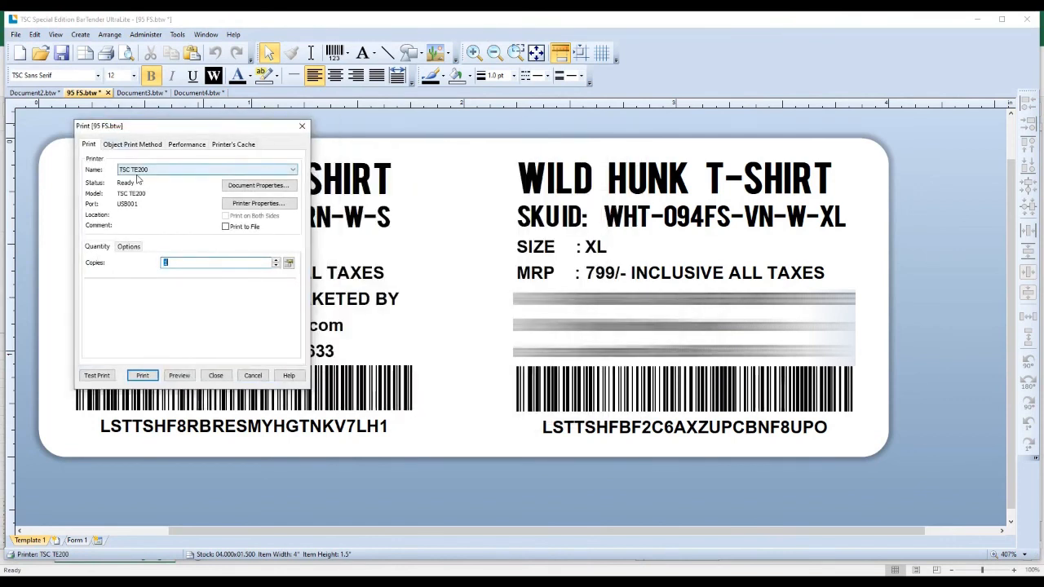
pyautogui.click(257, 186)
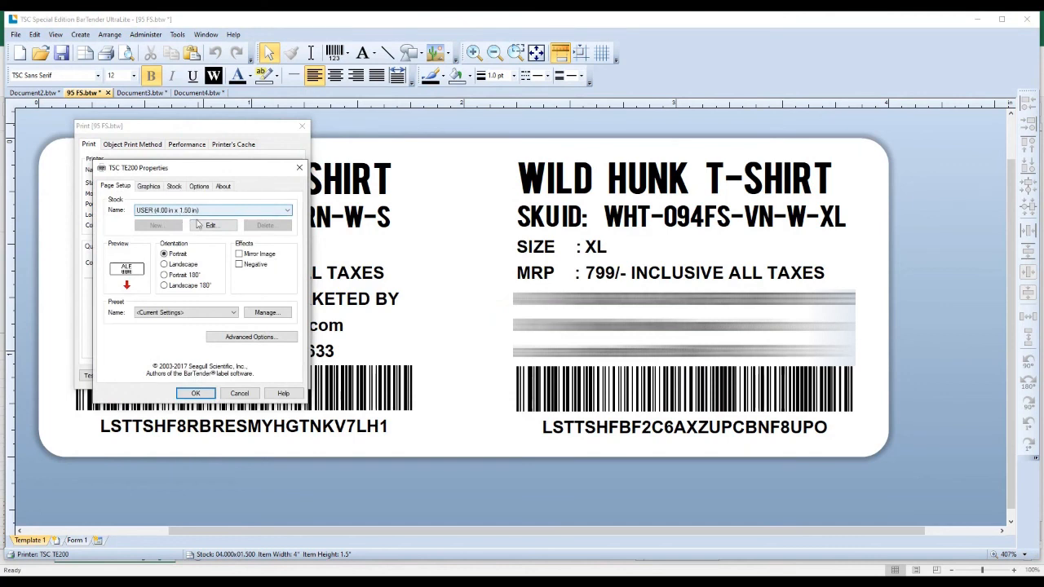
# Step: Edit the printer's USER stock and set its label width to 4.25 in
pyautogui.click(205, 228)
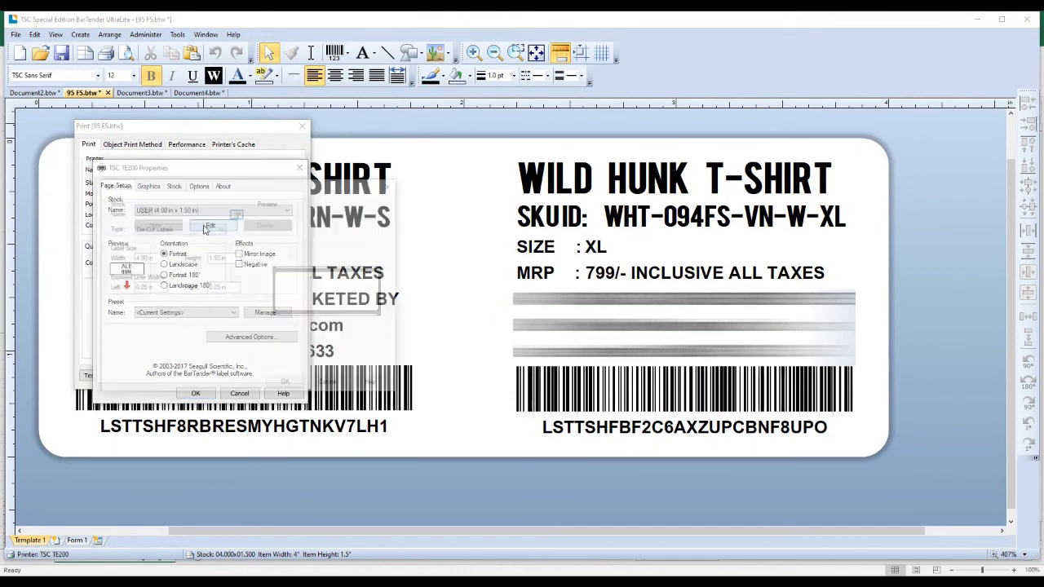
pyautogui.click(160, 258)
pyautogui.moveTo(160, 258); pyautogui.dragTo(134, 258)
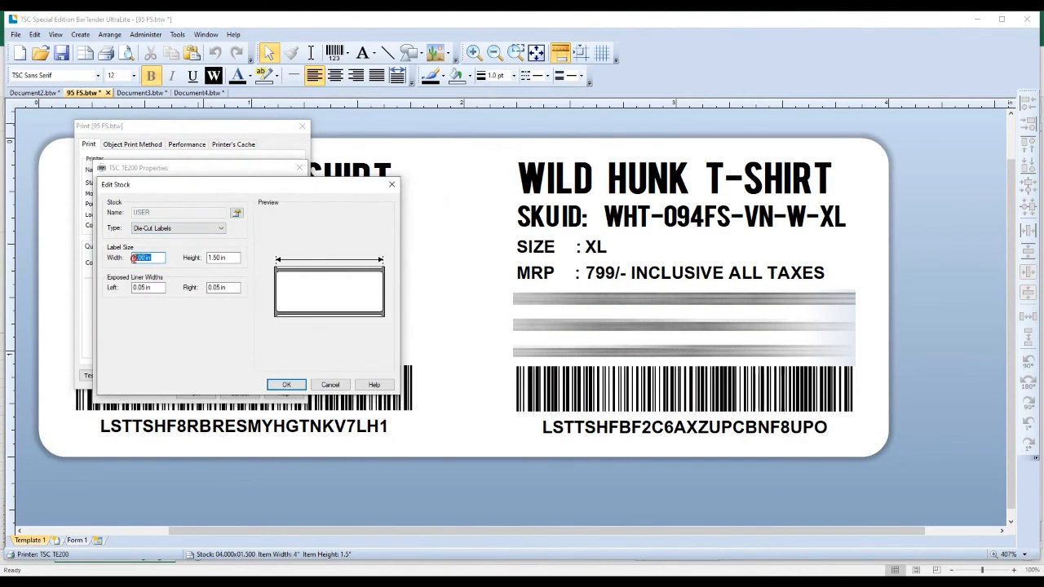
pyautogui.press('Tab')
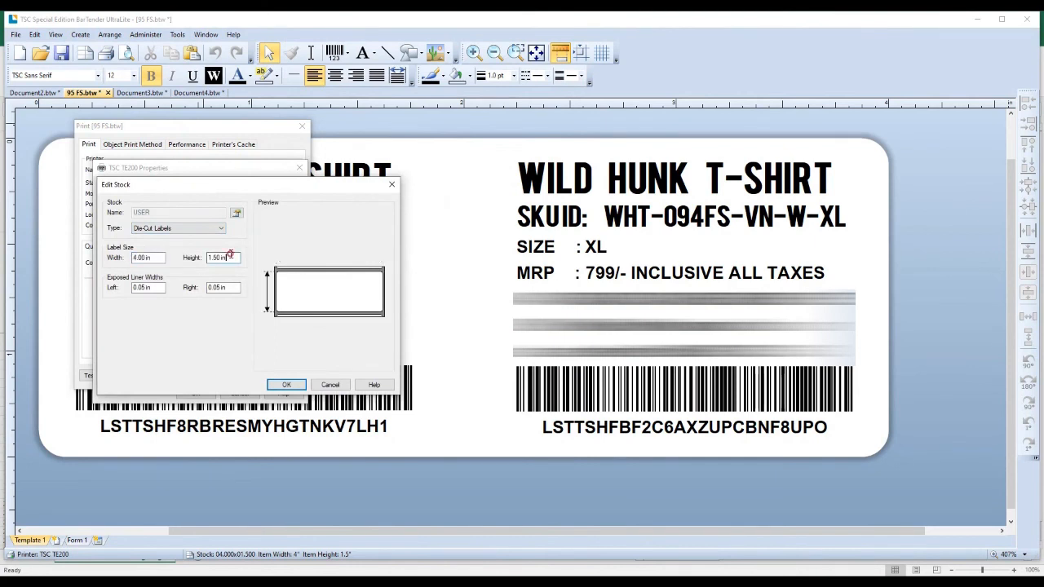
pyautogui.moveTo(163, 257); pyautogui.dragTo(124, 259)
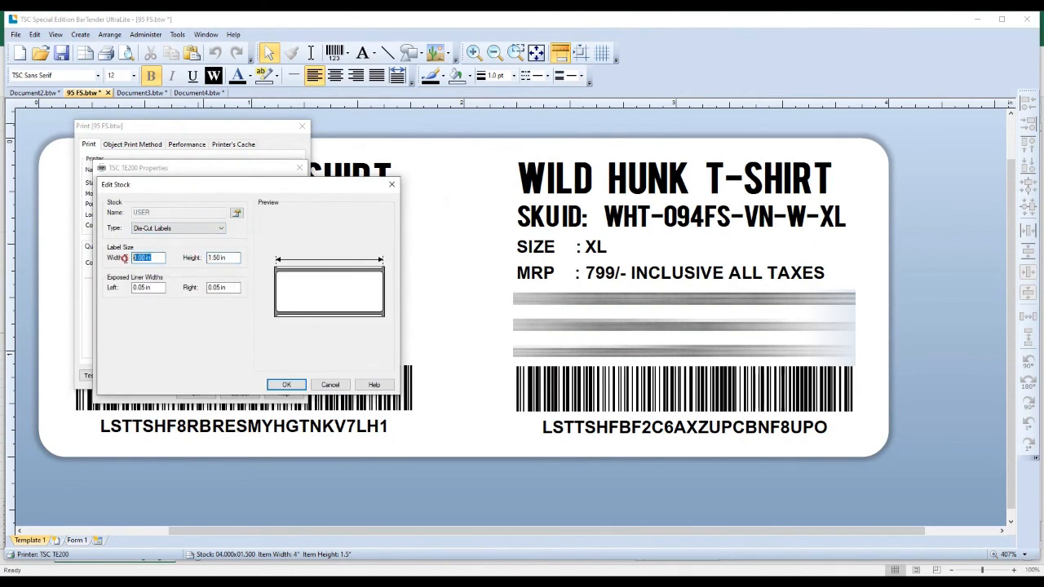
pyautogui.write('4.25')
pyautogui.click(235, 257)
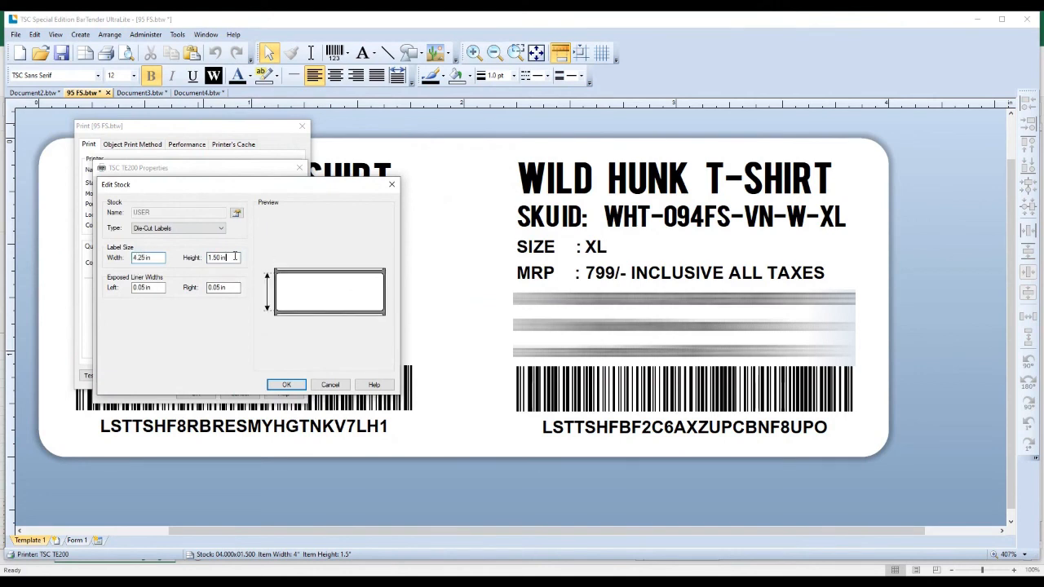